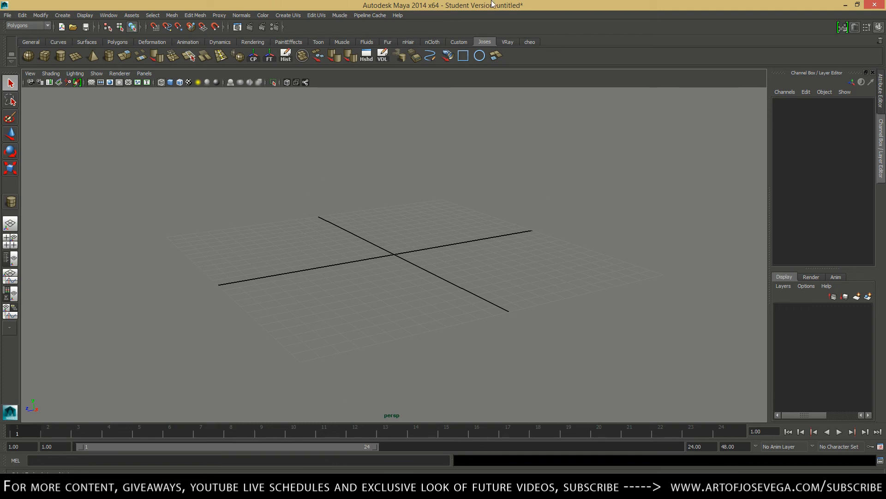
# Switch from the single perspective view to the four-view layout and reframe the grid in the perspective view.
pyautogui.press('space')
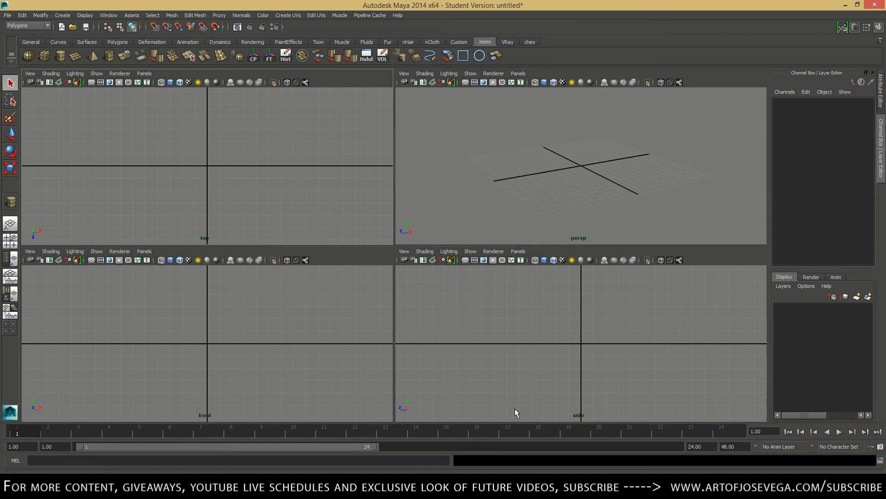
pyautogui.moveTo(605, 153)
pyautogui.keyDown('alt'); pyautogui.mouseDown()
pyautogui.moveTo(511, 145)
pyautogui.moveTo(518, 167)
pyautogui.moveTo(605, 187)
pyautogui.moveTo(593, 187)
pyautogui.moveTo(619, 148)
pyautogui.mouseUp(); pyautogui.keyUp('alt')
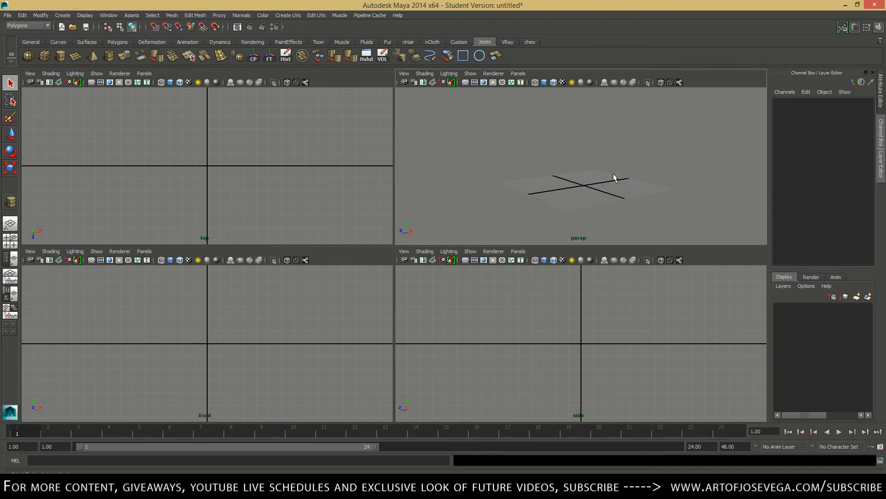
pyautogui.keyDown('alt'); pyautogui.moveTo(615, 179); pyautogui.dragTo(586, 184); pyautogui.keyUp('alt')
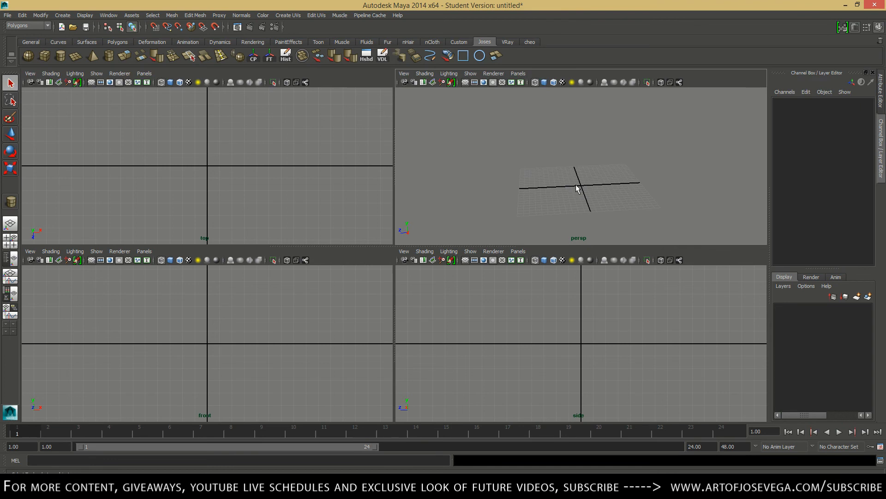
pyautogui.moveTo(580, 178)
pyautogui.keyDown('alt'); pyautogui.mouseDown()
pyautogui.moveTo(553, 179)
pyautogui.moveTo(587, 191)
pyautogui.moveTo(572, 165)
pyautogui.moveTo(564, 172)
pyautogui.mouseUp(); pyautogui.keyUp('alt')
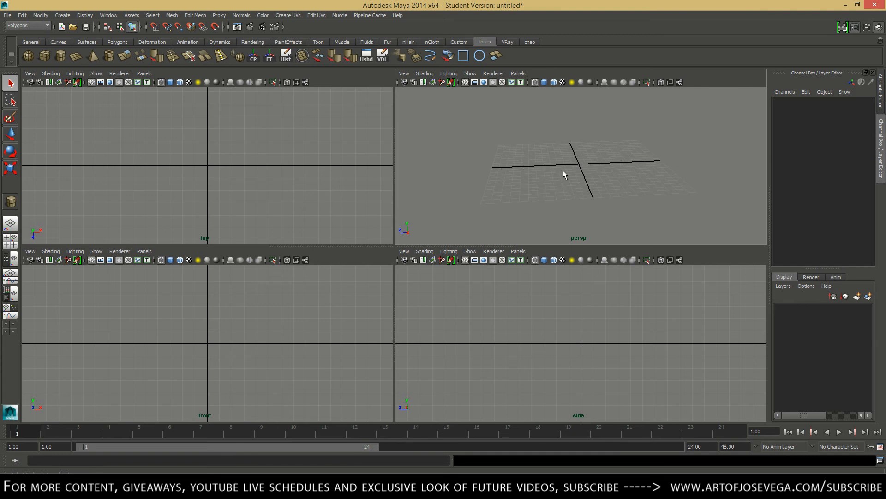
pyautogui.keyDown('alt'); pyautogui.moveTo(563, 170); pyautogui.dragTo(566, 166, button='middle'); pyautogui.keyUp('alt')
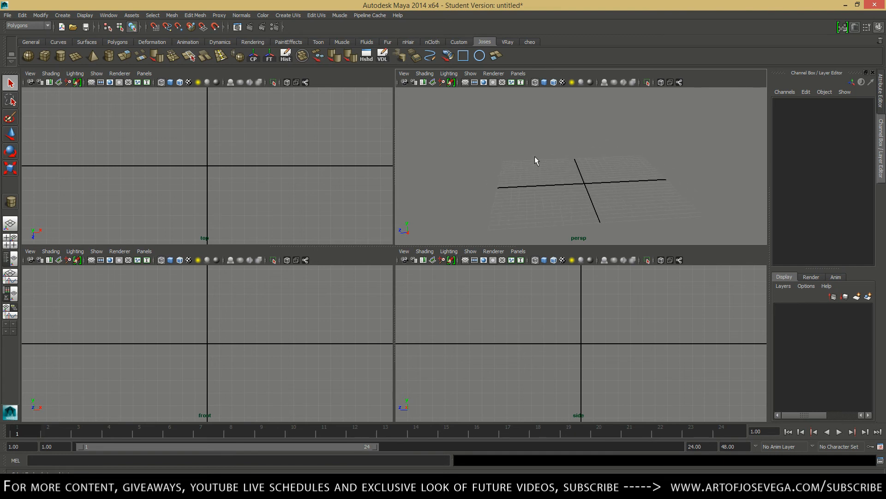
pyautogui.keyDown('alt'); pyautogui.moveTo(535, 161); pyautogui.dragTo(550, 176); pyautogui.keyUp('alt')
pyautogui.keyDown('alt'); pyautogui.moveTo(550, 176); pyautogui.dragTo(609, 172, button='middle'); pyautogui.keyUp('alt')
# Create a trial polygon cube on the perspective grid with shaded display on, and delete the cube.
pyautogui.click(46, 56)
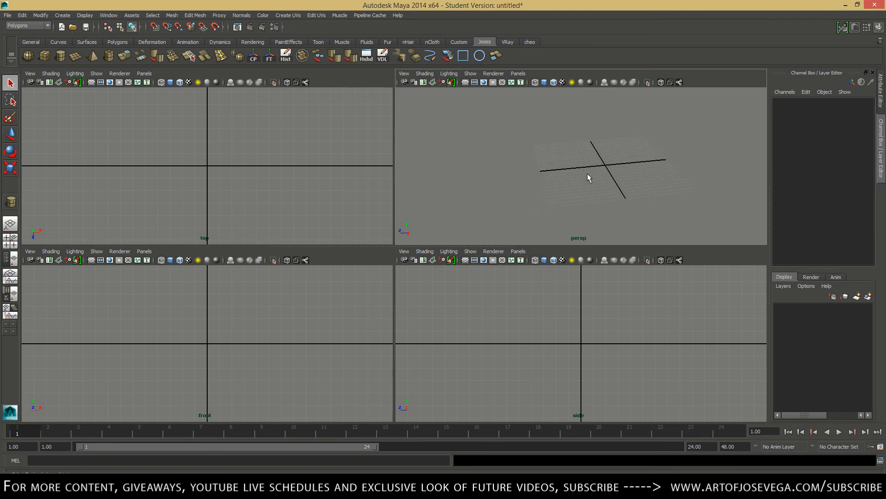
pyautogui.moveTo(571, 152)
pyautogui.mouseDown()
pyautogui.moveTo(618, 181)
pyautogui.moveTo(607, 156)
pyautogui.moveTo(593, 166)
pyautogui.moveTo(591, 155)
pyautogui.moveTo(589, 165)
pyautogui.moveTo(642, 160)
pyautogui.moveTo(643, 188)
pyautogui.moveTo(638, 158)
pyautogui.moveTo(620, 202)
pyautogui.moveTo(522, 188)
pyautogui.moveTo(473, 160)
pyautogui.moveTo(469, 198)
pyautogui.moveTo(619, 166)
pyautogui.moveTo(567, 163)
pyautogui.mouseUp()
pyautogui.press('5')
pyautogui.keyDown('alt'); pyautogui.moveTo(567, 163); pyautogui.dragTo(581, 165, button='right'); pyautogui.keyUp('alt')
pyautogui.keyDown('alt'); pyautogui.moveTo(625, 156); pyautogui.dragTo(597, 165, button='middle'); pyautogui.keyUp('alt')
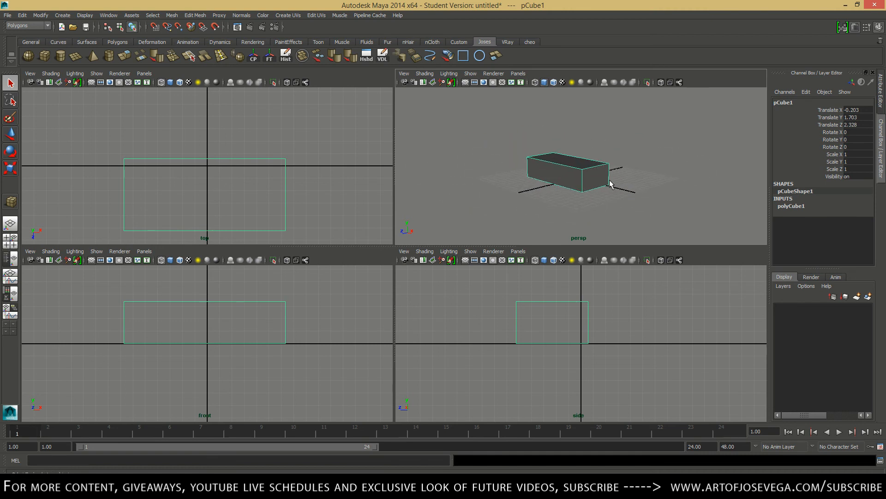
pyautogui.press('Delete')
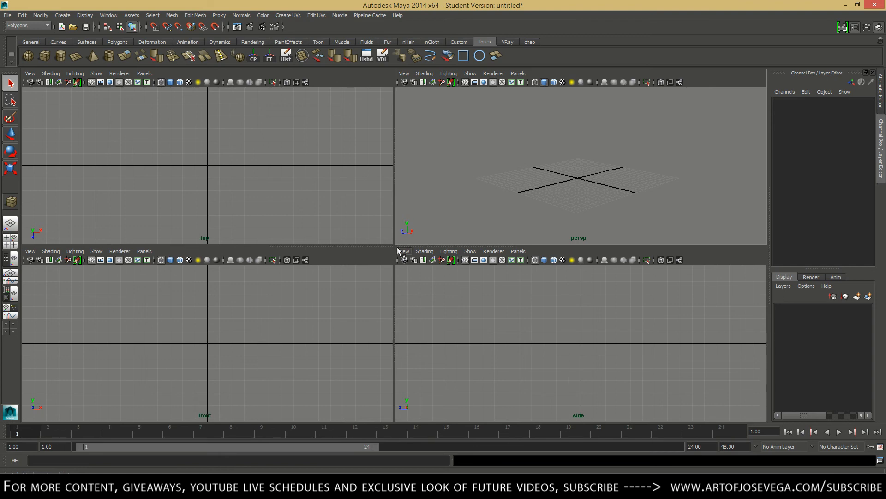
# Resize the panes of the four-view layout, and switch between the single perspective view and the default four-view layout.
pyautogui.moveTo(393, 245)
pyautogui.mouseDown()
pyautogui.moveTo(388, 346)
pyautogui.moveTo(386, 261)
pyautogui.moveTo(397, 255)
pyautogui.moveTo(328, 255)
pyautogui.moveTo(394, 257)
pyautogui.mouseUp()
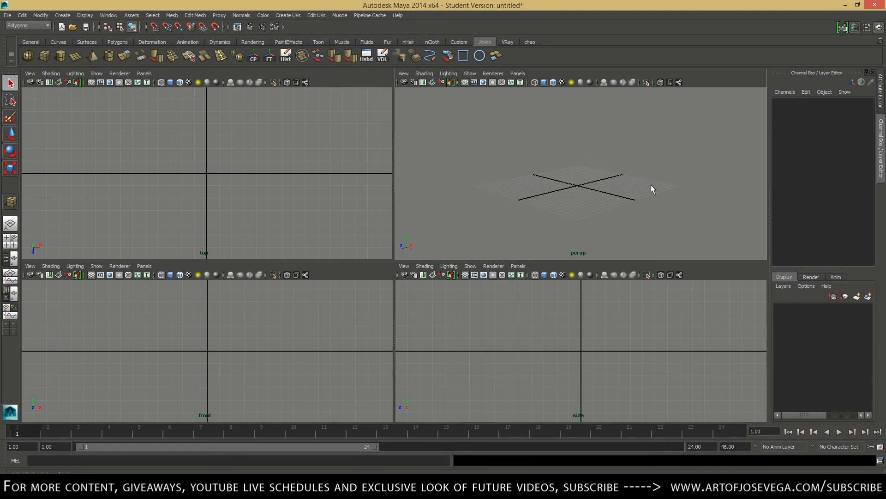
pyautogui.press('space')
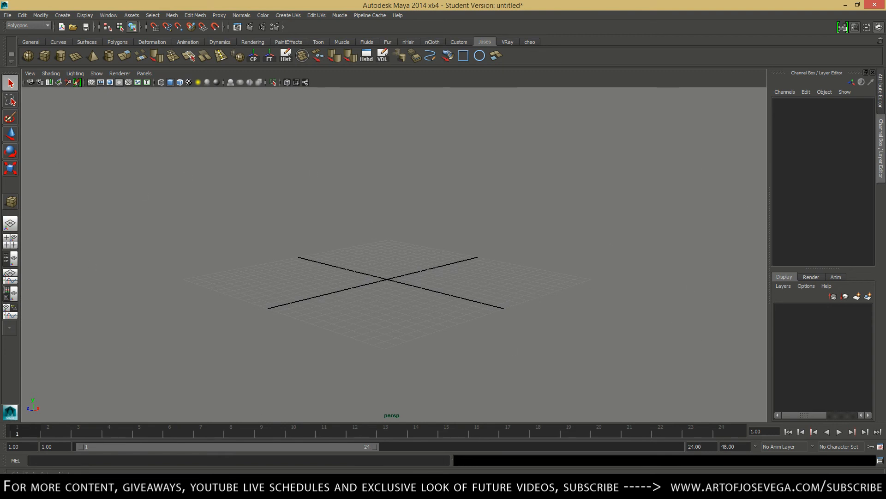
pyautogui.keyDown('alt'); pyautogui.moveTo(408, 225); pyautogui.dragTo(364, 244); pyautogui.keyUp('alt')
pyautogui.press('space')
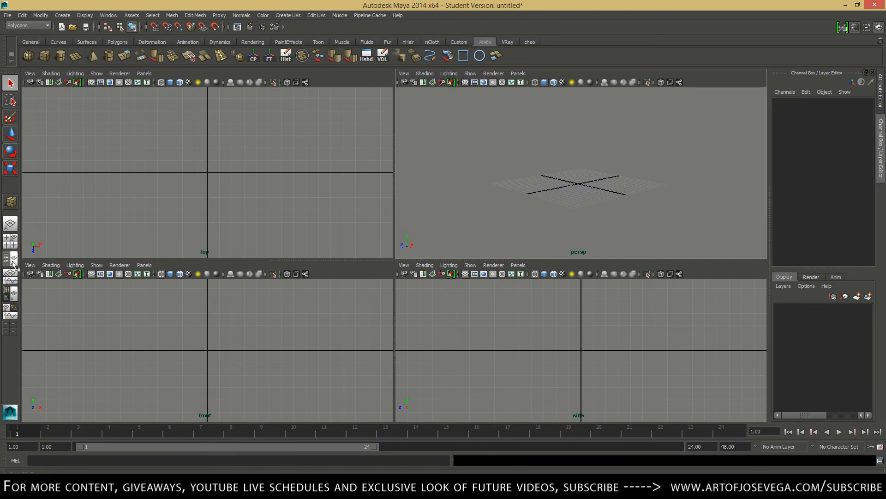
pyautogui.click(11, 226)
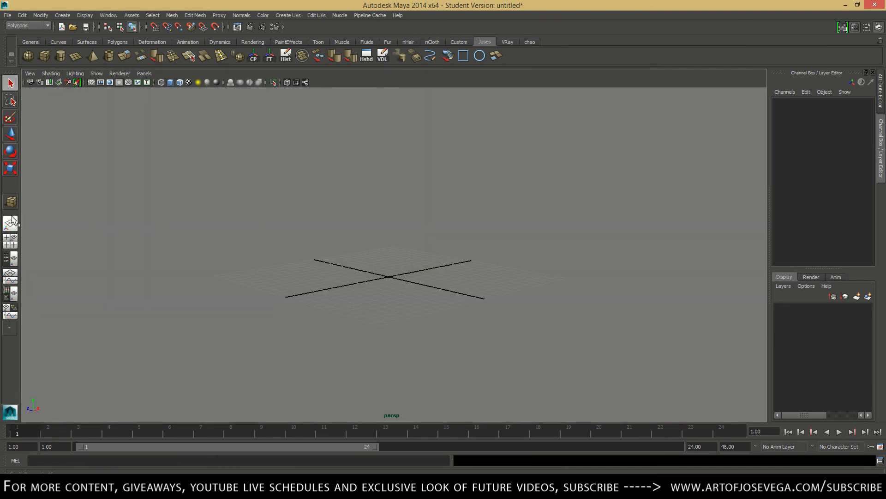
pyautogui.click(10, 241)
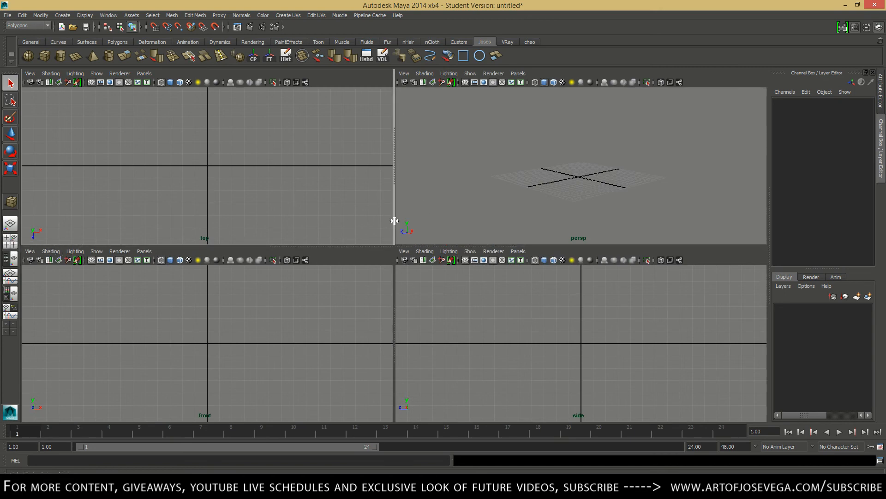
# Create an empty display layer for the scene.
pyautogui.keyDown('alt'); pyautogui.moveTo(483, 192); pyautogui.dragTo(472, 191, button='middle'); pyautogui.keyUp('alt')
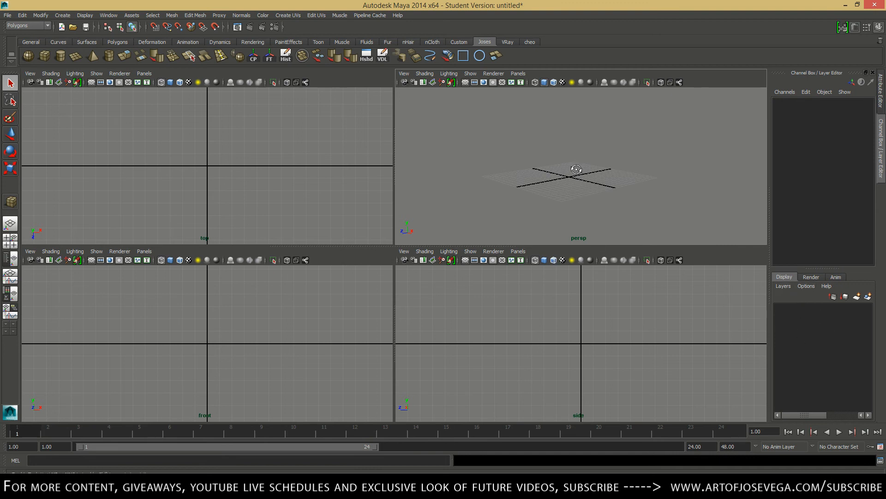
pyautogui.moveTo(576, 170)
pyautogui.keyDown('alt'); pyautogui.mouseDown()
pyautogui.moveTo(567, 196)
pyautogui.moveTo(577, 204)
pyautogui.moveTo(576, 179)
pyautogui.mouseUp(); pyautogui.keyUp('alt')
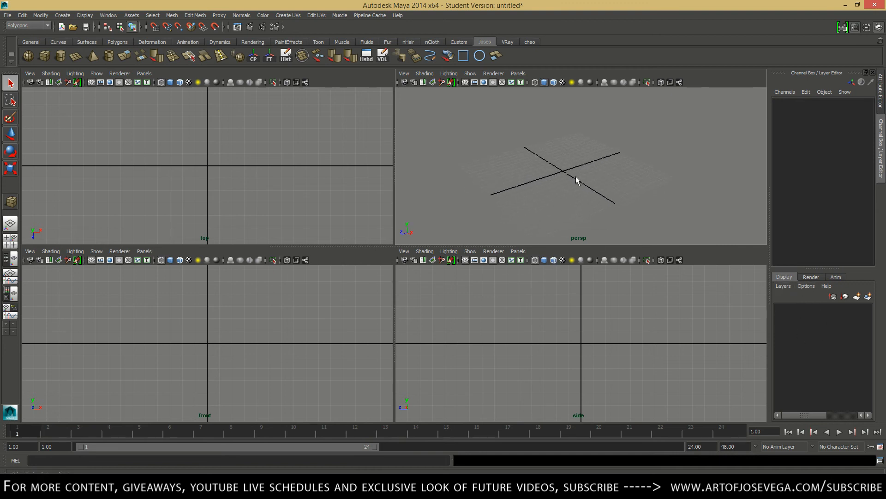
pyautogui.click(783, 286)
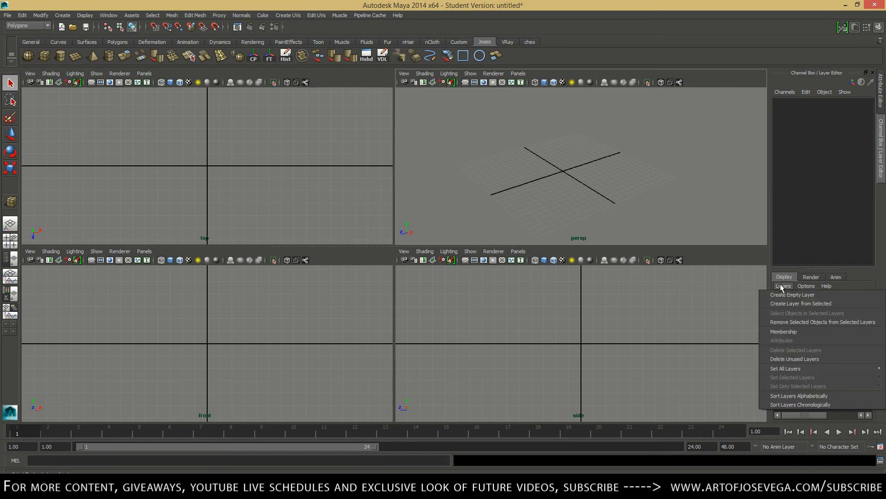
pyautogui.click(784, 296)
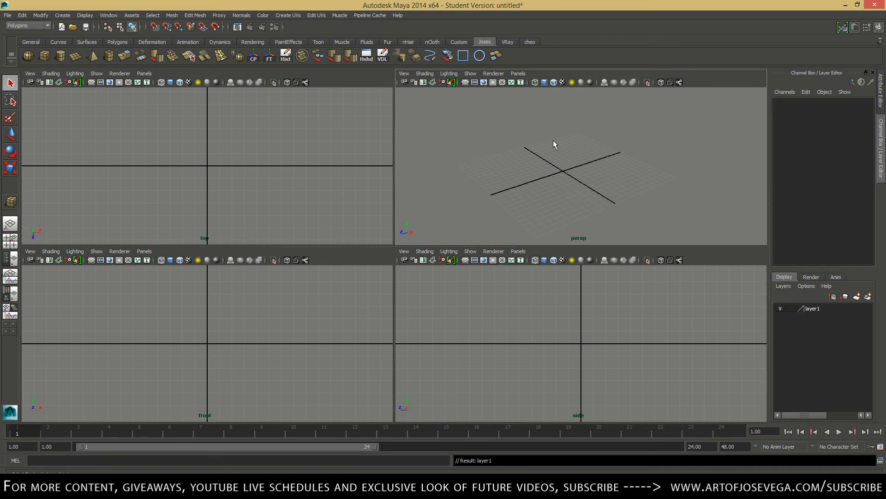
# Create a large polygon sphere near the centre of the perspective grid and a smaller polygon cylinder beside it.
pyautogui.click(28, 55)
pyautogui.moveTo(551, 172); pyautogui.dragTo(570, 190)
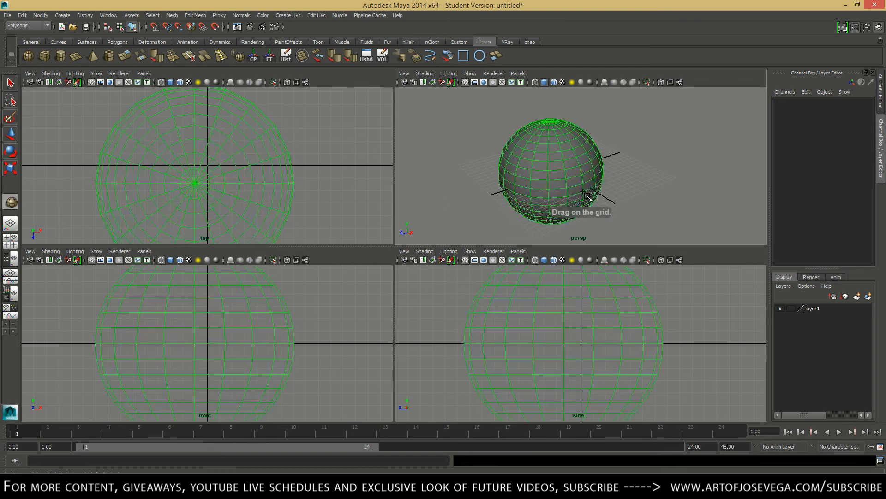
pyautogui.click(60, 55)
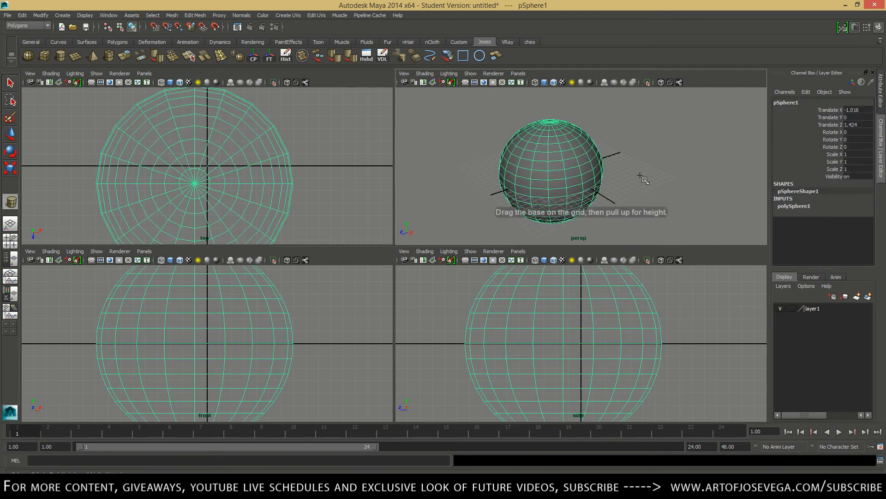
pyautogui.moveTo(640, 176); pyautogui.dragTo(647, 125)
pyautogui.keyDown('alt'); pyautogui.moveTo(641, 168); pyautogui.dragTo(612, 175, button='middle'); pyautogui.keyUp('alt')
# Add the sphere to the display layer layer1.
pyautogui.click(533, 164)
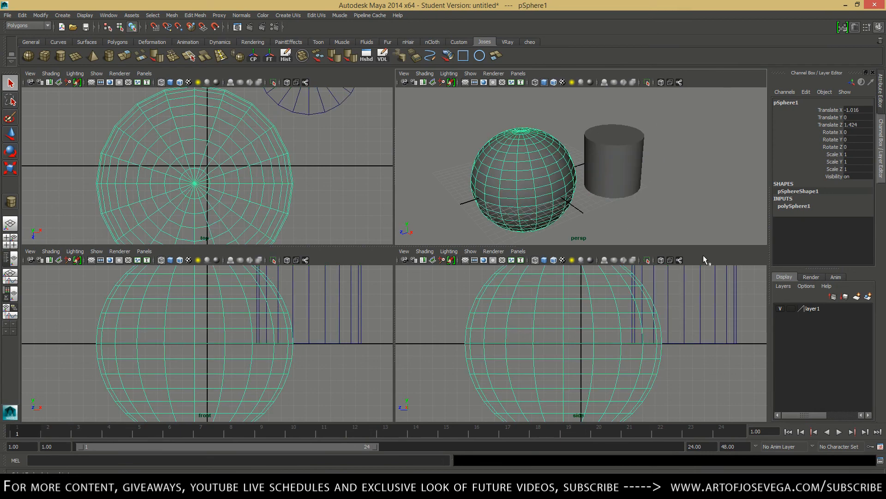
pyautogui.rightClick(812, 309)
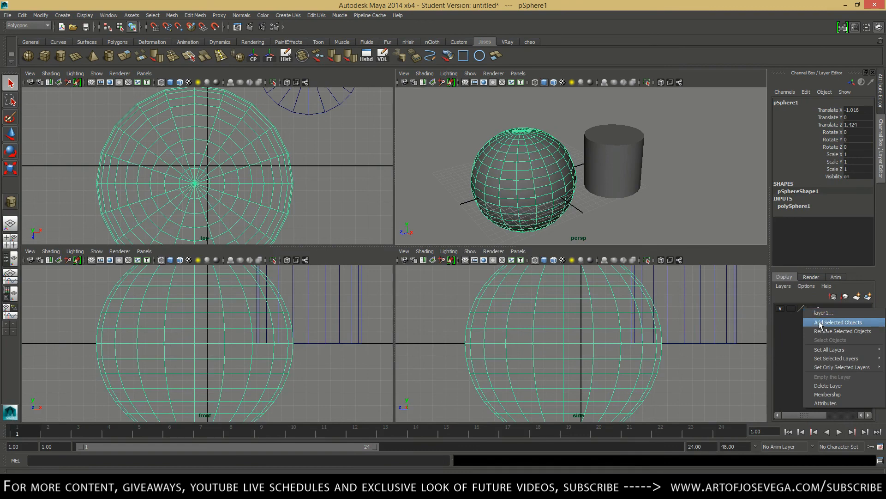
pyautogui.click(824, 323)
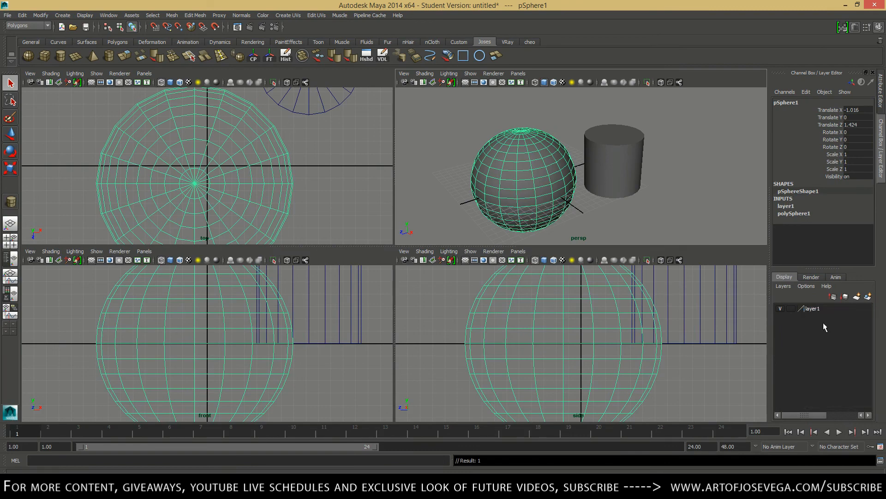
# Hide layer1, clear the selection, and turn the layer's visibility back on.
pyautogui.click(780, 308)
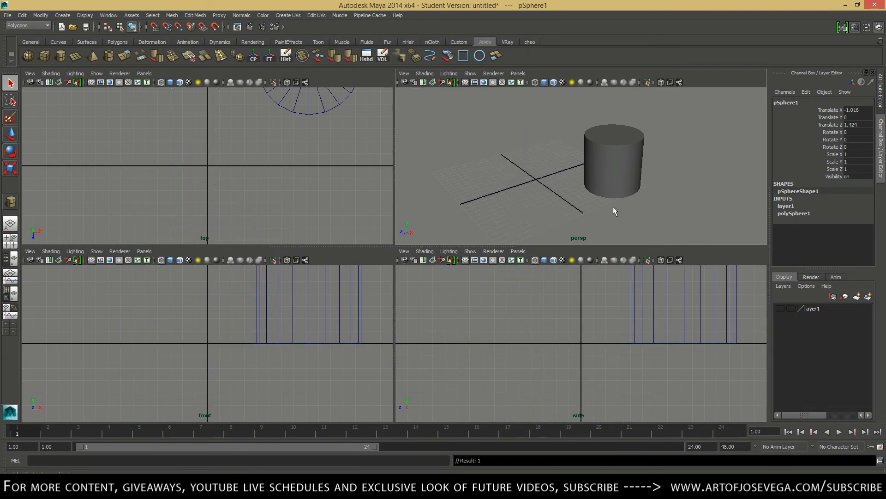
pyautogui.click(691, 153)
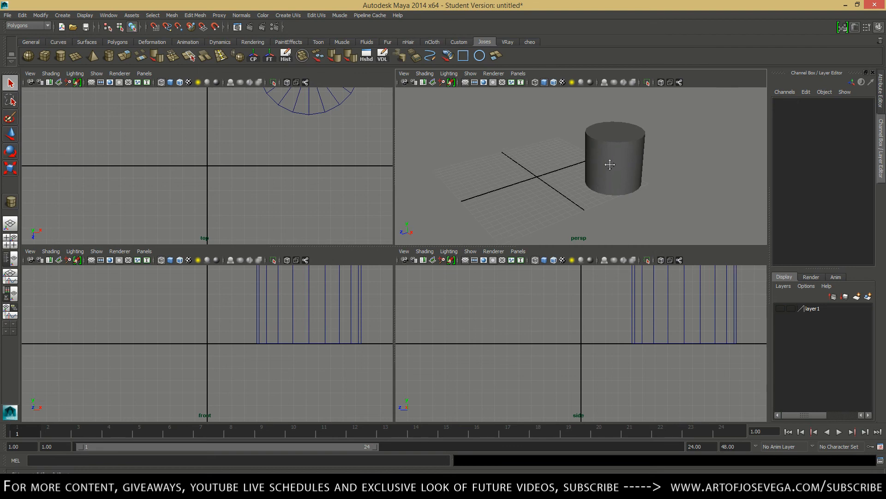
pyautogui.click(781, 308)
pyautogui.keyDown('alt'); pyautogui.moveTo(567, 178); pyautogui.dragTo(600, 187, button='right'); pyautogui.keyUp('alt')
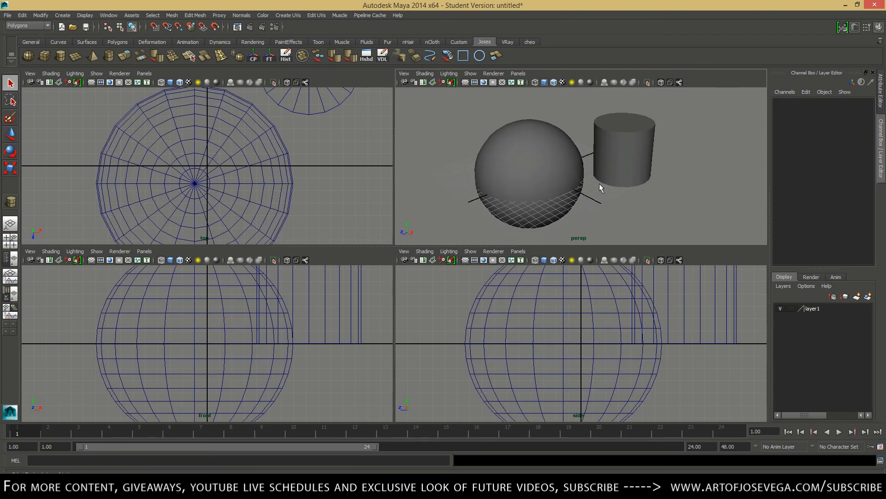
# Set layer1 to Template display and examine its effect on the sphere in the perspective view.
pyautogui.click(792, 309)
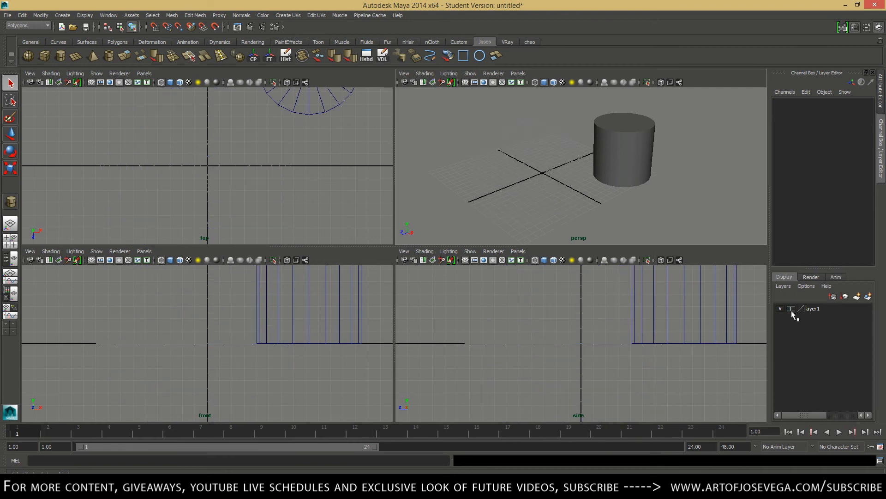
pyautogui.keyDown('alt'); pyautogui.moveTo(494, 152); pyautogui.dragTo(551, 166, button='right'); pyautogui.keyUp('alt')
pyautogui.keyDown('alt'); pyautogui.moveTo(499, 142); pyautogui.dragTo(536, 167, button='middle'); pyautogui.keyUp('alt')
pyautogui.moveTo(534, 164)
pyautogui.keyDown('alt'); pyautogui.mouseDown(button='right')
pyautogui.moveTo(544, 147)
pyautogui.moveTo(545, 170)
pyautogui.mouseUp(button='right'); pyautogui.keyUp('alt')
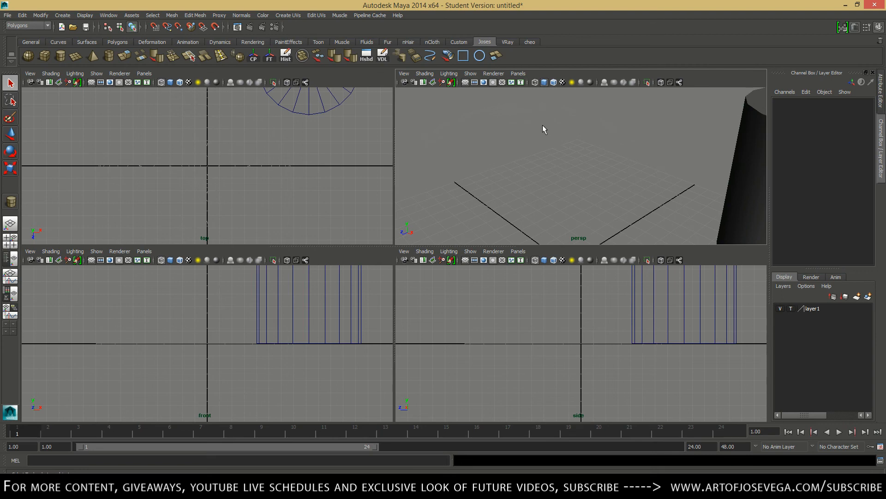
pyautogui.moveTo(528, 137)
pyautogui.keyDown('alt'); pyautogui.mouseDown()
pyautogui.moveTo(526, 125)
pyautogui.moveTo(532, 138)
pyautogui.moveTo(507, 115)
pyautogui.moveTo(571, 143)
pyautogui.moveTo(538, 141)
pyautogui.mouseUp(); pyautogui.keyUp('alt')
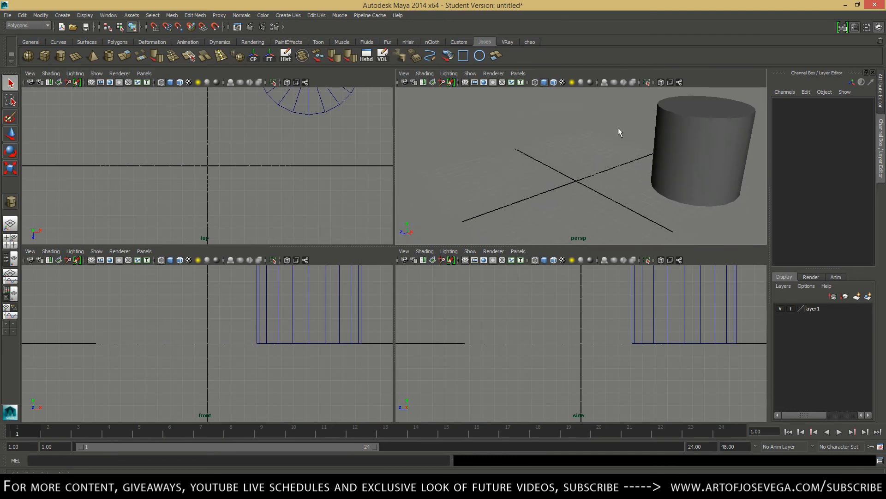
pyautogui.moveTo(619, 132)
pyautogui.keyDown('alt'); pyautogui.mouseDown()
pyautogui.moveTo(621, 157)
pyautogui.moveTo(595, 143)
pyautogui.moveTo(621, 149)
pyautogui.mouseUp(); pyautogui.keyUp('alt')
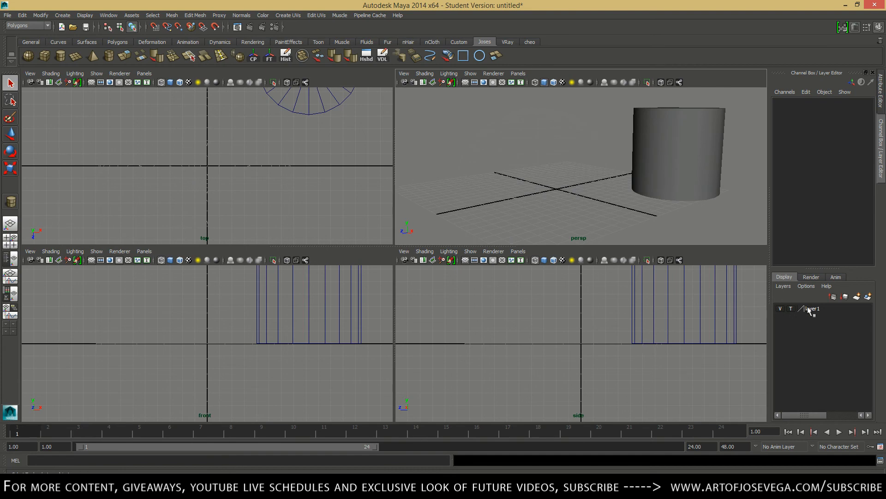
# Set layer1 to Reference display and inspect the sphere beside the cylinder in the perspective view.
pyautogui.click(791, 308)
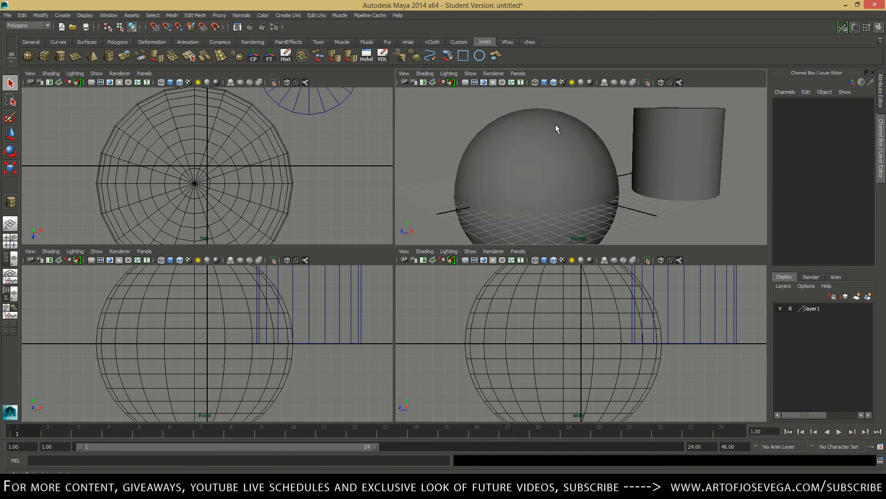
pyautogui.scroll(-2, 556, 124)
pyautogui.keyDown('alt'); pyautogui.moveTo(566, 158); pyautogui.dragTo(631, 198); pyautogui.keyUp('alt')
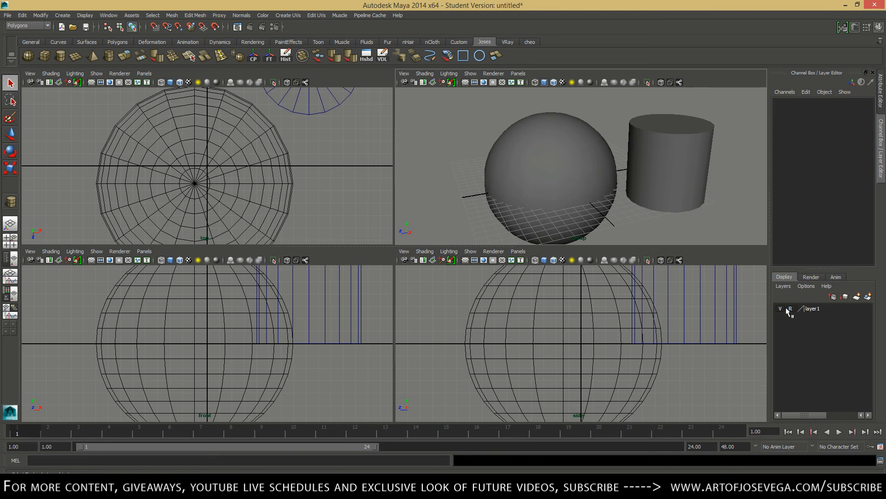
# Move the cylinder horizontally into the middle of the sphere and deselect it.
pyautogui.click(674, 185)
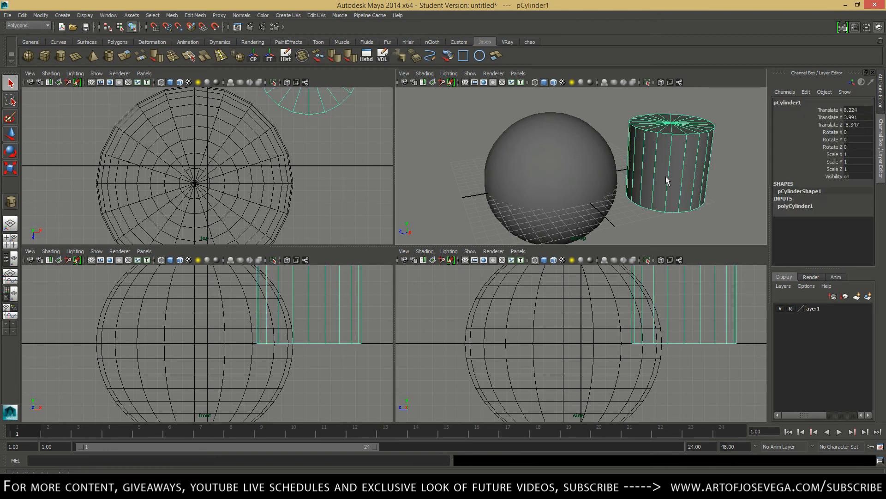
pyautogui.press('w')
pyautogui.moveTo(649, 174); pyautogui.dragTo(538, 175)
pyautogui.click(629, 153)
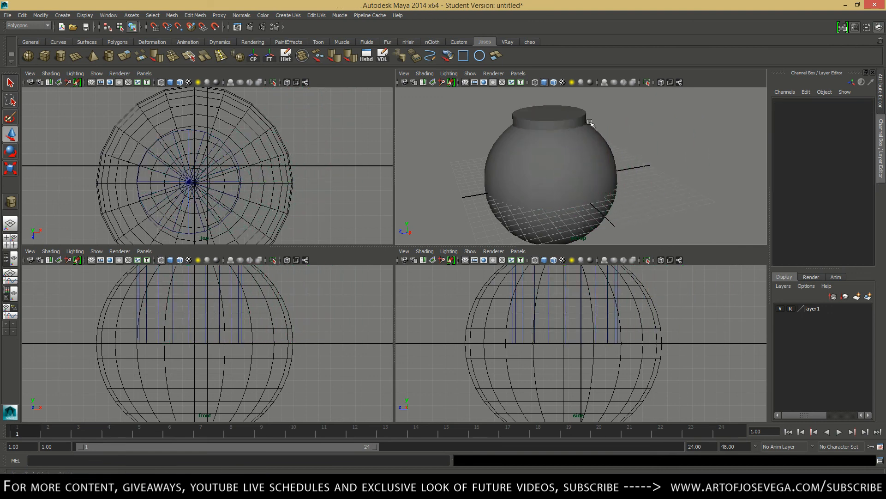
# Move the cylinder back out of the sphere along the Z axis, to about -13.5 in Translate Z.
pyautogui.keyDown('alt'); pyautogui.moveTo(591, 146); pyautogui.dragTo(609, 162, button='middle'); pyautogui.keyUp('alt')
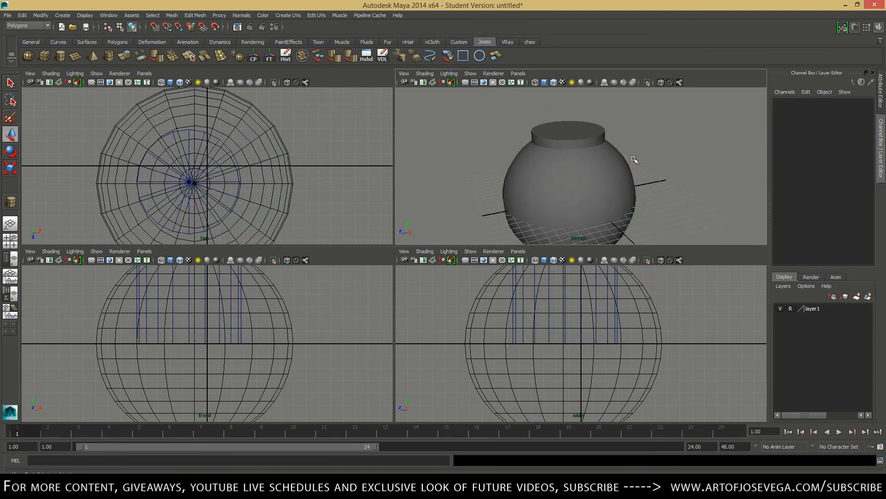
pyautogui.click(535, 131)
pyautogui.moveTo(569, 182); pyautogui.dragTo(697, 158)
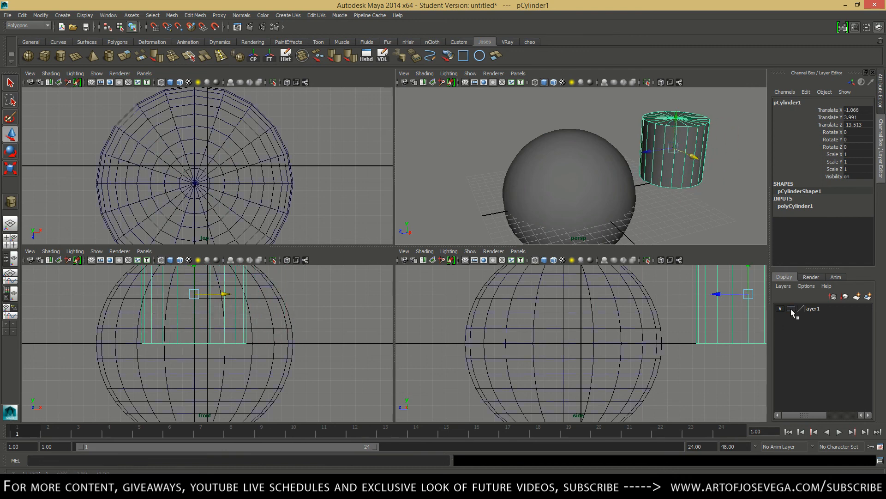
# Empty layer1 to release the sphere from it, leaving nothing selected.
pyautogui.click(609, 179)
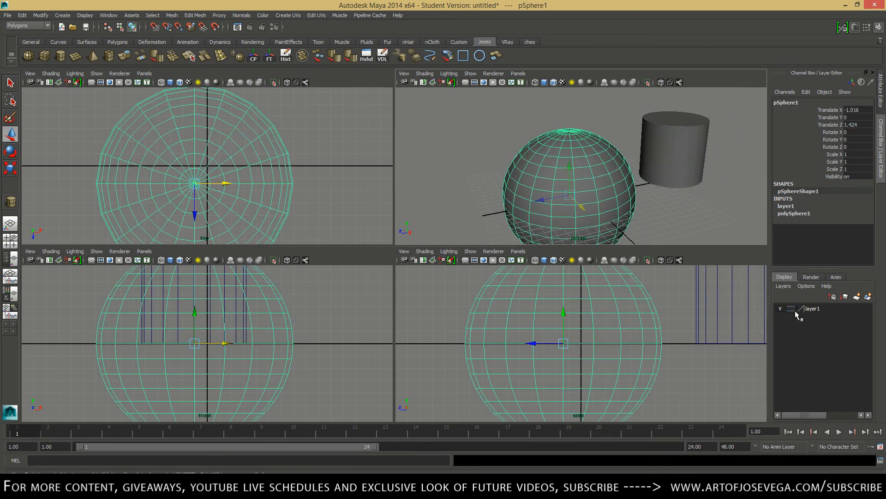
pyautogui.rightClick(813, 312)
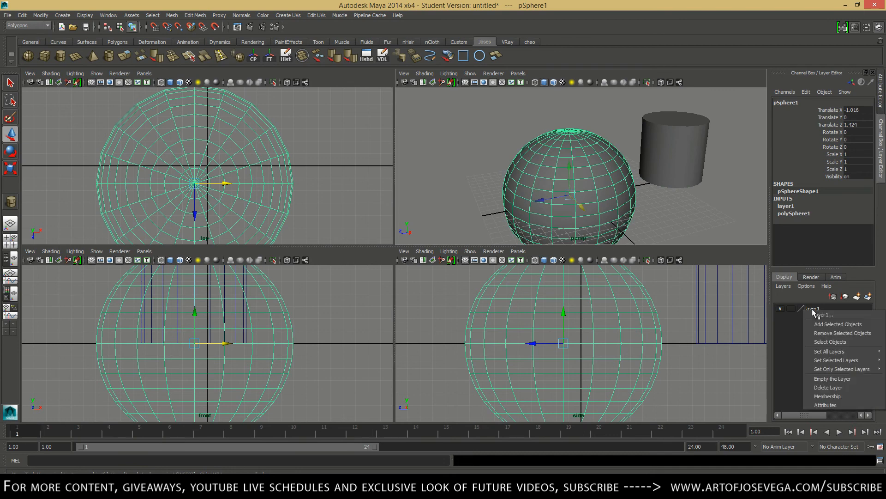
pyautogui.click(826, 379)
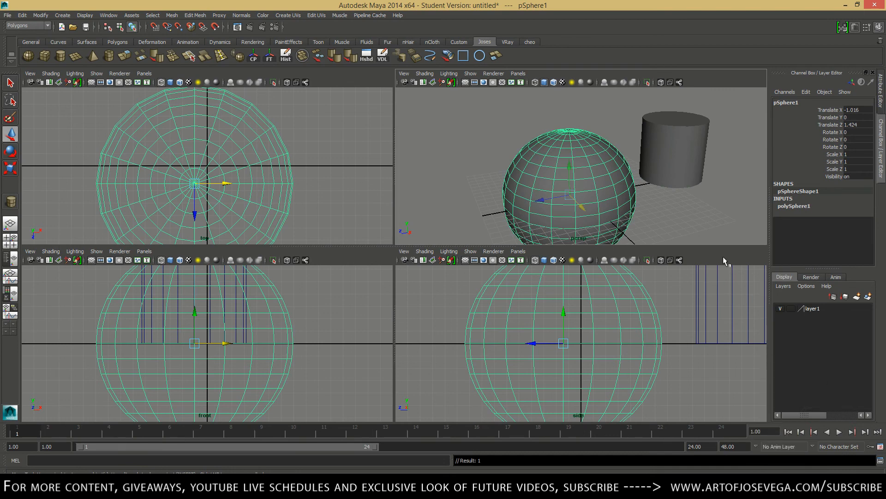
pyautogui.click(708, 223)
# Delete layer1 from the display layers.
pyautogui.click(815, 311)
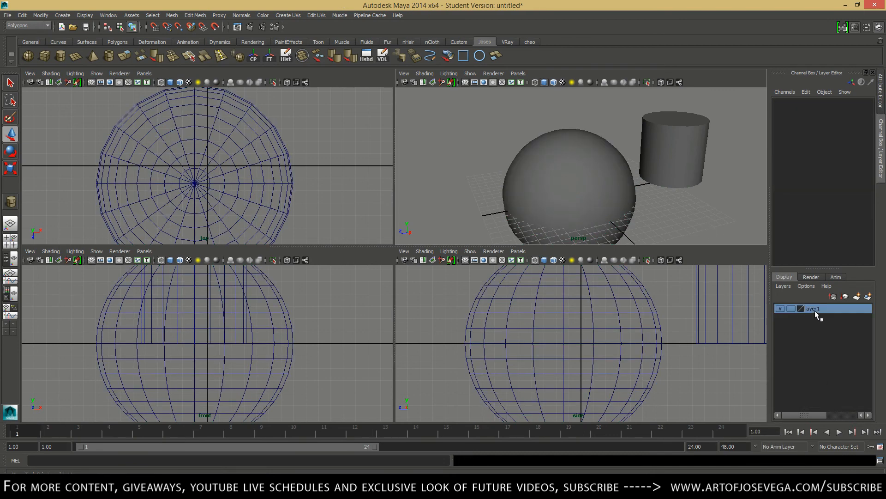
pyautogui.click(781, 309)
pyautogui.press('a')
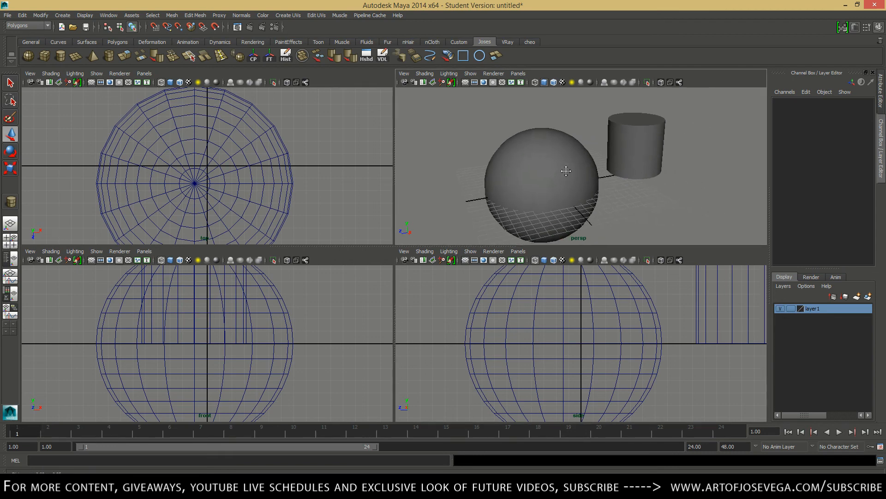
pyautogui.rightClick(810, 306)
pyautogui.click(832, 384)
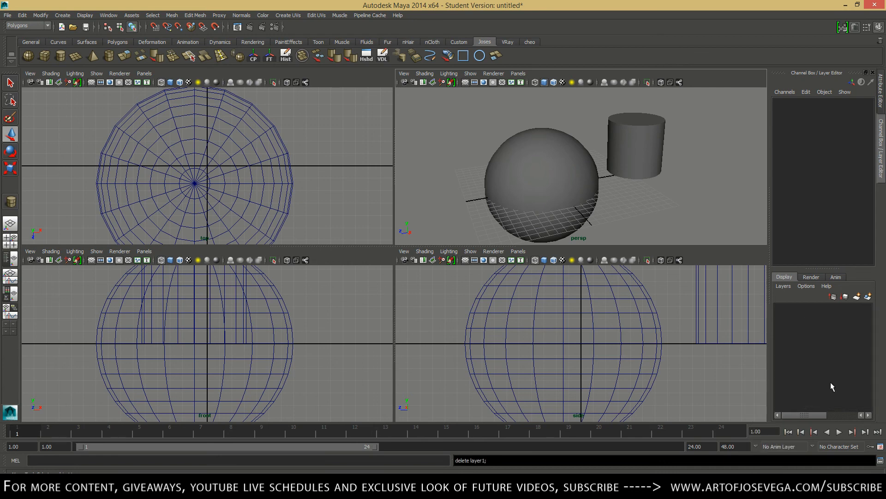
# Delete both the sphere and the cylinder from the scene.
pyautogui.keyDown('alt'); pyautogui.moveTo(592, 184); pyautogui.dragTo(591, 181); pyautogui.keyUp('alt')
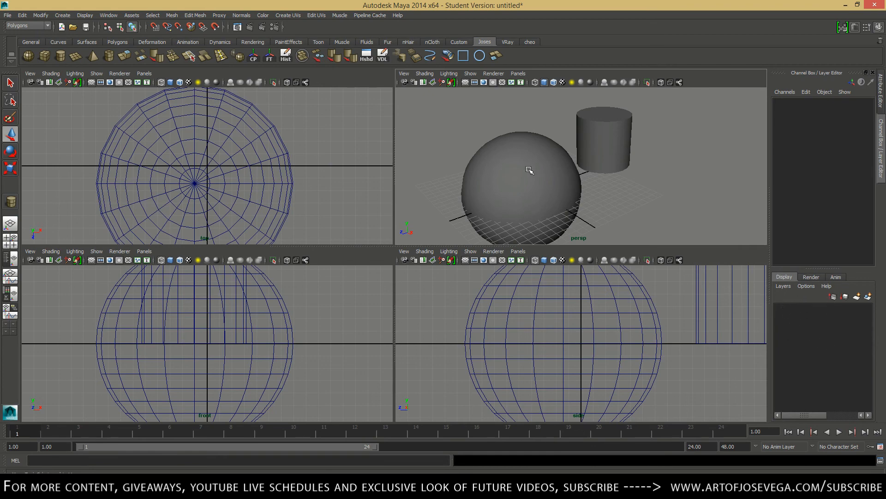
pyautogui.keyDown('alt'); pyautogui.moveTo(560, 169); pyautogui.dragTo(535, 169); pyautogui.keyUp('alt')
pyautogui.moveTo(473, 121); pyautogui.dragTo(607, 207)
pyautogui.press('Delete')
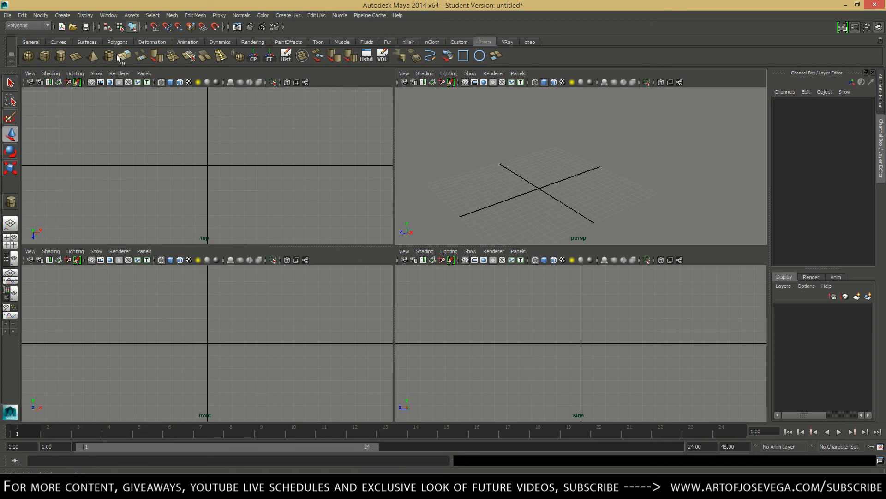
# Examine the tools on the General, Curves, Surfaces, Polygons, Deformation, Animation and Joses shelves, and the available Mesh commands.
pyautogui.click(35, 40)
pyautogui.click(59, 42)
pyautogui.click(93, 42)
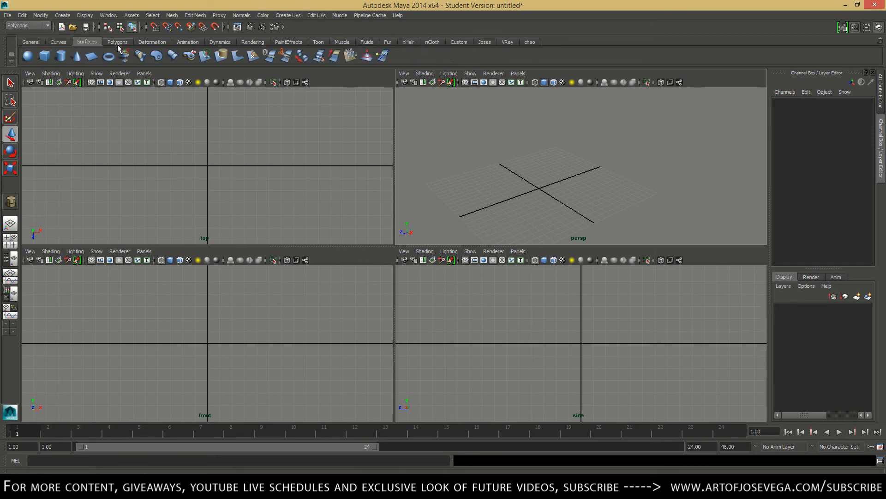
pyautogui.click(118, 43)
pyautogui.click(157, 41)
pyautogui.click(180, 44)
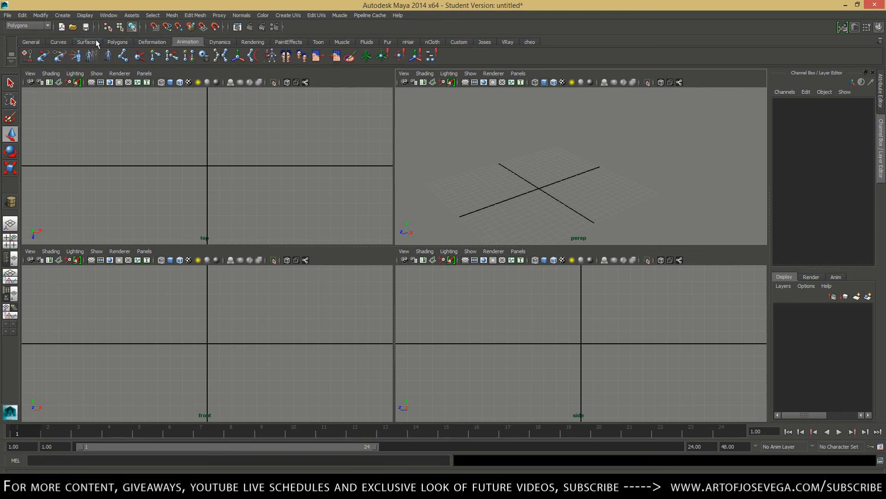
pyautogui.click(118, 42)
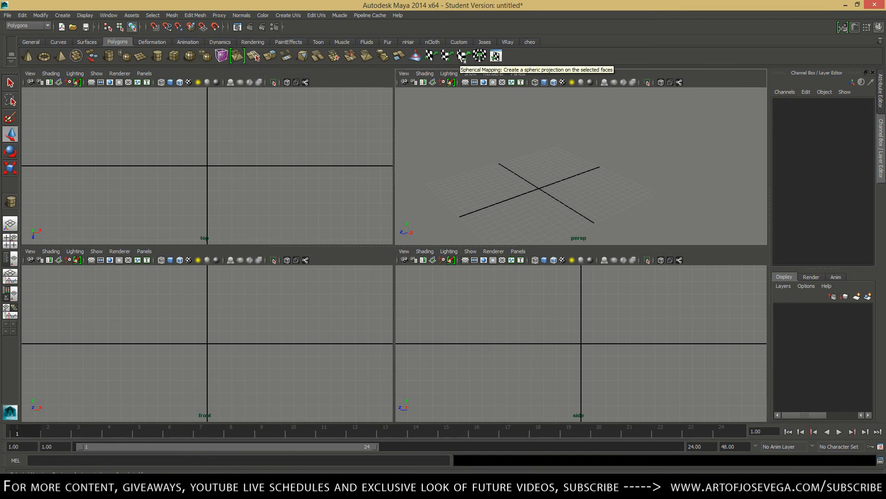
pyautogui.click(484, 42)
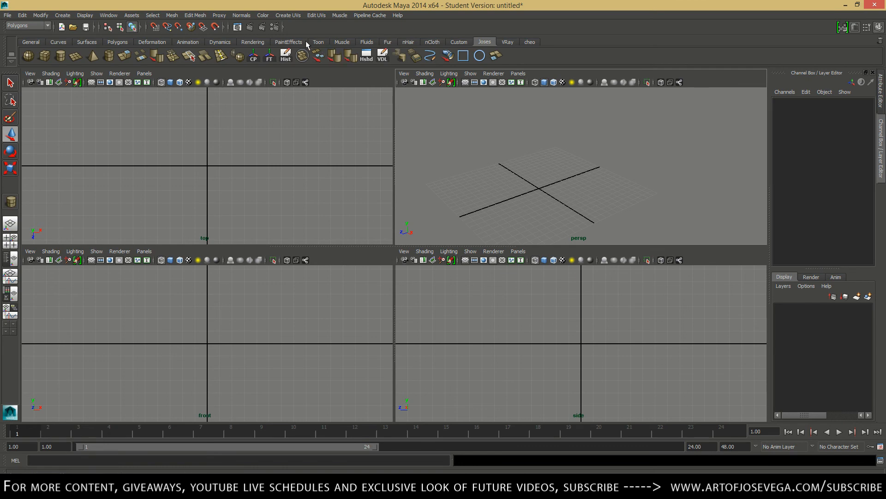
pyautogui.click(172, 15)
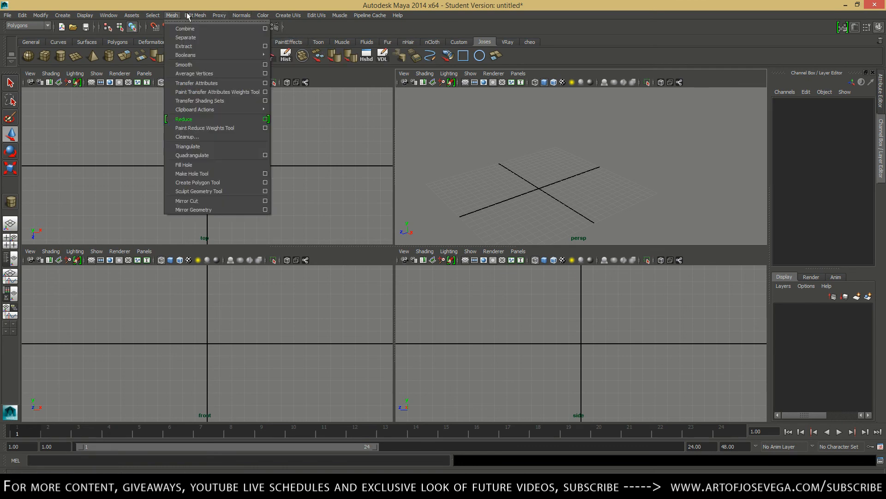
pyautogui.moveTo(196, 16)
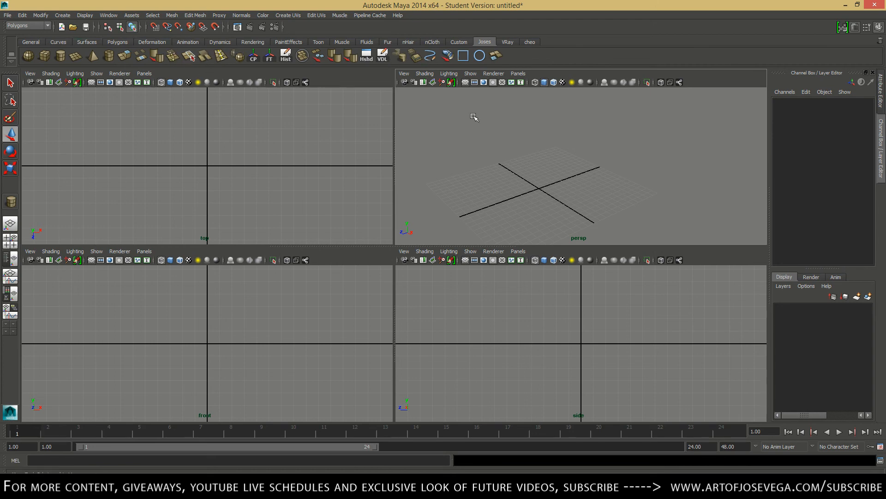
pyautogui.keyDown('alt'); pyautogui.moveTo(537, 145); pyautogui.dragTo(490, 137, button='right'); pyautogui.keyUp('alt')
pyautogui.keyDown('alt'); pyautogui.moveTo(489, 137); pyautogui.dragTo(486, 133, button='middle'); pyautogui.keyUp('alt')
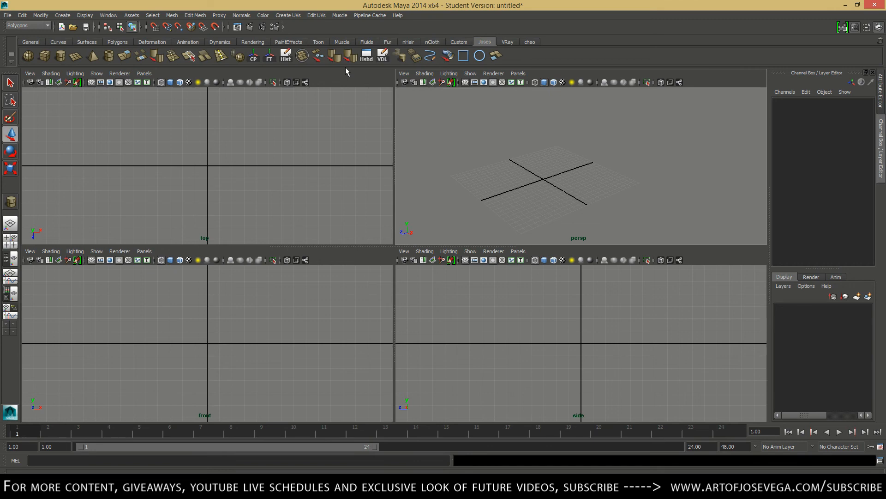
pyautogui.keyDown('alt'); pyautogui.moveTo(491, 167); pyautogui.dragTo(480, 140, button='middle'); pyautogui.keyUp('alt')
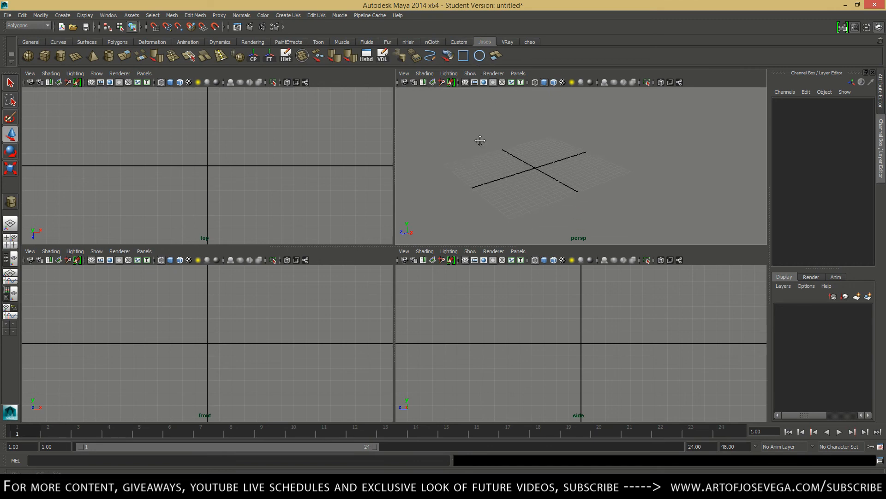
pyautogui.keyDown('alt'); pyautogui.moveTo(480, 140); pyautogui.dragTo(514, 147, button='right'); pyautogui.keyUp('alt')
# Delete the custom cheo shelf.
pyautogui.click(529, 42)
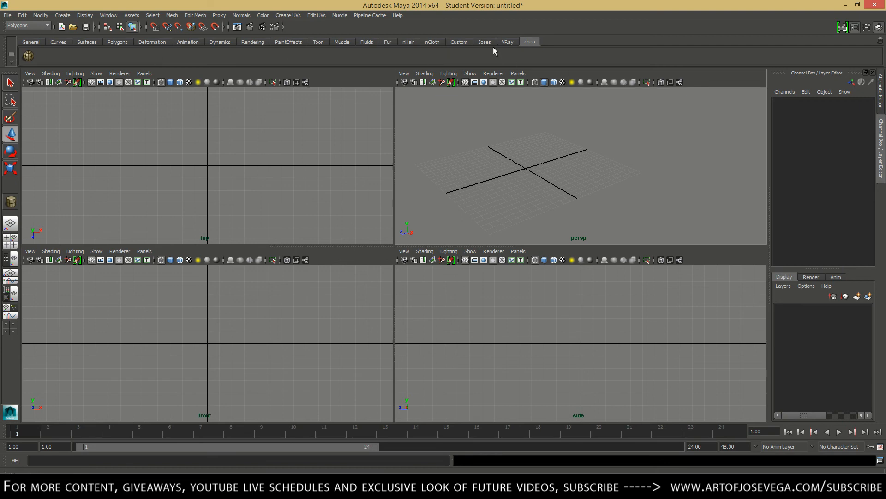
pyautogui.click(12, 61)
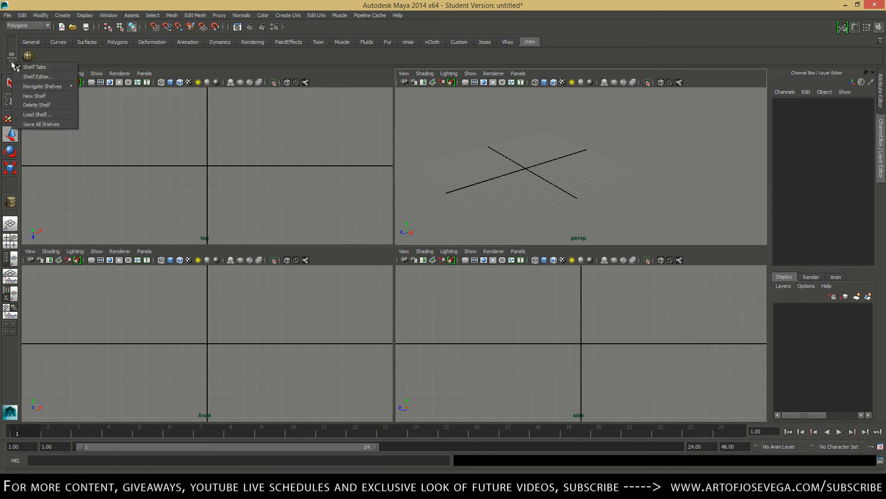
pyautogui.click(37, 105)
pyautogui.click(416, 245)
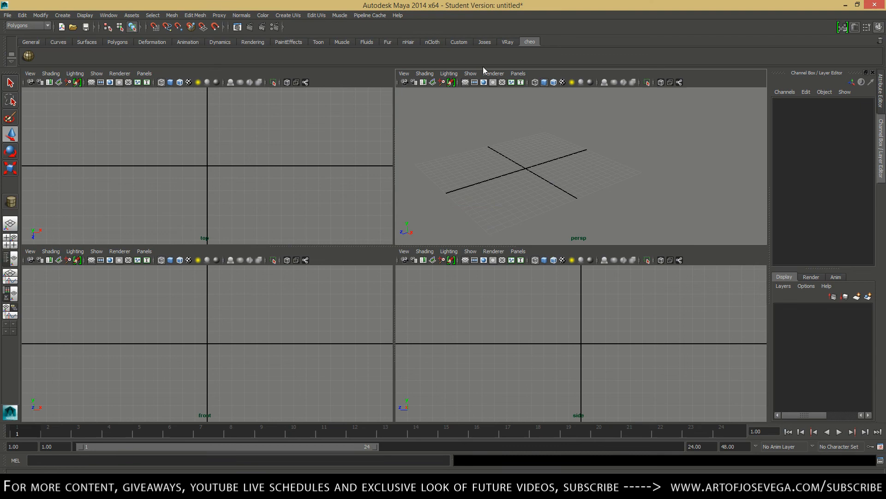
# Create a new empty shelf named jose2.
pyautogui.click(11, 60)
pyautogui.click(34, 95)
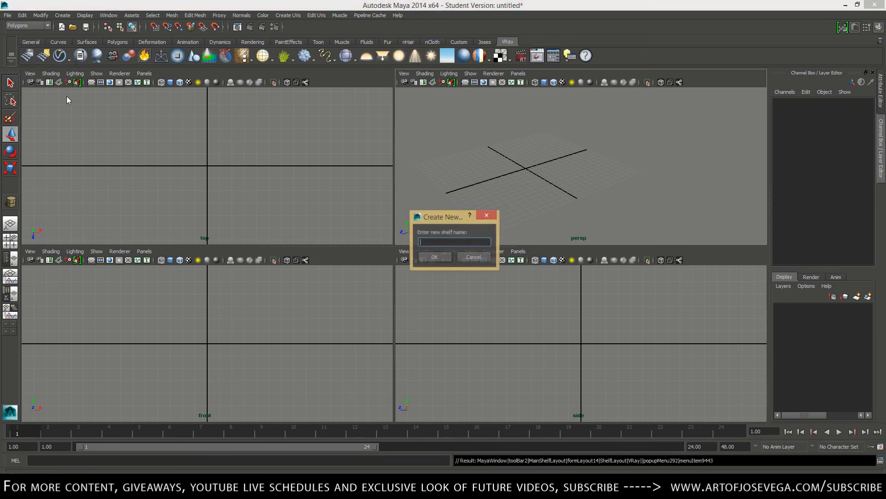
pyautogui.click(432, 256)
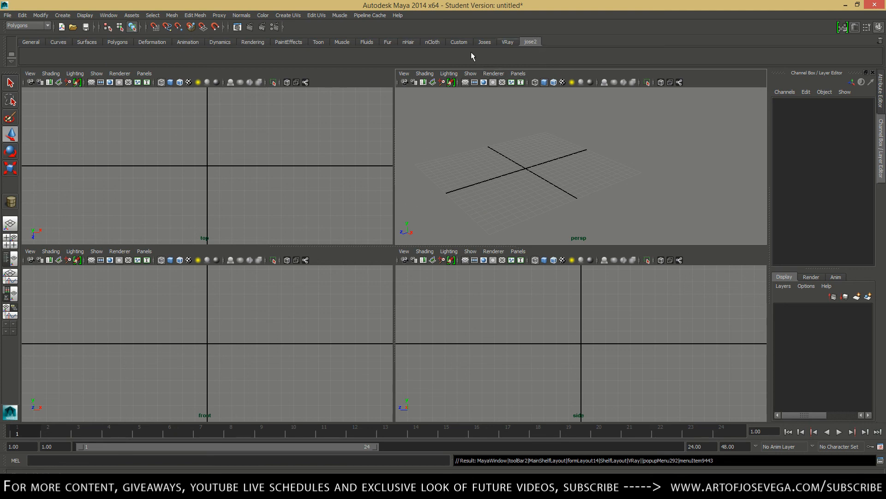
pyautogui.click(118, 42)
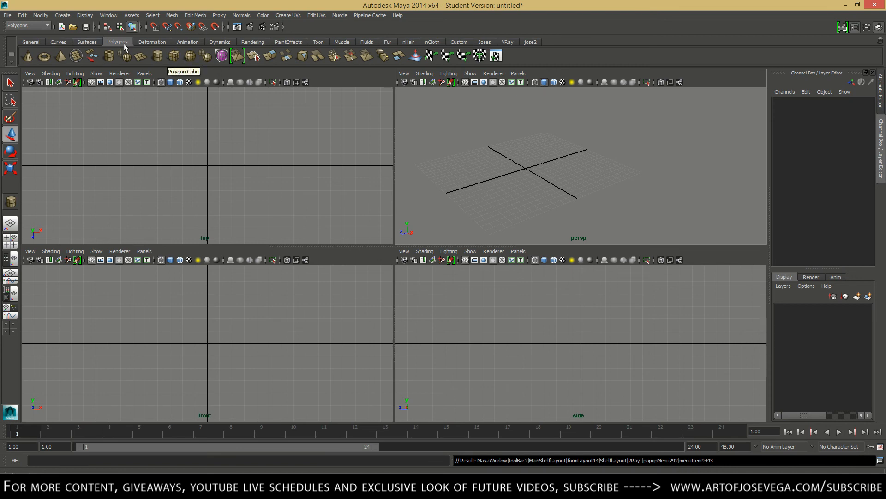
pyautogui.click(62, 16)
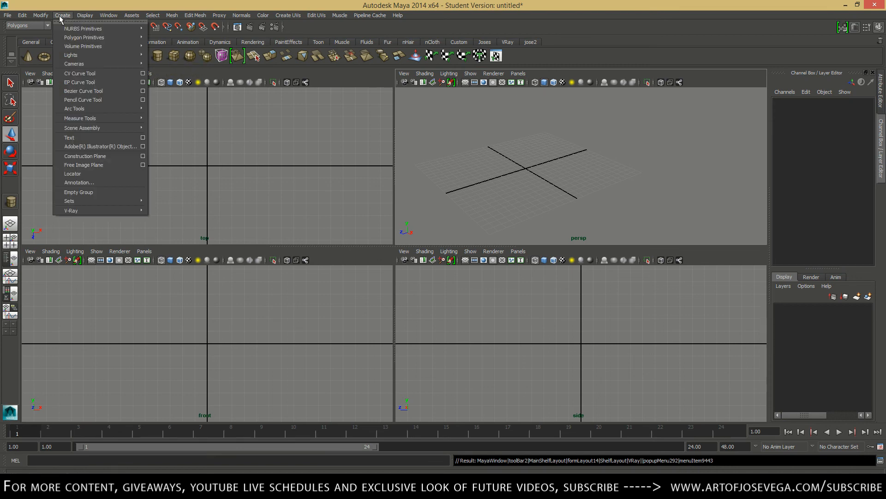
pyautogui.moveTo(79, 38)
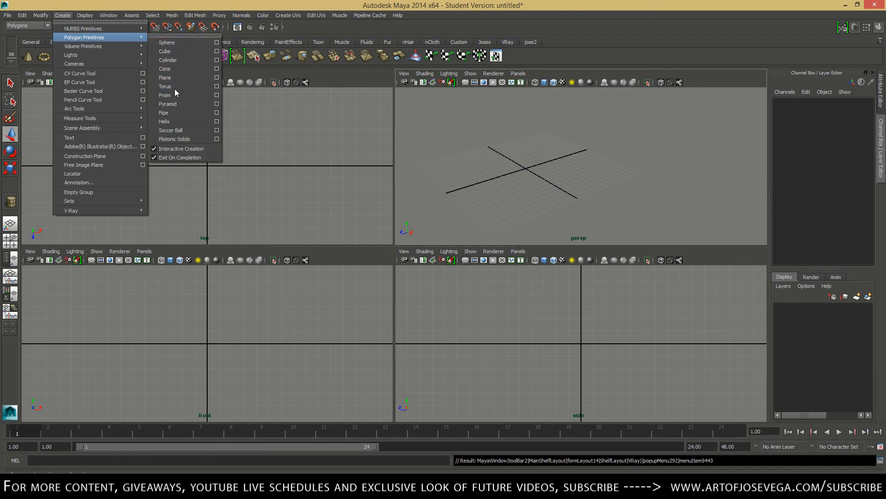
pyautogui.click(172, 3)
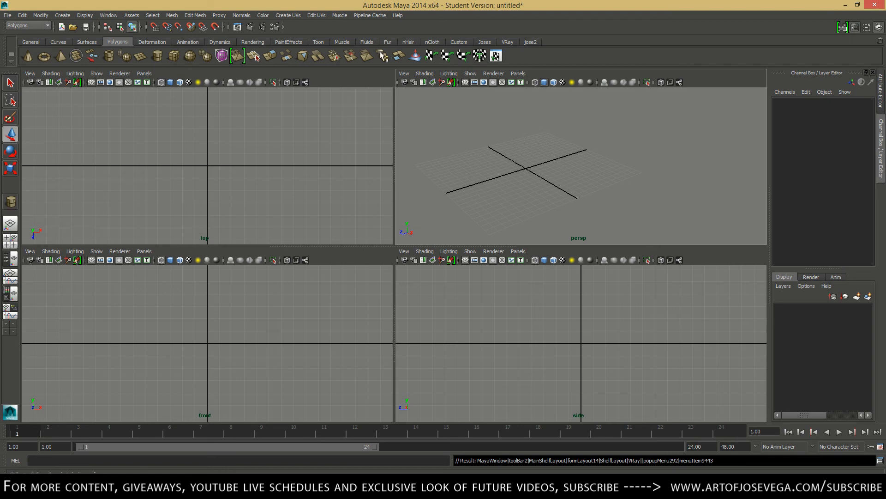
# Add the polygon Cube, Plane and Sphere creation commands to the jose2 shelf.
pyautogui.click(531, 42)
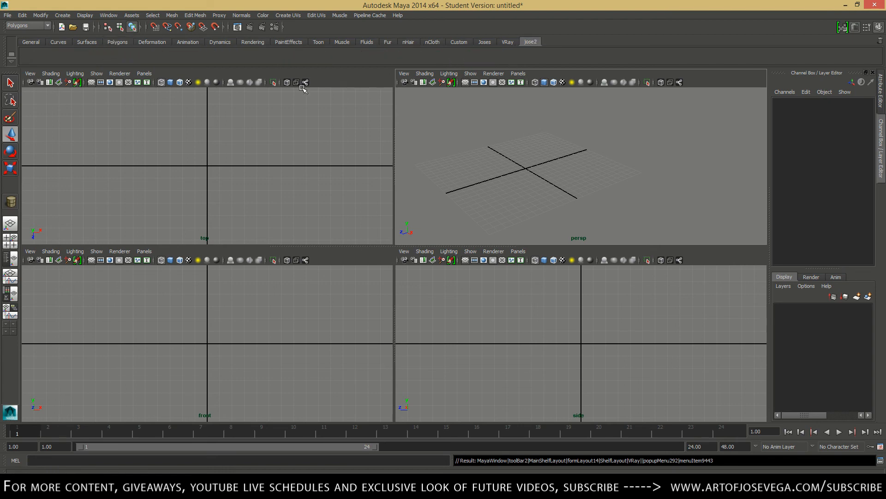
pyautogui.click(69, 17)
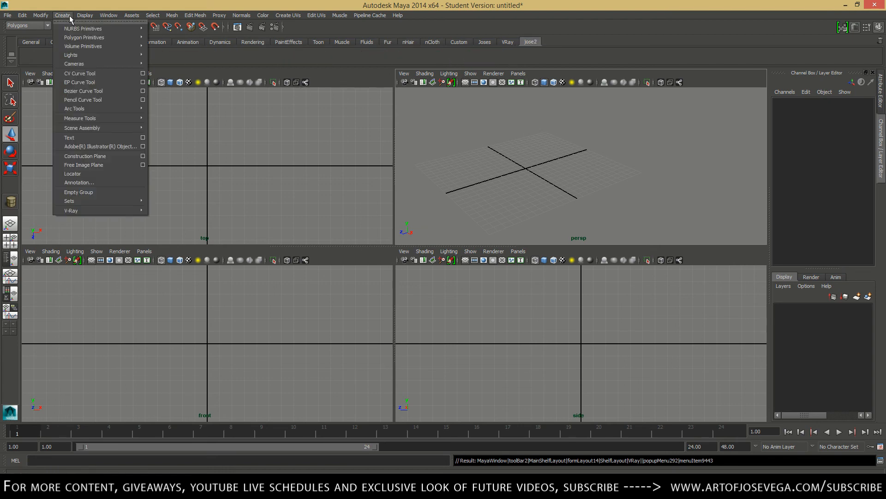
pyautogui.moveTo(92, 37)
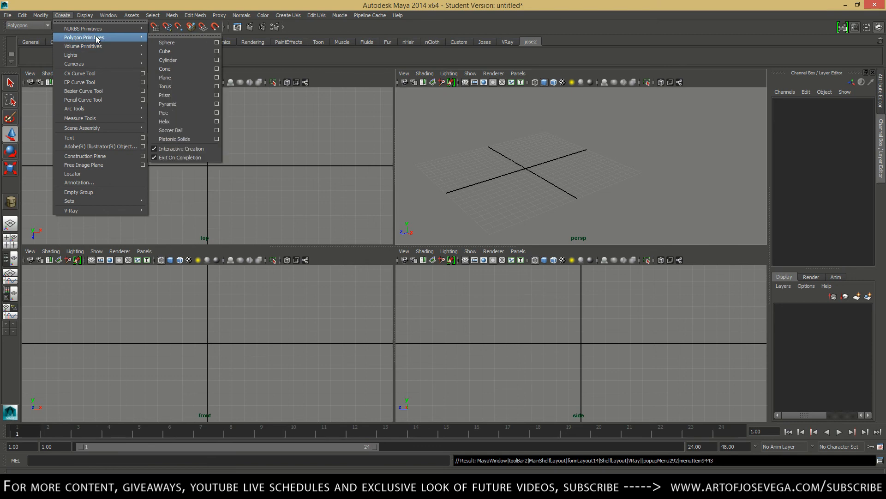
pyautogui.keyDown('ctrl'); pyautogui.keyDown('shift'); pyautogui.click(167, 52); pyautogui.keyUp('shift'); pyautogui.keyUp('ctrl')
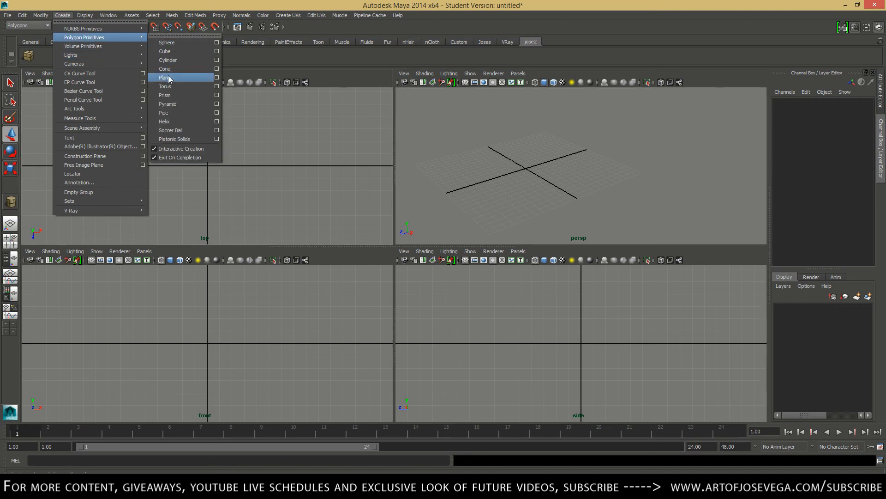
pyautogui.keyDown('ctrl'); pyautogui.keyDown('shift'); pyautogui.click(168, 79); pyautogui.keyUp('shift'); pyautogui.keyUp('ctrl')
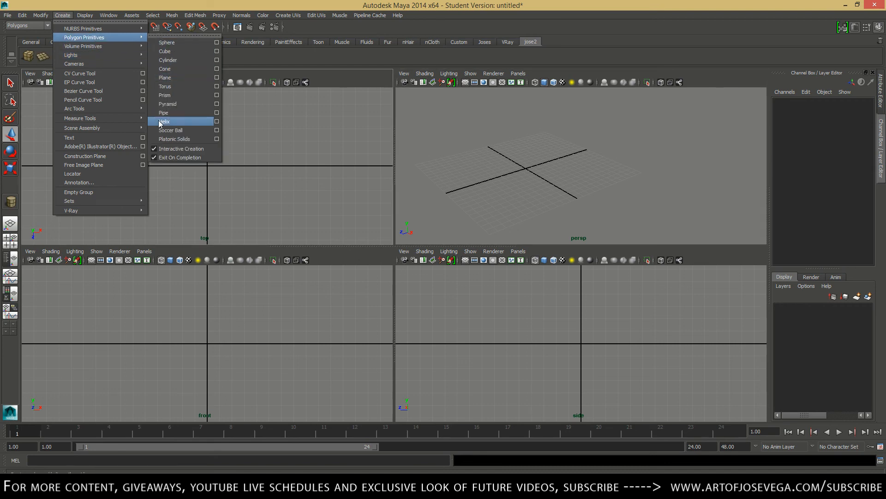
pyautogui.keyDown('ctrl'); pyautogui.keyDown('shift'); pyautogui.click(167, 43); pyautogui.keyUp('shift'); pyautogui.keyUp('ctrl')
pyautogui.click(130, 15)
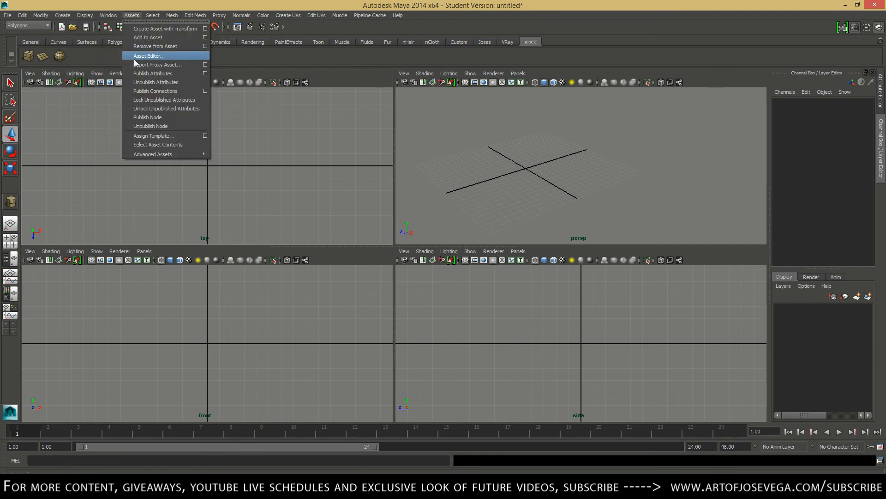
pyautogui.click(105, 57)
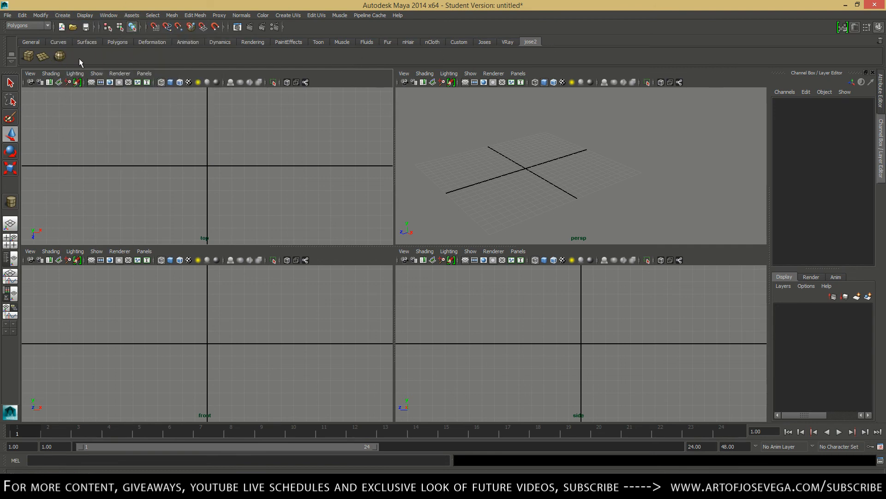
pyautogui.click(65, 18)
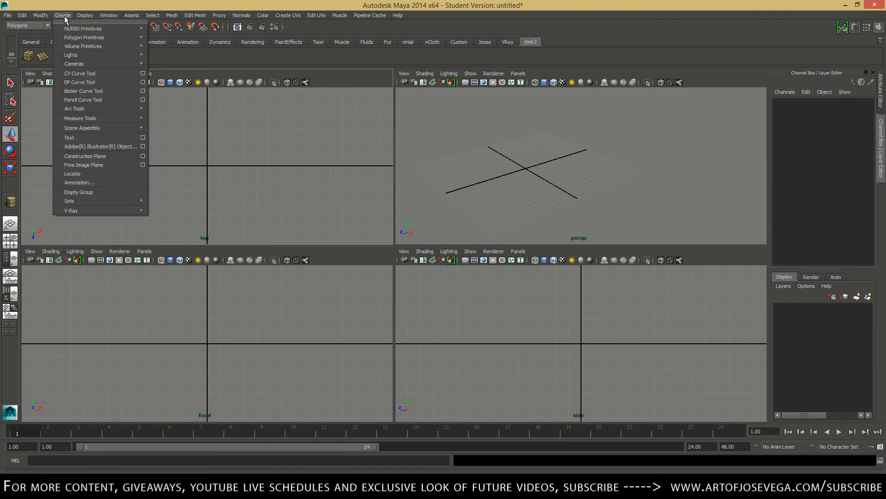
pyautogui.moveTo(82, 38)
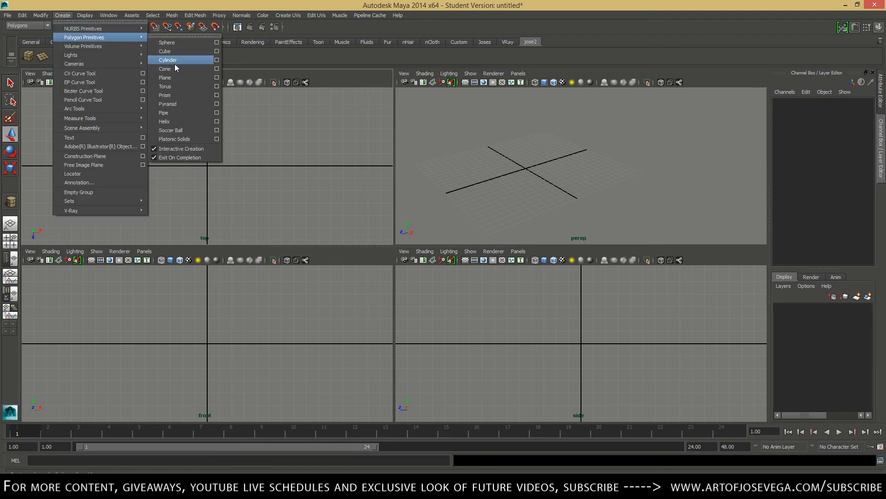
pyautogui.click(540, 184)
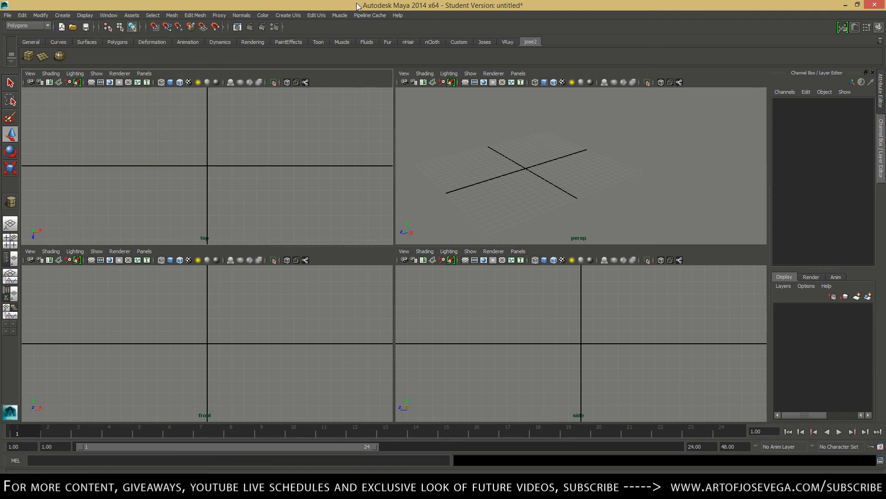
# Try the custom shelf's sphere tool by drawing a polygon sphere near the perspective grid's centre, and delete the sphere.
pyautogui.moveTo(523, 164); pyautogui.dragTo(553, 186)
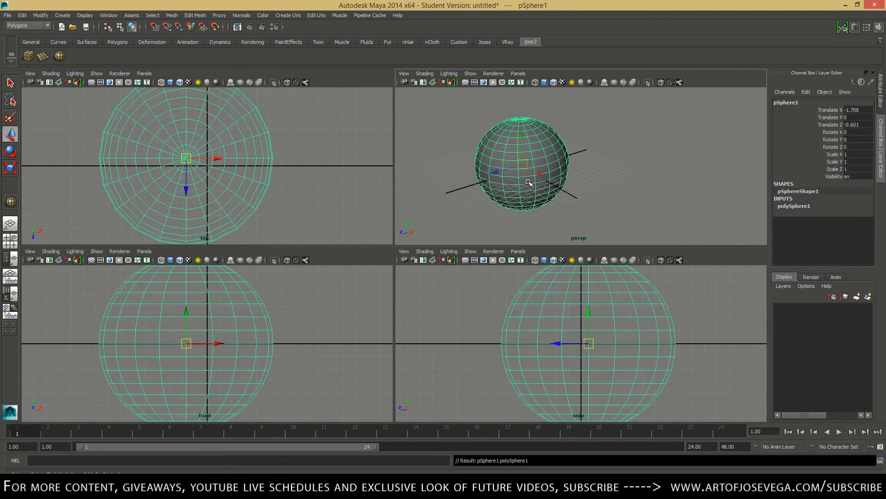
pyautogui.press('Delete')
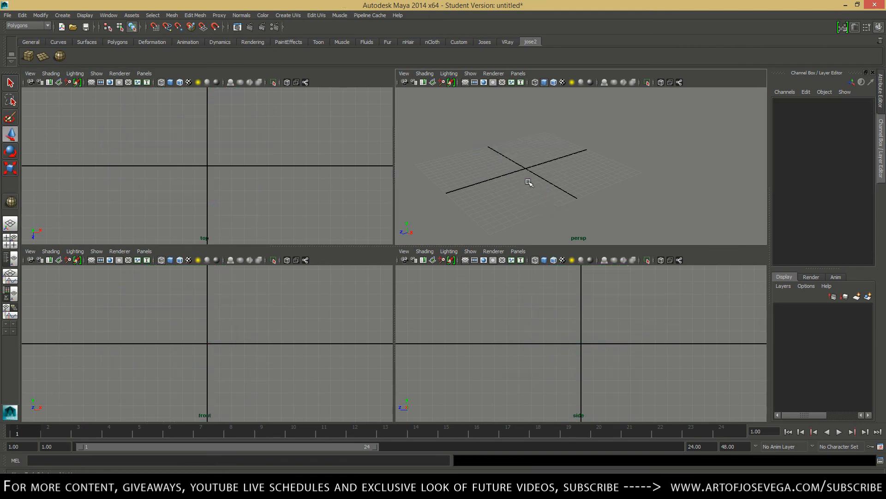
# Show the Joses shelf and look through the Mesh, Edit Mesh, Normals and Color commands.
pyautogui.click(484, 42)
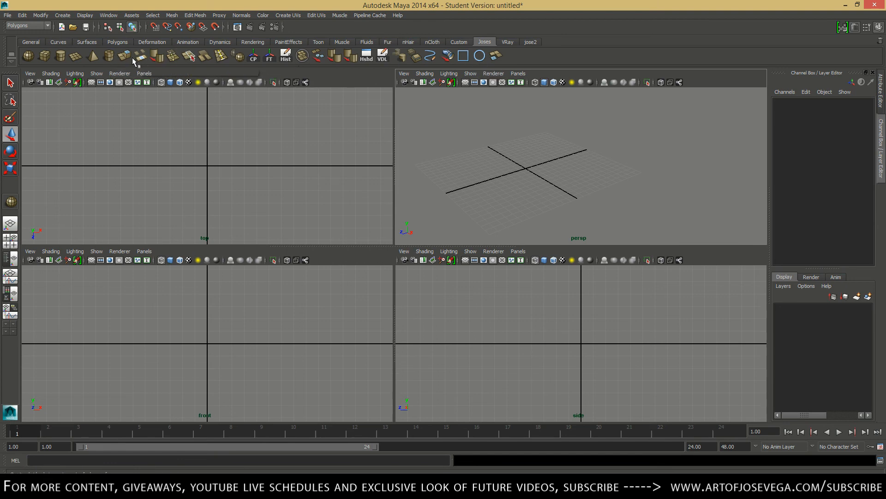
pyautogui.click(170, 17)
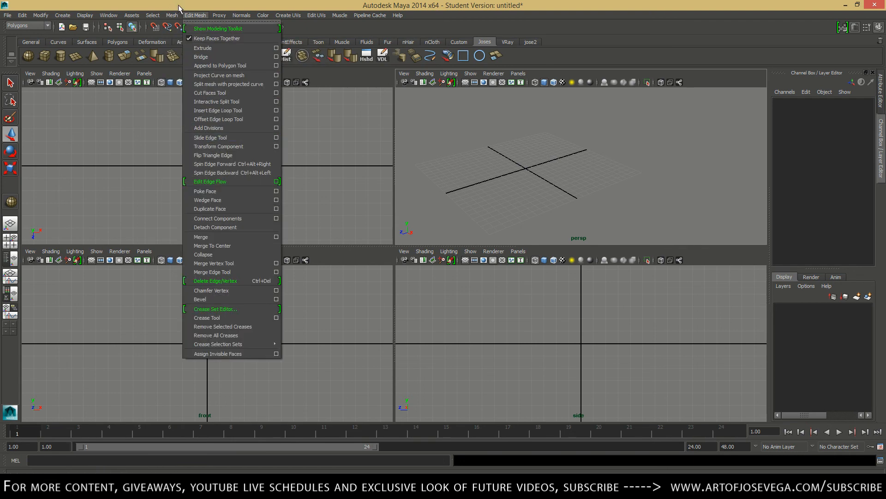
pyautogui.moveTo(194, 17)
pyautogui.moveTo(242, 21)
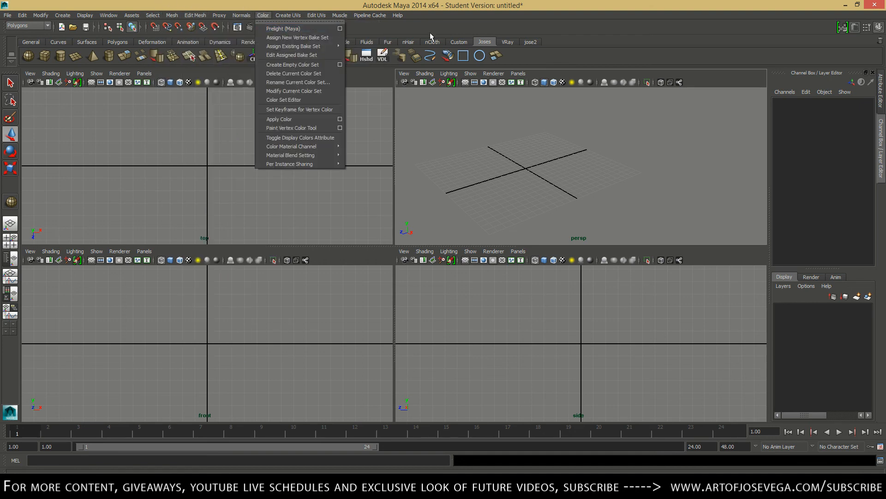
pyautogui.click(41, 1)
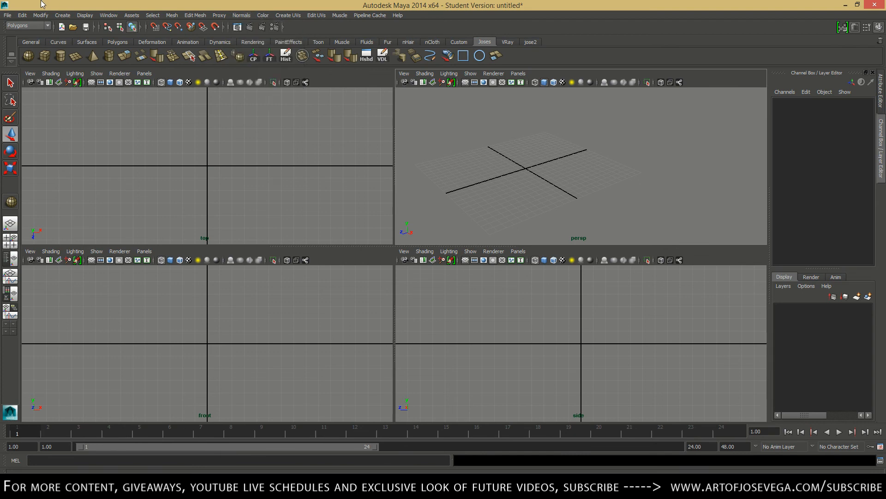
# Examine the commands of the Animation, Surfaces and Dynamics menu sets, and return to the Polygons menu set.
pyautogui.click(48, 26)
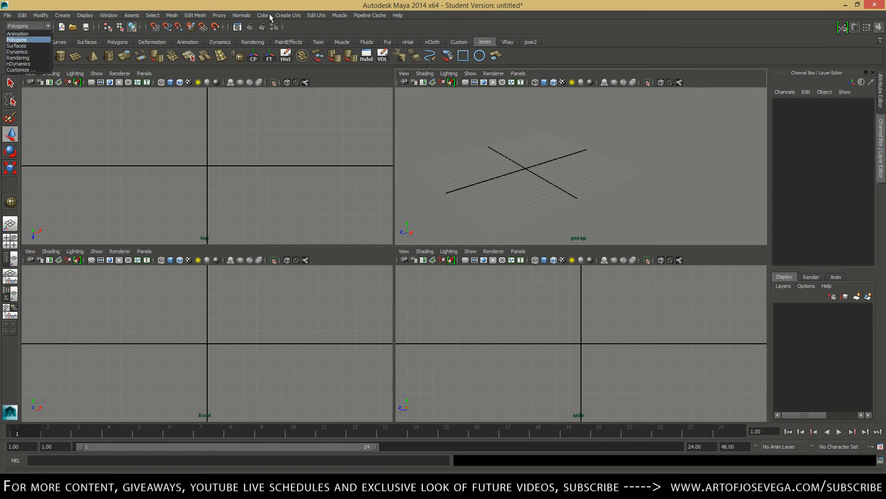
pyautogui.click(28, 35)
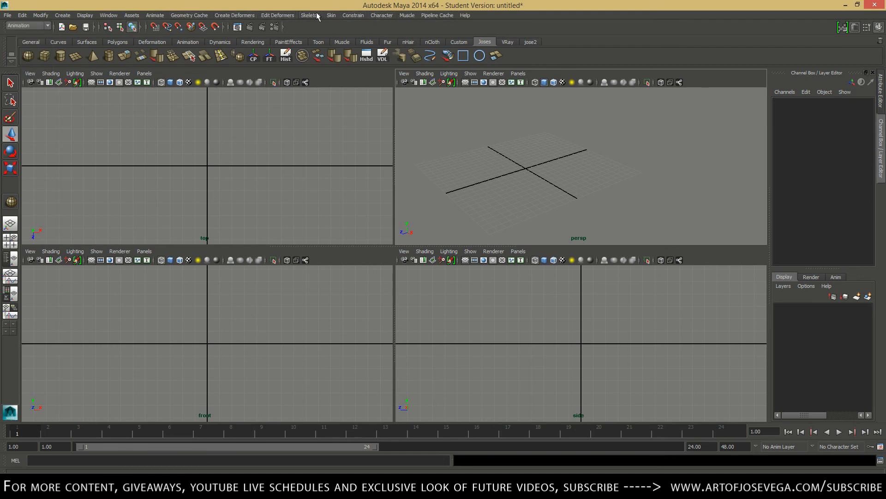
pyautogui.click(19, 25)
pyautogui.click(23, 47)
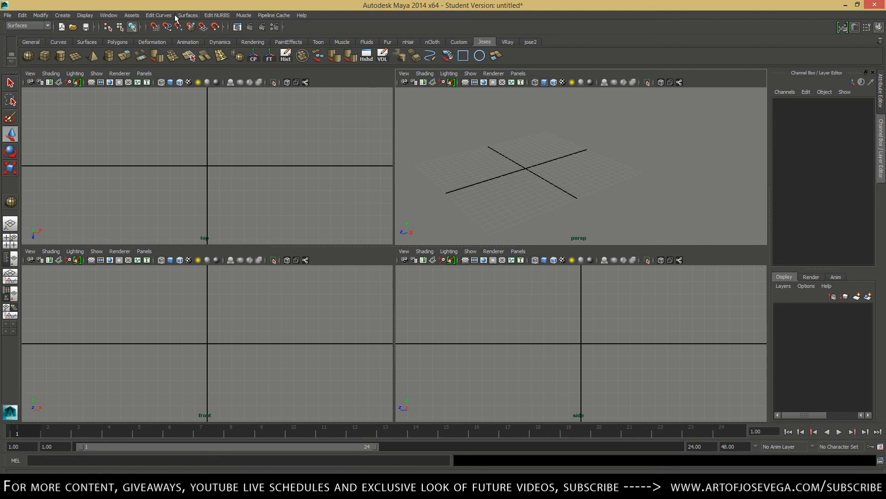
pyautogui.click(19, 26)
pyautogui.click(23, 53)
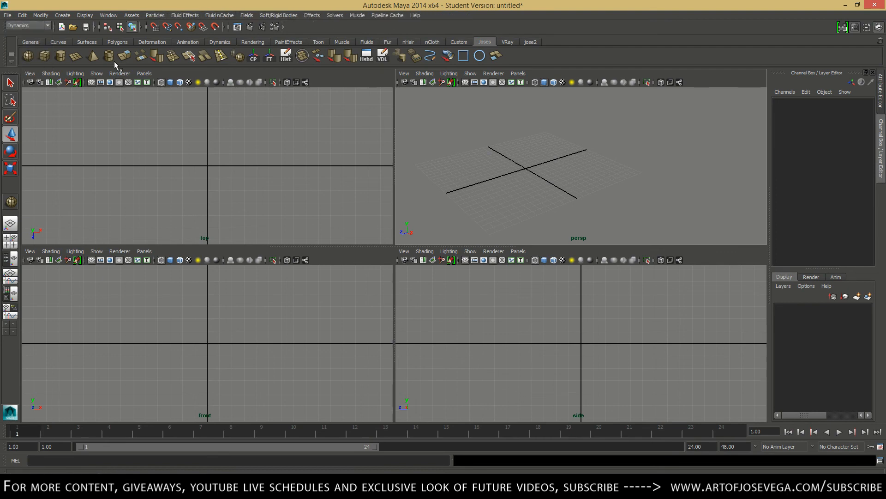
pyautogui.click(28, 27)
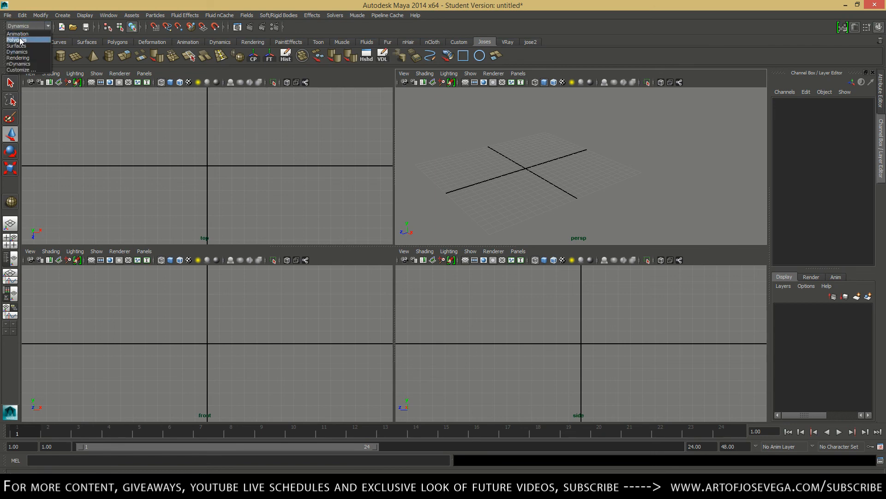
pyautogui.click(20, 40)
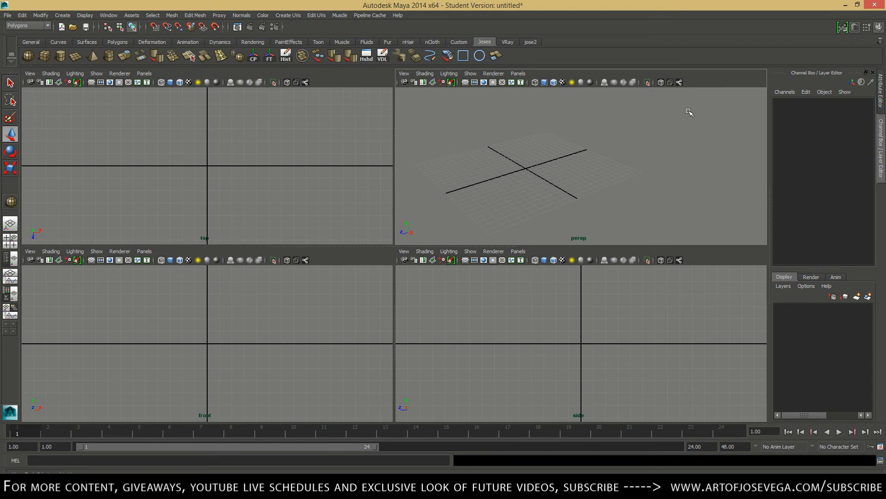
# Maximize the perspective view so it fills the whole workspace.
pyautogui.moveTo(498, 156)
pyautogui.keyDown('alt'); pyautogui.mouseDown()
pyautogui.moveTo(492, 150)
pyautogui.moveTo(502, 157)
pyautogui.mouseUp(); pyautogui.keyUp('alt')
pyautogui.keyDown('alt'); pyautogui.moveTo(503, 157); pyautogui.dragTo(531, 168, button='right'); pyautogui.keyUp('alt')
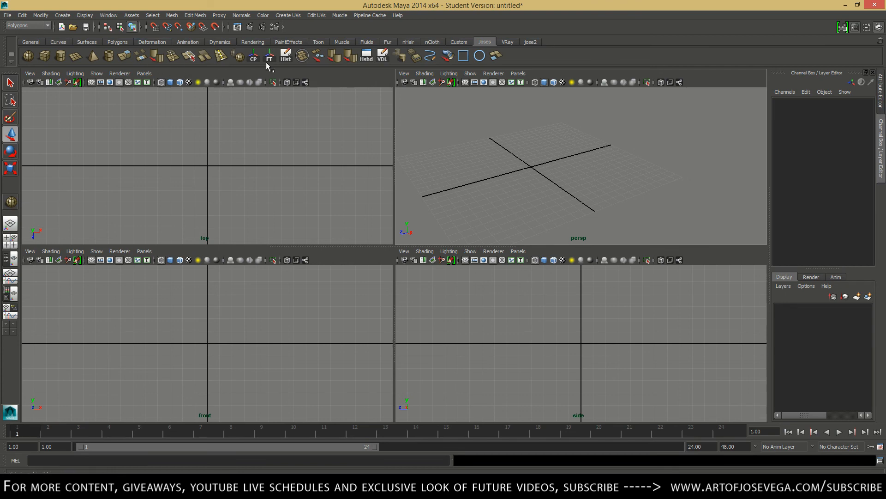
pyautogui.keyDown('alt'); pyautogui.moveTo(505, 151); pyautogui.dragTo(555, 171, button='right'); pyautogui.keyUp('alt')
pyautogui.keyDown('alt'); pyautogui.moveTo(555, 171); pyautogui.dragTo(574, 175, button='middle'); pyautogui.keyUp('alt')
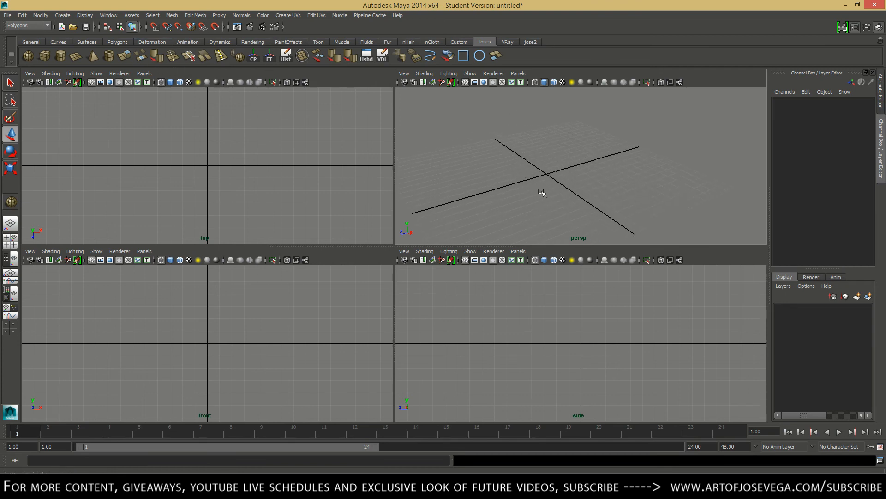
pyautogui.press('space')
pyautogui.keyDown('alt'); pyautogui.moveTo(486, 202); pyautogui.dragTo(405, 224, button='right'); pyautogui.keyUp('alt')
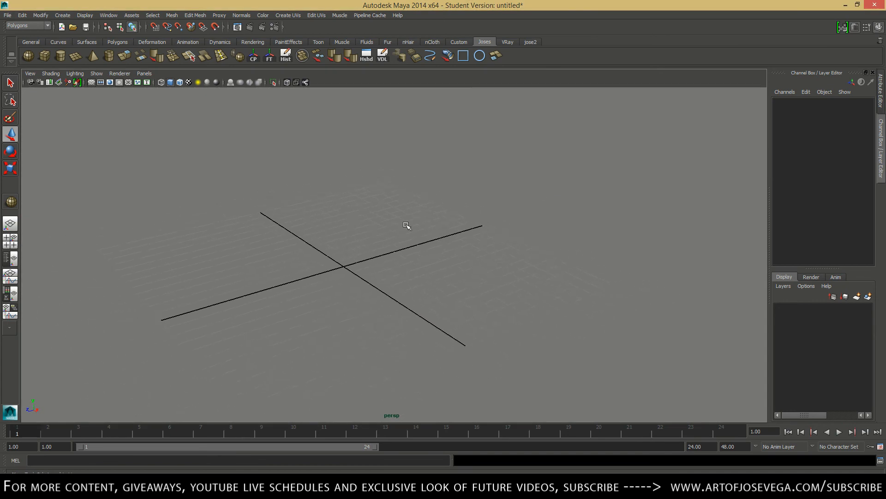
pyautogui.keyDown('alt'); pyautogui.moveTo(406, 224); pyautogui.dragTo(509, 187, button='middle'); pyautogui.keyUp('alt')
pyautogui.keyDown('alt'); pyautogui.moveTo(509, 187); pyautogui.dragTo(495, 231); pyautogui.keyUp('alt')
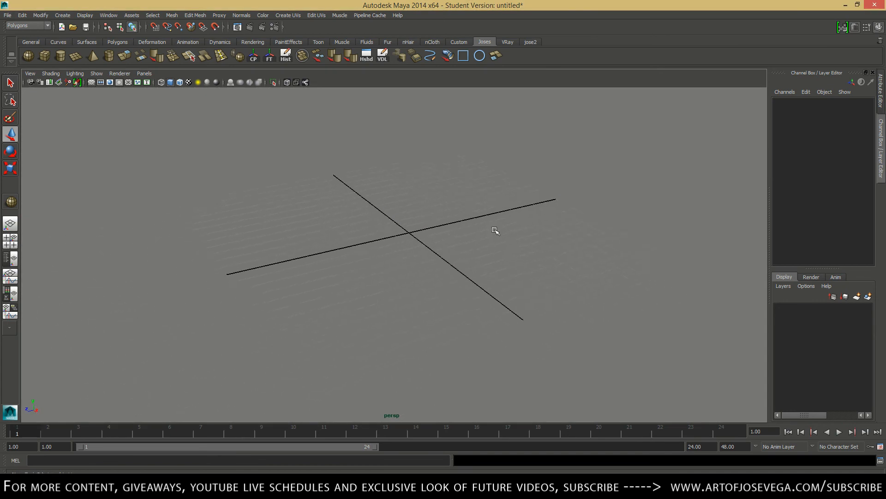
# Draw a large polygon cube over the middle of the grid and activate the Move tool on it.
pyautogui.click(41, 56)
pyautogui.moveTo(283, 214); pyautogui.dragTo(503, 151)
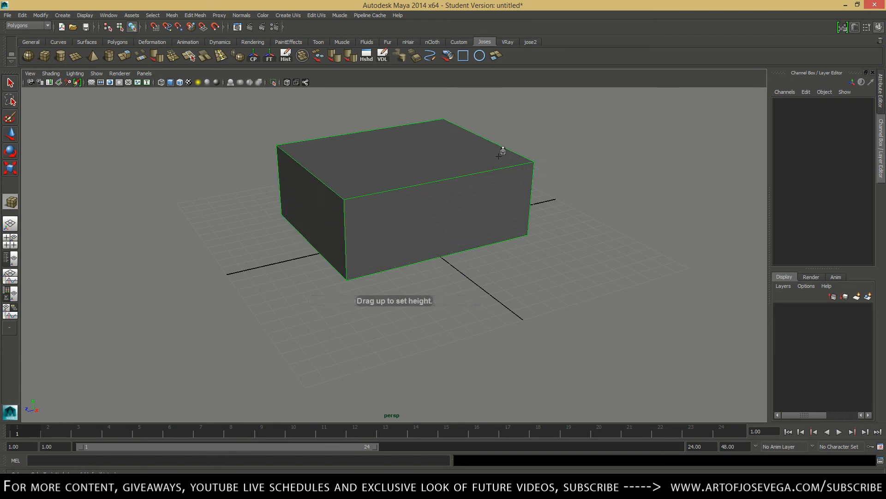
pyautogui.press('w')
pyautogui.keyDown('alt'); pyautogui.moveTo(425, 166); pyautogui.dragTo(425, 230); pyautogui.keyUp('alt')
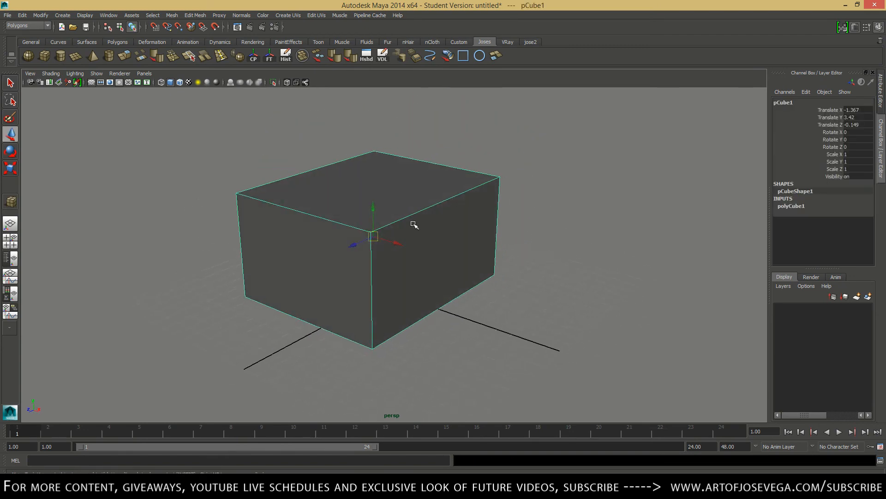
pyautogui.keyDown('alt'); pyautogui.moveTo(411, 222); pyautogui.dragTo(427, 222, button='middle'); pyautogui.keyUp('alt')
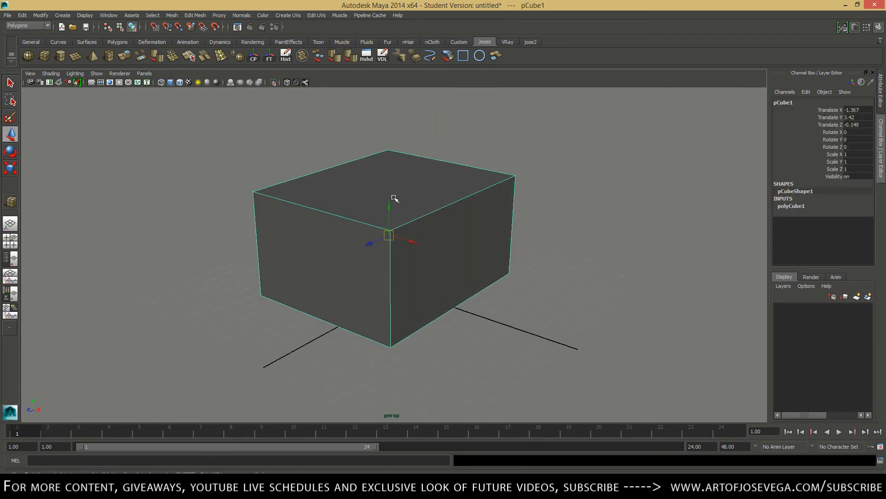
# Set the cube to Object Mode and move it along the X axis to a Translate X of about -0.59.
pyautogui.rightClick(404, 189)
pyautogui.keyDown('alt'); pyautogui.moveTo(404, 188); pyautogui.dragTo(420, 249); pyautogui.keyUp('alt')
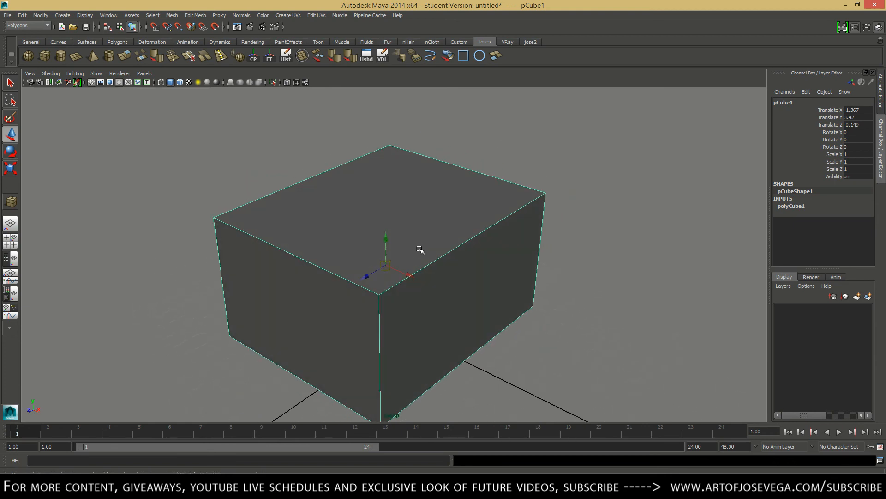
pyautogui.rightClick(399, 219)
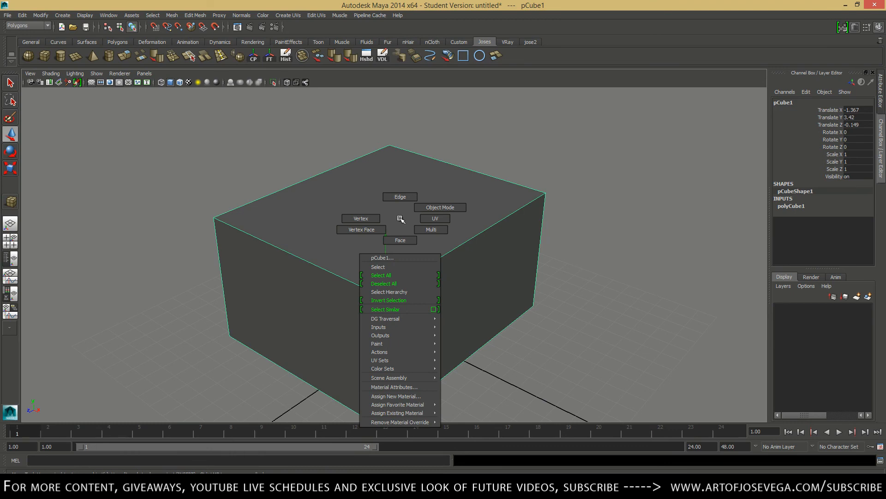
pyautogui.moveTo(400, 219); pyautogui.dragTo(429, 206, button='right')
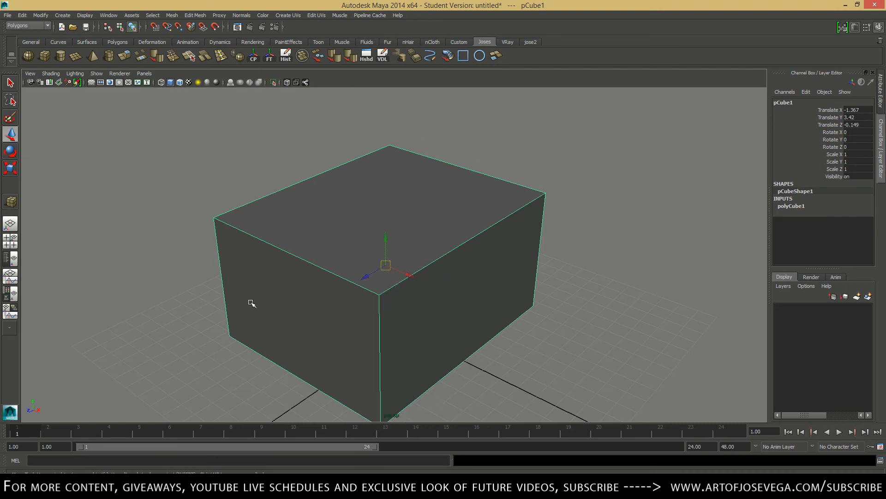
pyautogui.scroll(-2, 500, 234)
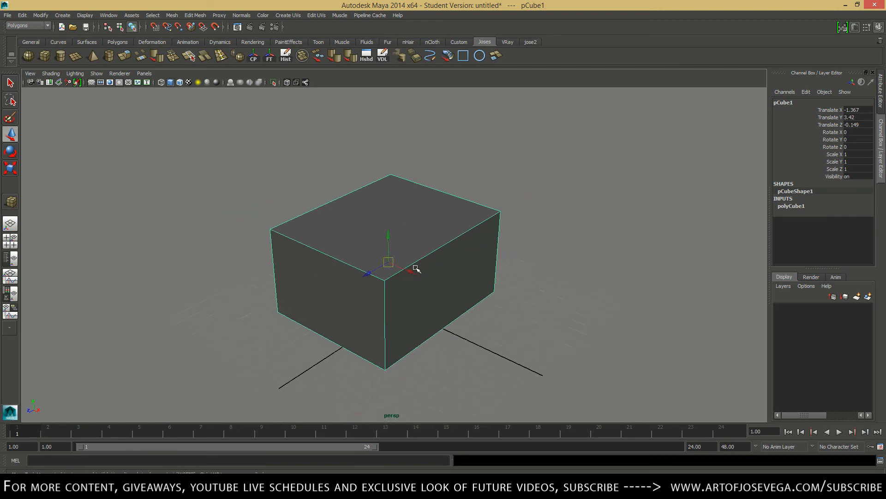
pyautogui.moveTo(415, 268)
pyautogui.mouseDown()
pyautogui.moveTo(447, 283)
pyautogui.moveTo(425, 276)
pyautogui.mouseUp()
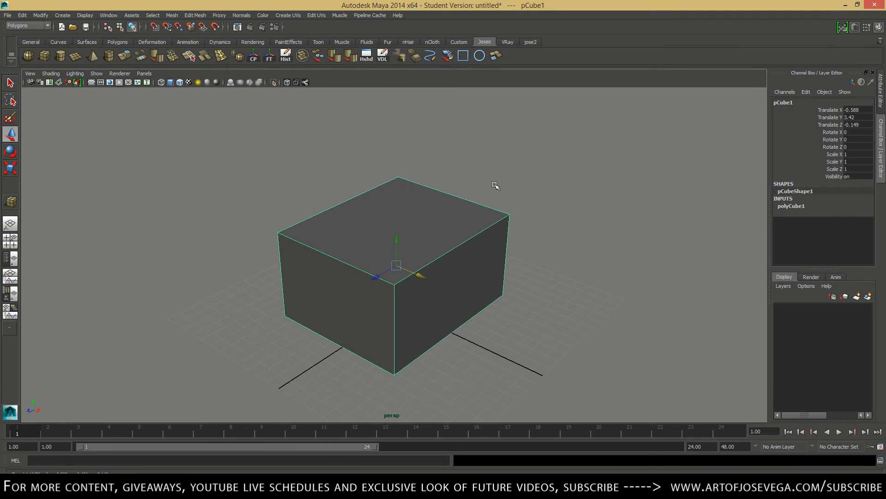
# Switch the cube to Edge mode and select its top edges one at a time, finishing on the long top edge.
pyautogui.keyDown('alt'); pyautogui.moveTo(409, 229); pyautogui.dragTo(411, 201, button='middle'); pyautogui.keyUp('alt')
pyautogui.keyDown('alt'); pyautogui.moveTo(411, 202); pyautogui.dragTo(429, 172, button='right'); pyautogui.keyUp('alt')
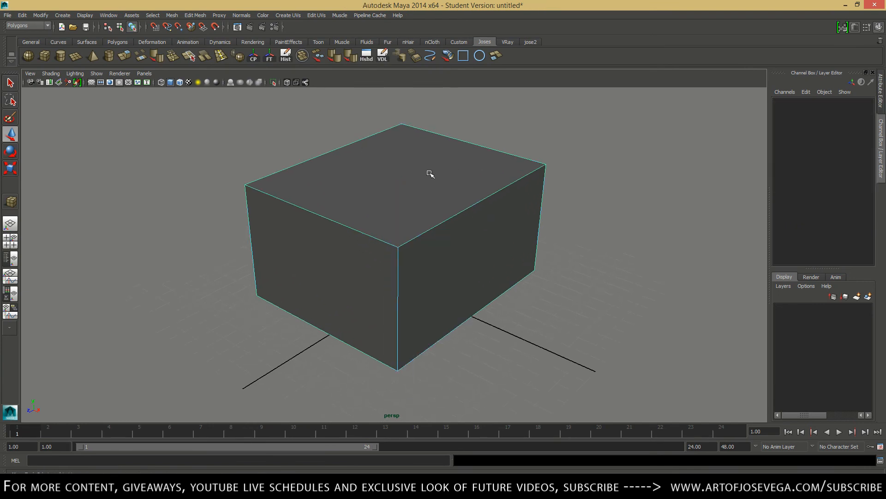
pyautogui.keyDown('alt'); pyautogui.moveTo(447, 189); pyautogui.dragTo(420, 201, button='middle'); pyautogui.keyUp('alt')
pyautogui.keyDown('alt'); pyautogui.moveTo(421, 201); pyautogui.dragTo(465, 228, button='right'); pyautogui.keyUp('alt')
pyautogui.click(452, 217)
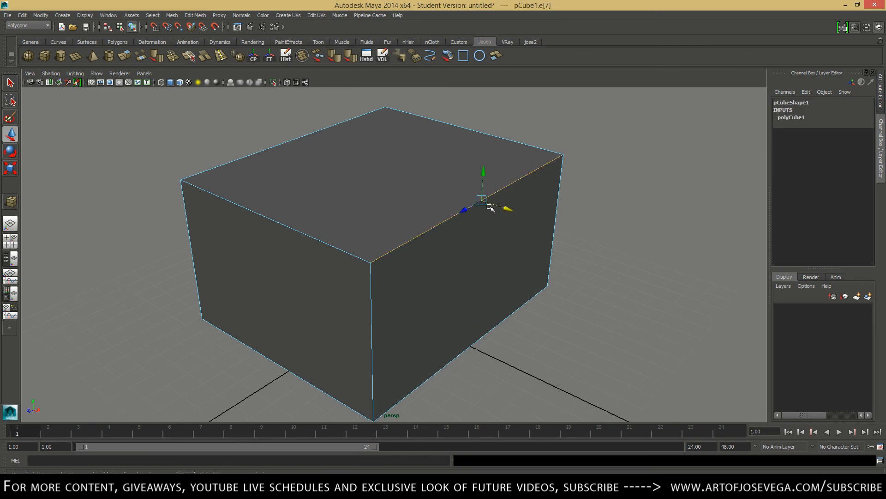
pyautogui.keyDown('alt'); pyautogui.moveTo(703, 174); pyautogui.dragTo(531, 206); pyautogui.keyUp('alt')
pyautogui.click(556, 197)
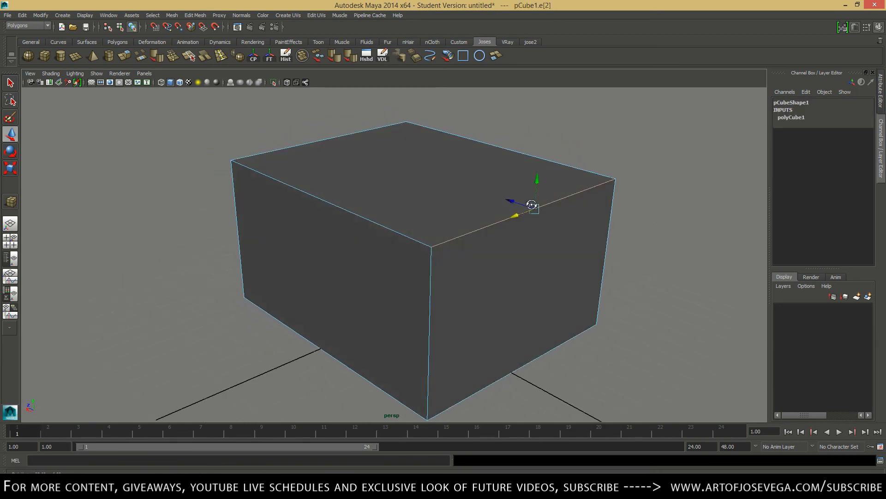
pyautogui.click(386, 230)
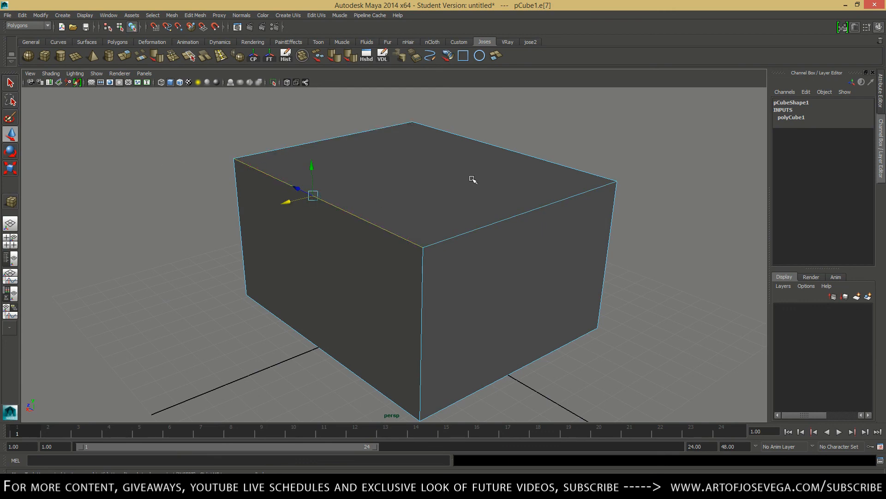
# Compare the Move, Rotate and Scale manipulators on the selected top edge, finishing with the Move tool active.
pyautogui.keyDown('alt'); pyautogui.moveTo(471, 180); pyautogui.dragTo(282, 181); pyautogui.keyUp('alt')
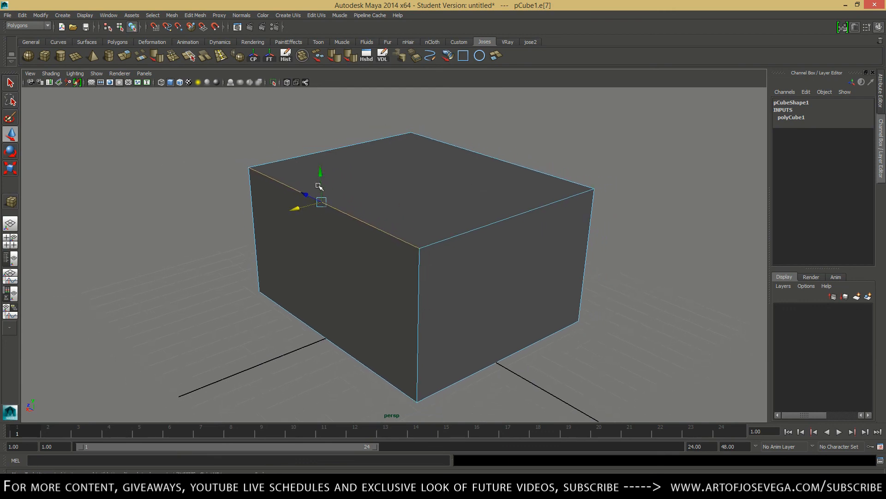
pyautogui.keyDown('alt'); pyautogui.moveTo(286, 176); pyautogui.dragTo(467, 203); pyautogui.keyUp('alt')
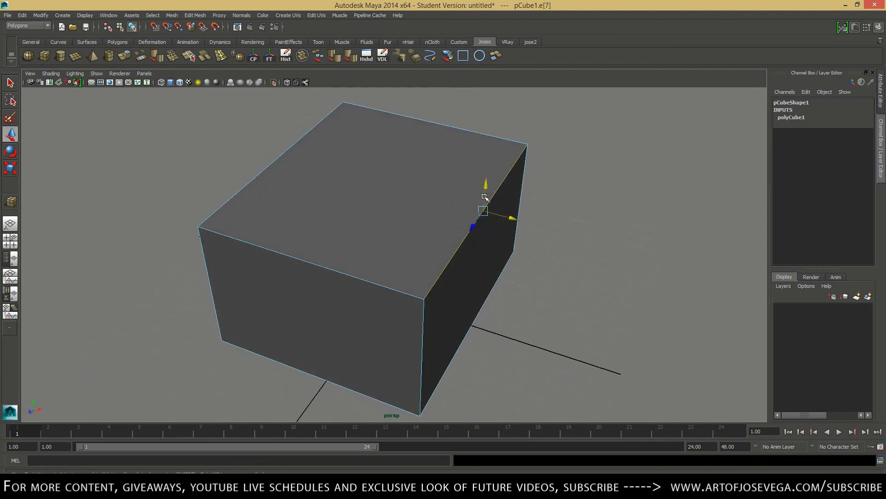
pyautogui.keyDown('alt'); pyautogui.moveTo(514, 219); pyautogui.dragTo(468, 186); pyautogui.keyUp('alt')
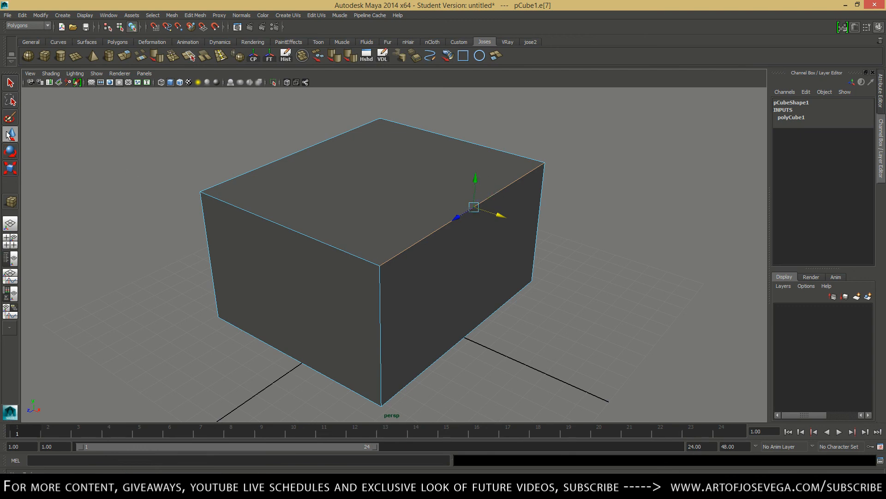
pyautogui.click(13, 155)
pyautogui.click(9, 170)
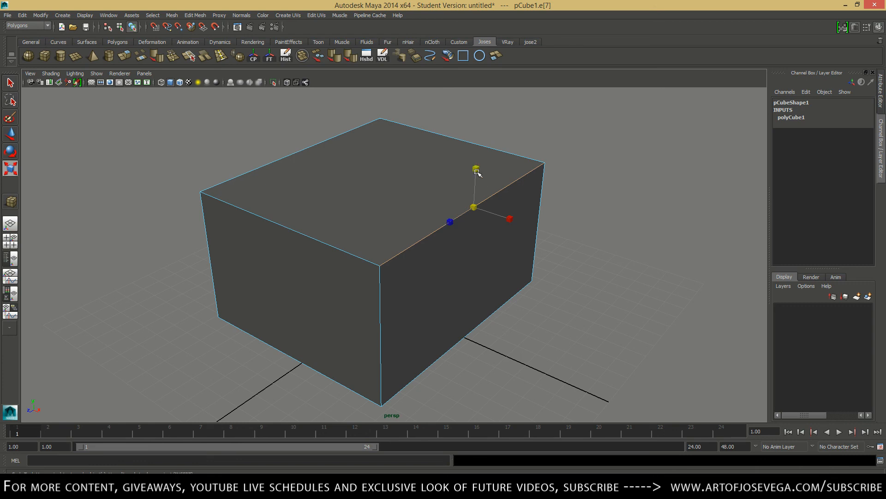
pyautogui.click(9, 154)
pyautogui.click(10, 134)
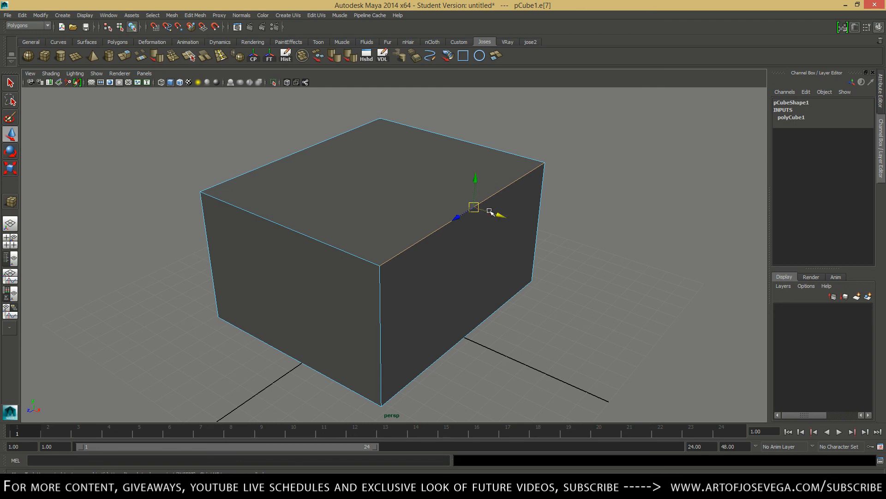
# Try moving, rotating and scaling the selected top edge, undoing each change and finishing with the Move tool active.
pyautogui.moveTo(498, 214); pyautogui.dragTo(481, 219)
pyautogui.hotkey('ctrl', 'z')
pyautogui.press('e')
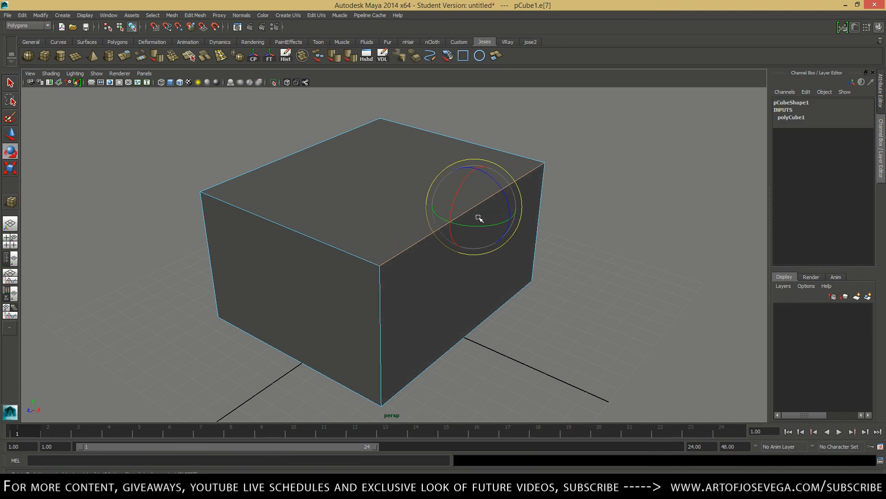
pyautogui.moveTo(468, 175); pyautogui.dragTo(480, 202)
pyautogui.hotkey('ctrl', 'z')
pyautogui.press('w')
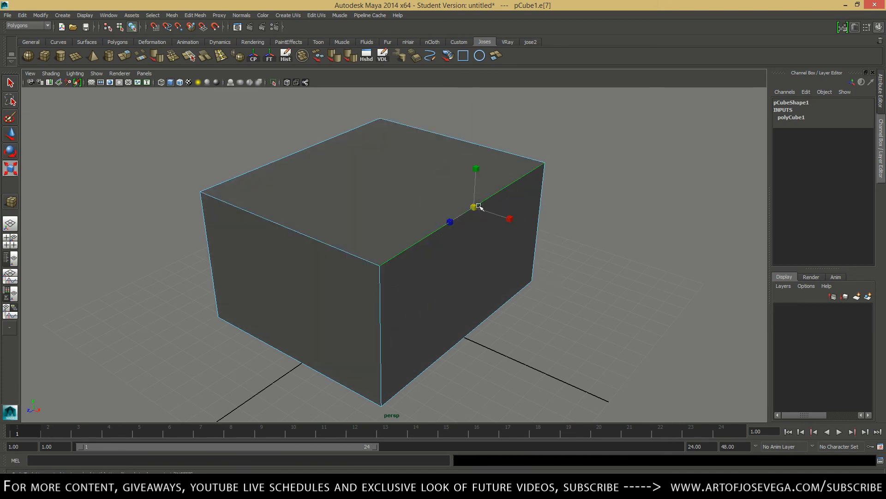
pyautogui.hotkey('ctrl', 'z')
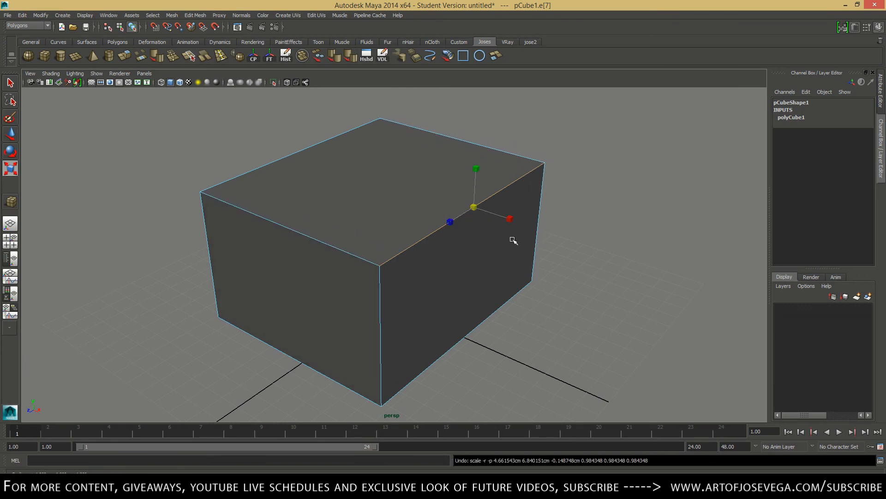
pyautogui.press('w')
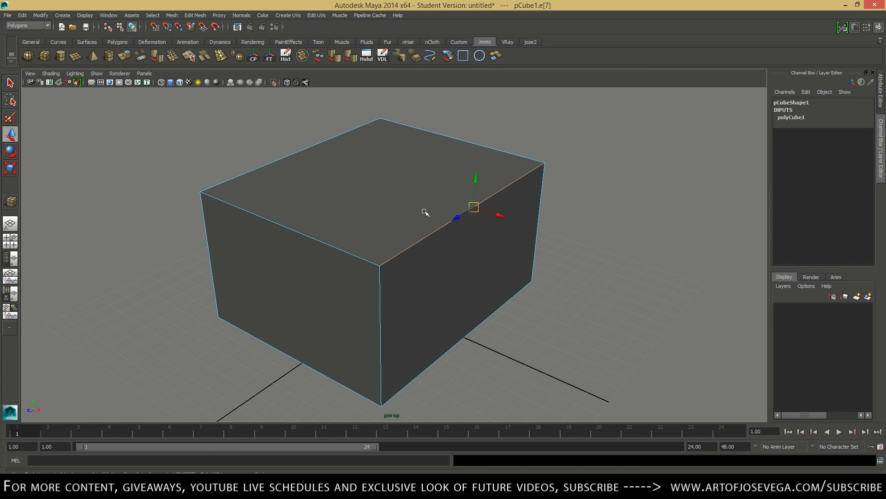
# Switch the cube to Vertex mode and select one of its top corner vertices.
pyautogui.rightClick(421, 189)
pyautogui.keyDown('alt'); pyautogui.moveTo(400, 212); pyautogui.dragTo(425, 264); pyautogui.keyUp('alt')
pyautogui.click(387, 261)
pyautogui.keyDown('alt'); pyautogui.moveTo(342, 205); pyautogui.dragTo(427, 230); pyautogui.keyUp('alt')
pyautogui.rightClick(425, 193)
pyautogui.moveTo(425, 193); pyautogui.dragTo(393, 193, button='right')
pyautogui.keyDown('alt'); pyautogui.moveTo(471, 186); pyautogui.dragTo(524, 272, button='right'); pyautogui.keyUp('alt')
pyautogui.moveTo(510, 196); pyautogui.dragTo(569, 231)
pyautogui.keyDown('alt'); pyautogui.moveTo(569, 231); pyautogui.dragTo(493, 230, button='right'); pyautogui.keyUp('alt')
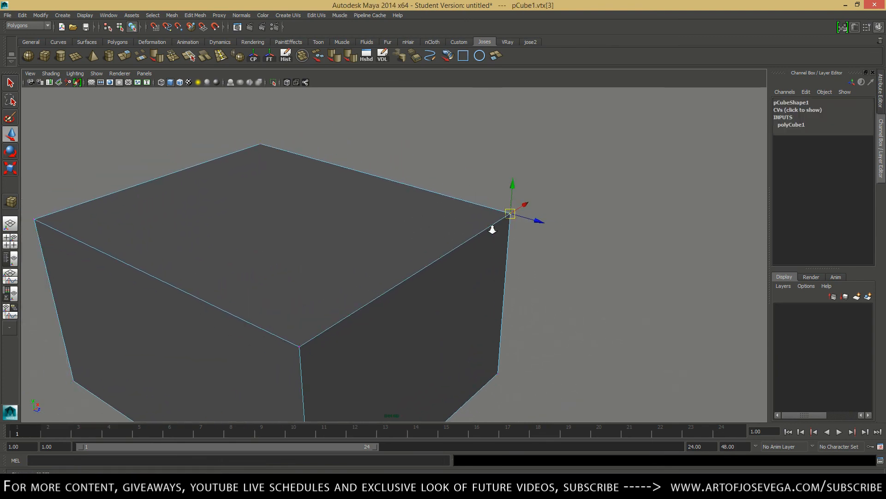
pyautogui.keyDown('alt'); pyautogui.moveTo(555, 216); pyautogui.dragTo(500, 216); pyautogui.keyUp('alt')
pyautogui.keyDown('alt'); pyautogui.moveTo(500, 222); pyautogui.dragTo(347, 250, button='middle'); pyautogui.keyUp('alt')
pyautogui.keyDown('alt'); pyautogui.moveTo(346, 251); pyautogui.dragTo(494, 240); pyautogui.keyUp('alt')
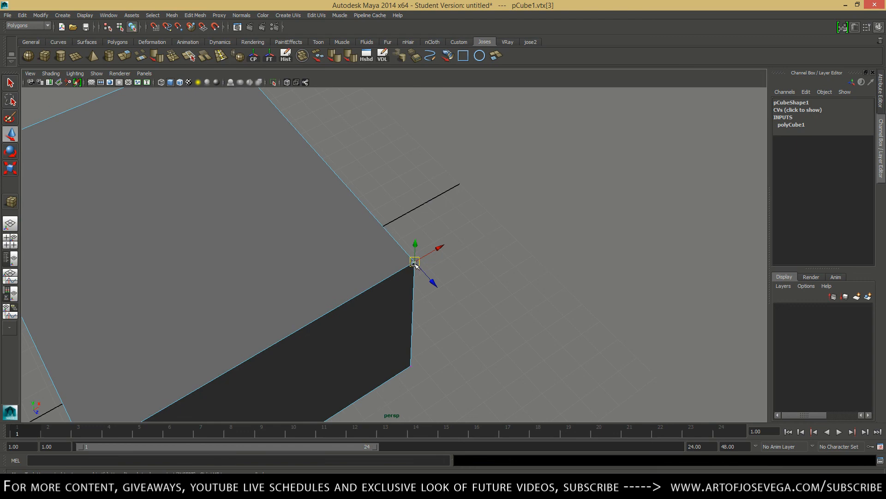
# Try the Rotate, Scale and Move tools on the selected corner vertex, undoing the changes made to it.
pyautogui.press('e')
pyautogui.press('r')
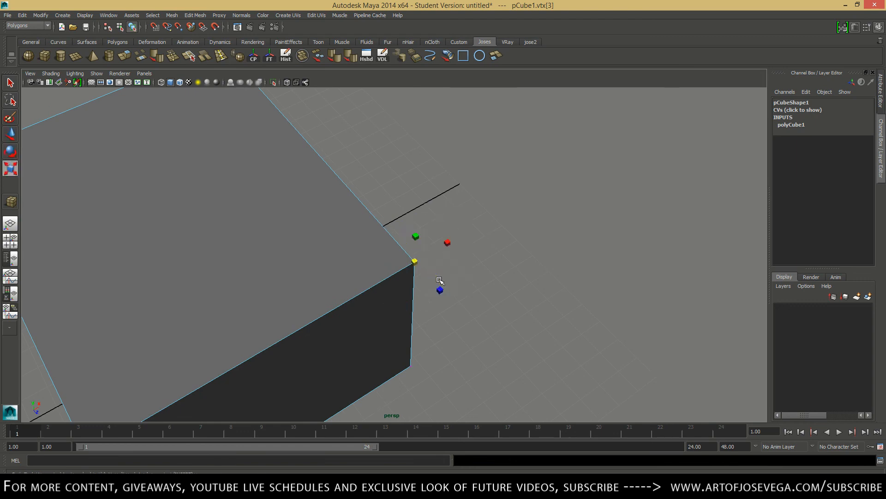
pyautogui.press('w')
pyautogui.press('r')
pyautogui.hotkey('ctrl', 'z')
pyautogui.press('w')
pyautogui.moveTo(416, 264); pyautogui.dragTo(374, 275)
pyautogui.hotkey('ctrl', 'z')
# Switch the cube to Face mode and select its top face and a side face in turn.
pyautogui.keyDown('alt'); pyautogui.moveTo(494, 250); pyautogui.dragTo(443, 247, button='right'); pyautogui.keyUp('alt')
pyautogui.keyDown('alt'); pyautogui.moveTo(443, 248); pyautogui.dragTo(338, 204); pyautogui.keyUp('alt')
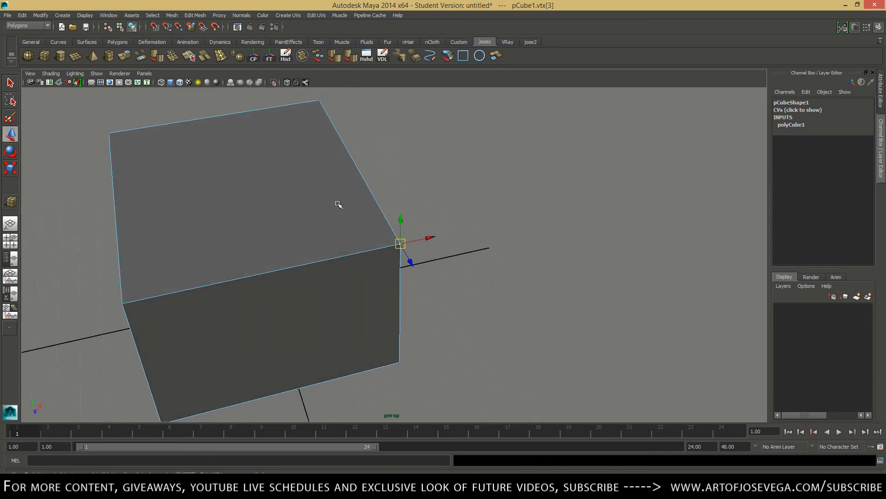
pyautogui.moveTo(338, 204); pyautogui.dragTo(340, 222, button='right')
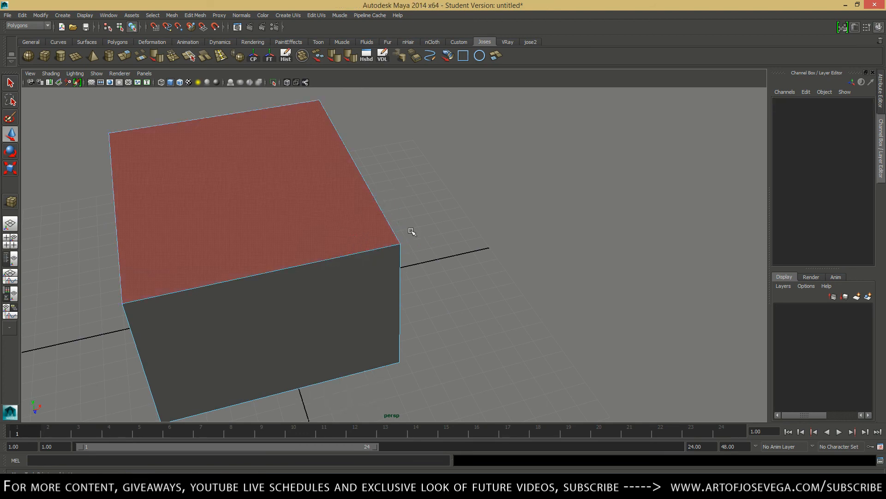
pyautogui.keyDown('alt'); pyautogui.moveTo(411, 234); pyautogui.dragTo(451, 206); pyautogui.keyUp('alt')
pyautogui.click(340, 174)
pyautogui.keyDown('alt'); pyautogui.moveTo(339, 173); pyautogui.dragTo(411, 247); pyautogui.keyUp('alt')
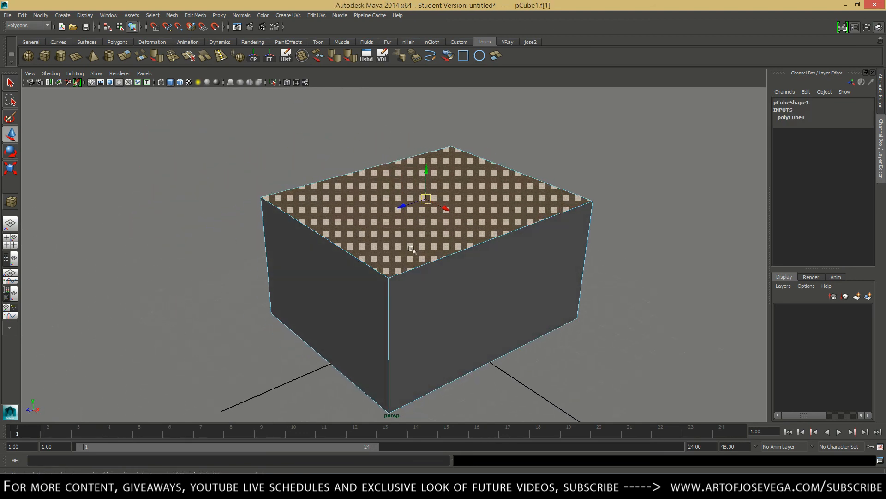
pyautogui.click(474, 291)
pyautogui.click(480, 219)
# Select the top face together with two opposite side faces, finishing with only the top face selected.
pyautogui.keyDown('alt'); pyautogui.moveTo(498, 241); pyautogui.dragTo(364, 272); pyautogui.keyUp('alt')
pyautogui.click(433, 242)
pyautogui.keyDown('shift'); pyautogui.click(384, 212); pyautogui.keyUp('shift')
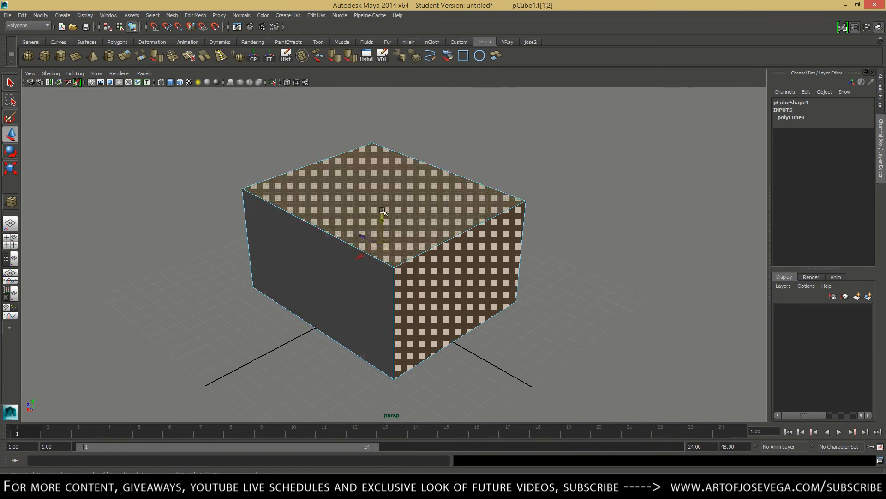
pyautogui.keyDown('alt'); pyautogui.moveTo(277, 227); pyautogui.dragTo(411, 213); pyautogui.keyUp('alt')
pyautogui.keyDown('shift'); pyautogui.click(403, 296); pyautogui.keyUp('shift')
pyautogui.keyDown('alt'); pyautogui.moveTo(404, 296); pyautogui.dragTo(359, 272); pyautogui.keyUp('alt')
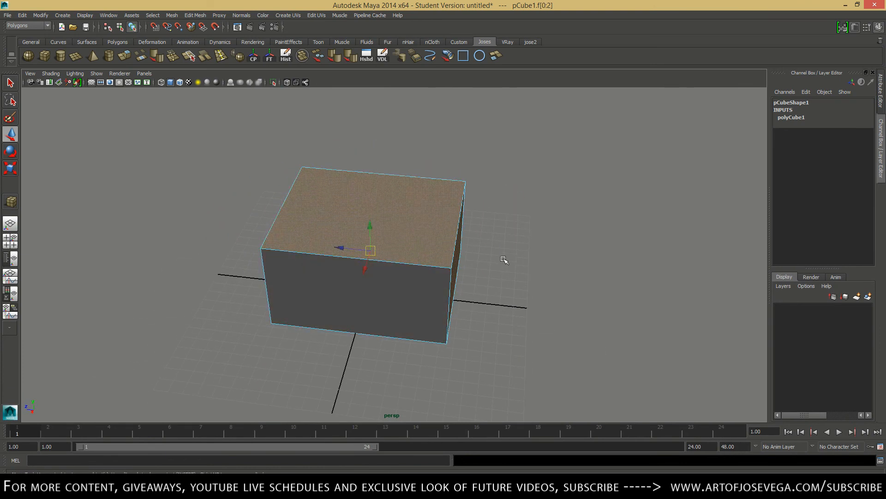
pyautogui.keyDown('alt'); pyautogui.moveTo(504, 260); pyautogui.dragTo(568, 282); pyautogui.keyUp('alt')
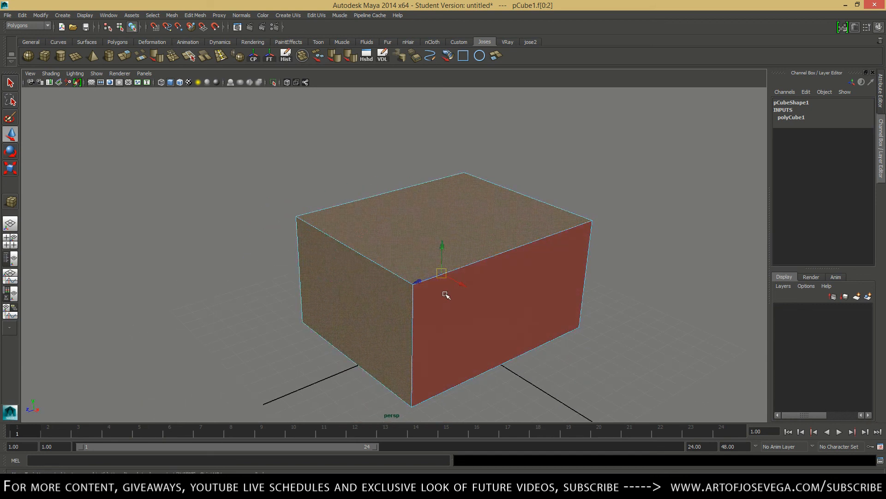
pyautogui.keyDown('alt'); pyautogui.moveTo(446, 295); pyautogui.dragTo(494, 277); pyautogui.keyUp('alt')
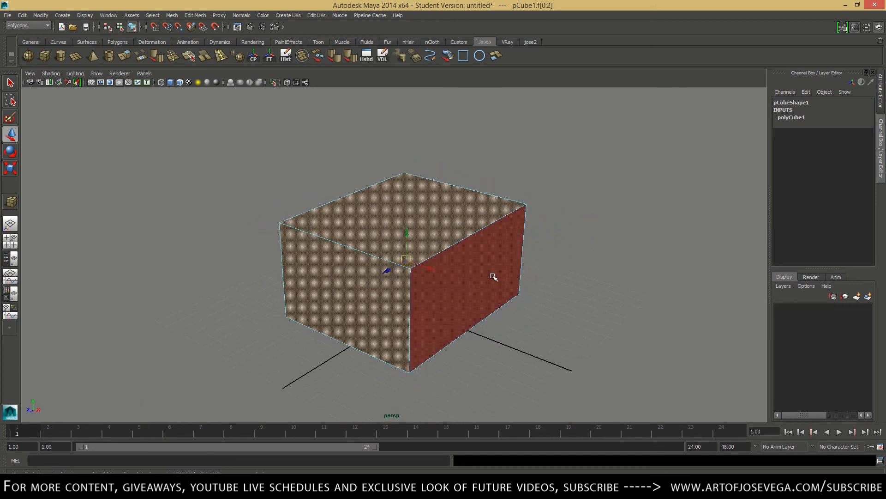
pyautogui.click(428, 207)
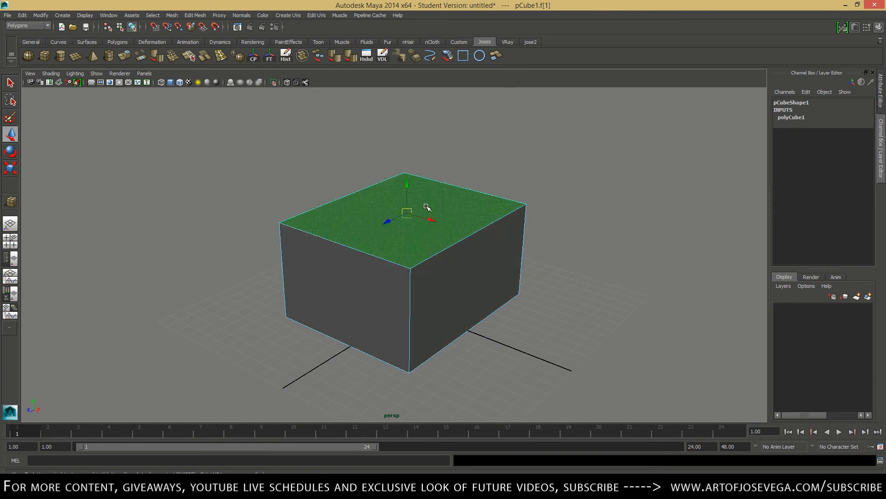
# Return the cube to Object Mode and select the whole cube.
pyautogui.rightClick(457, 230)
pyautogui.moveTo(457, 229); pyautogui.dragTo(483, 218, button='right')
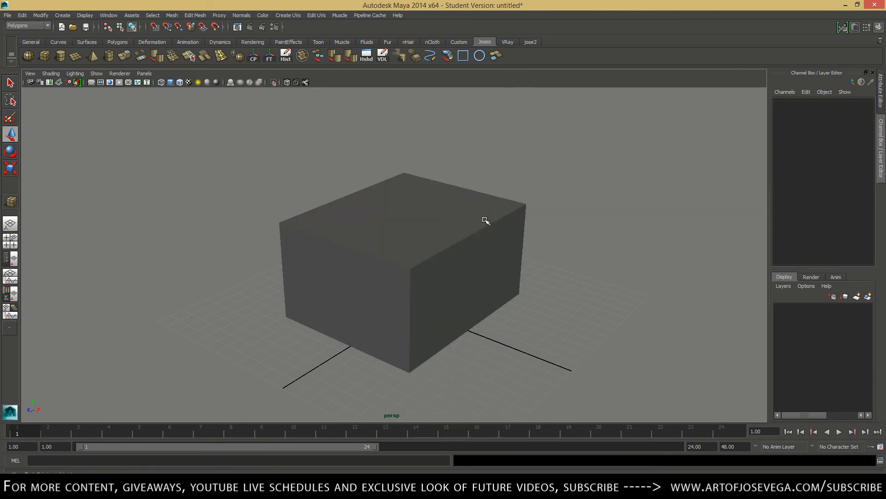
pyautogui.keyDown('alt'); pyautogui.moveTo(482, 238); pyautogui.dragTo(475, 236, button='middle'); pyautogui.keyUp('alt')
pyautogui.scroll(2, 475, 235)
pyautogui.click(429, 230)
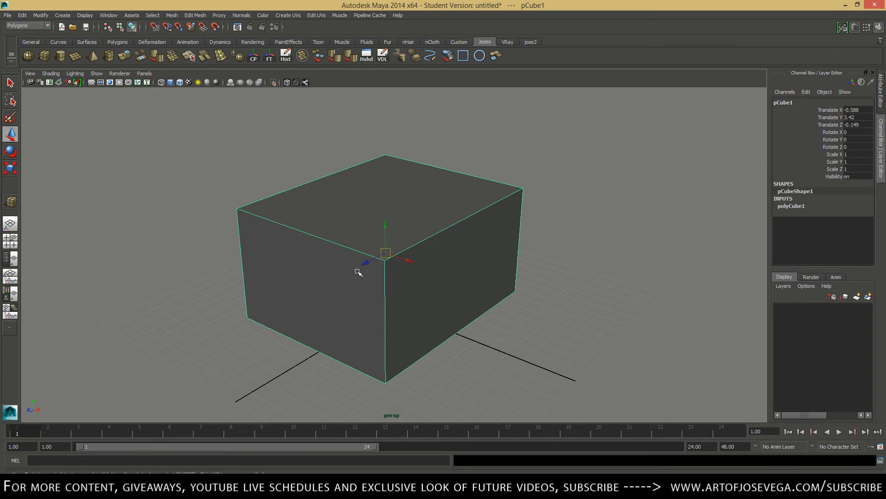
# Expand the cube's polyCube1 input attributes and set Subdivisions Width to 3.
pyautogui.keyDown('alt'); pyautogui.moveTo(538, 203); pyautogui.dragTo(325, 268); pyautogui.keyUp('alt')
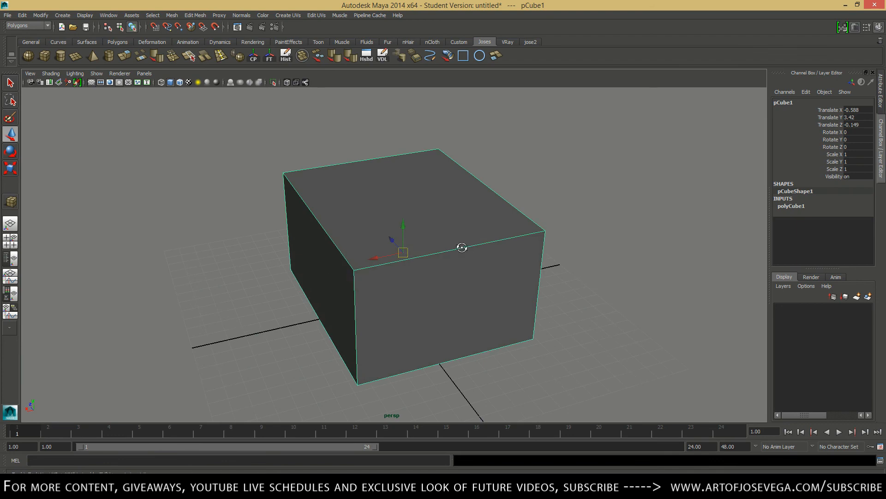
pyautogui.keyDown('alt'); pyautogui.moveTo(462, 248); pyautogui.dragTo(459, 192); pyautogui.keyUp('alt')
pyautogui.keyDown('alt'); pyautogui.moveTo(402, 165); pyautogui.dragTo(473, 199); pyautogui.keyUp('alt')
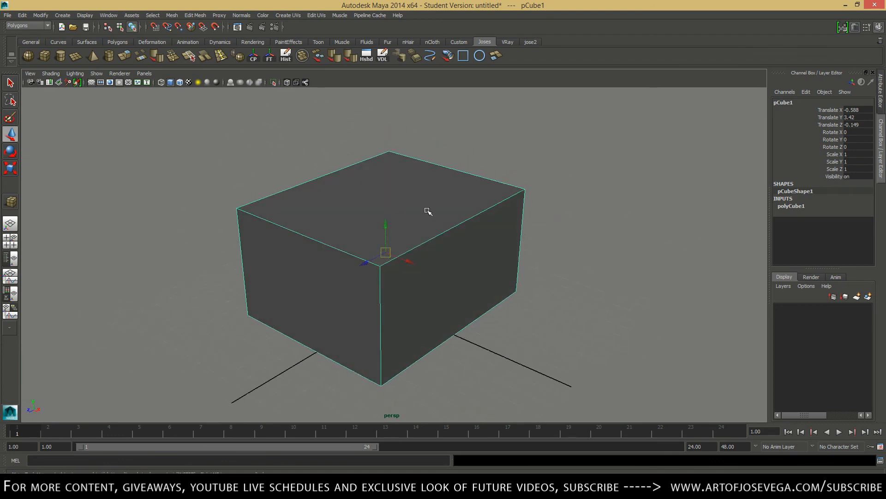
pyautogui.keyDown('alt'); pyautogui.moveTo(428, 211); pyautogui.dragTo(444, 224, button='middle'); pyautogui.keyUp('alt')
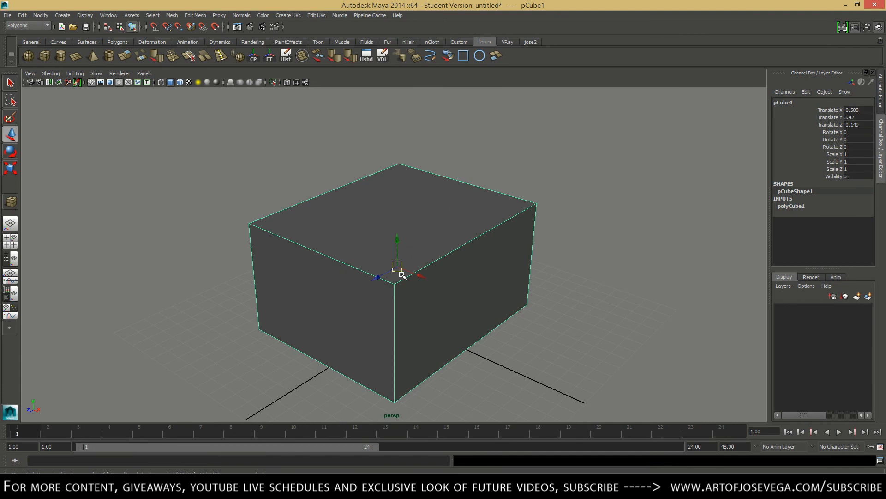
pyautogui.keyDown('alt'); pyautogui.moveTo(441, 273); pyautogui.dragTo(420, 264, button='middle'); pyautogui.keyUp('alt')
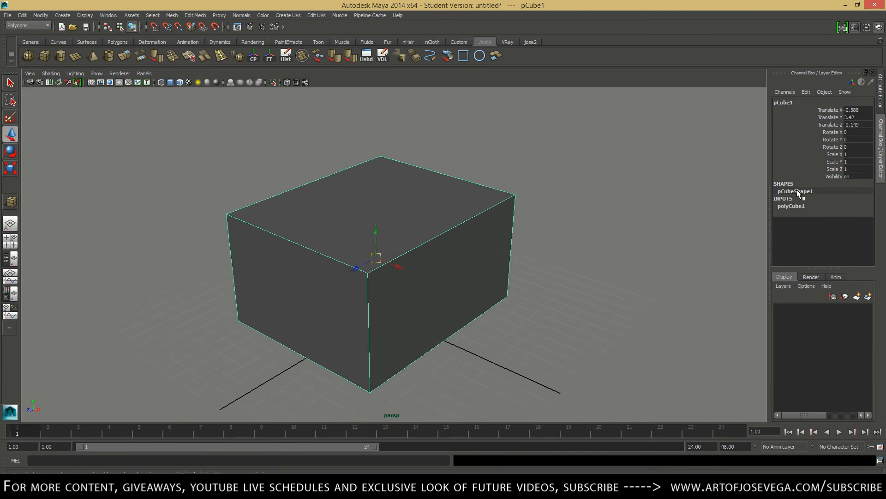
pyautogui.click(788, 206)
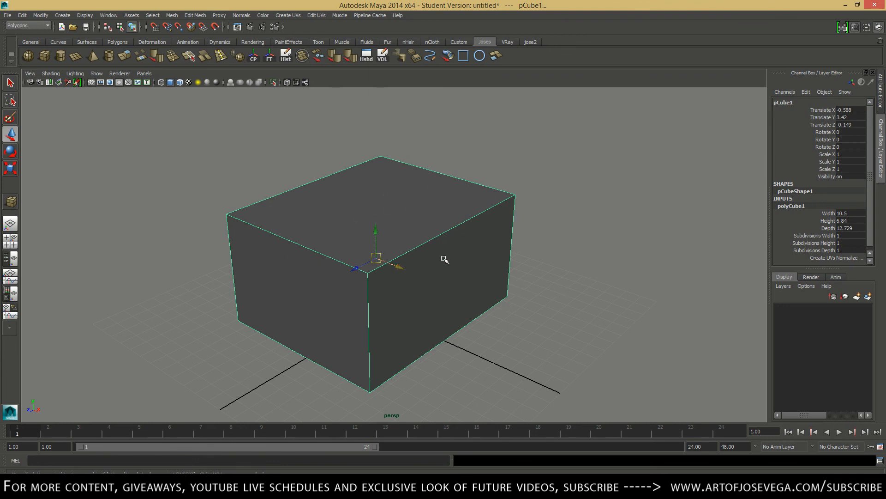
pyautogui.doubleClick(842, 236)
pyautogui.press('Return')
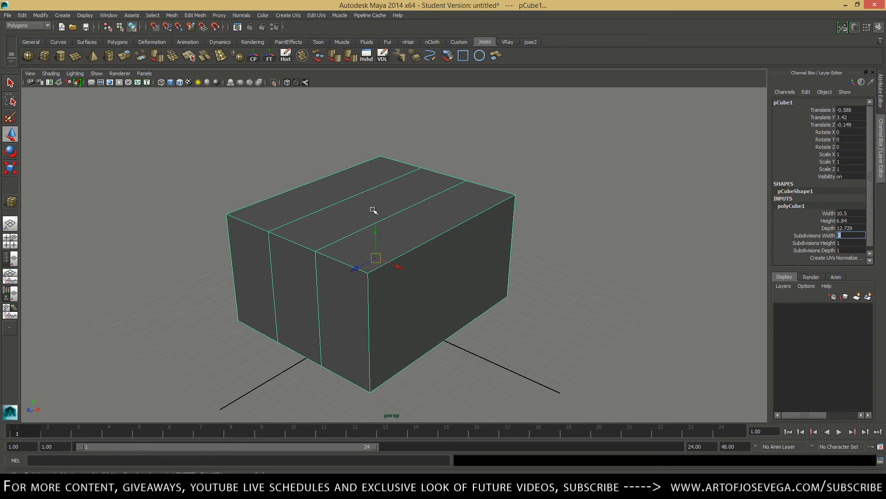
pyautogui.keyDown('alt'); pyautogui.moveTo(373, 210); pyautogui.dragTo(434, 226); pyautogui.keyUp('alt')
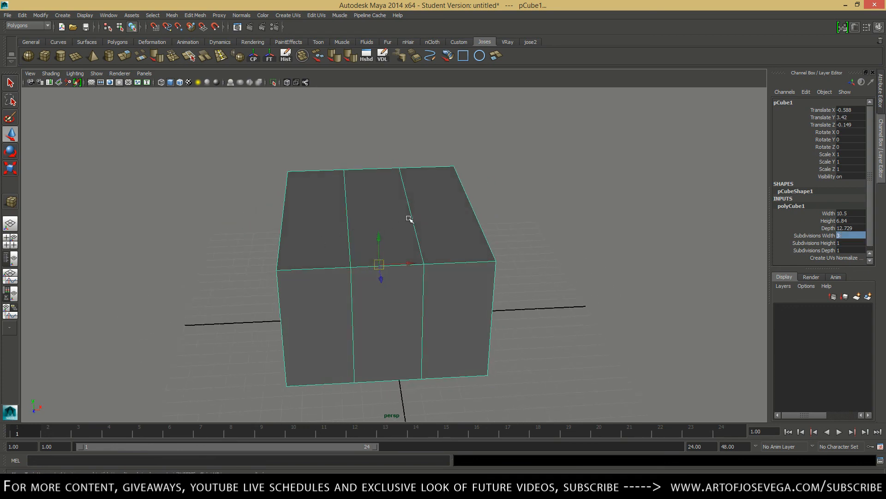
pyautogui.keyDown('alt'); pyautogui.moveTo(504, 204); pyautogui.dragTo(448, 203); pyautogui.keyUp('alt')
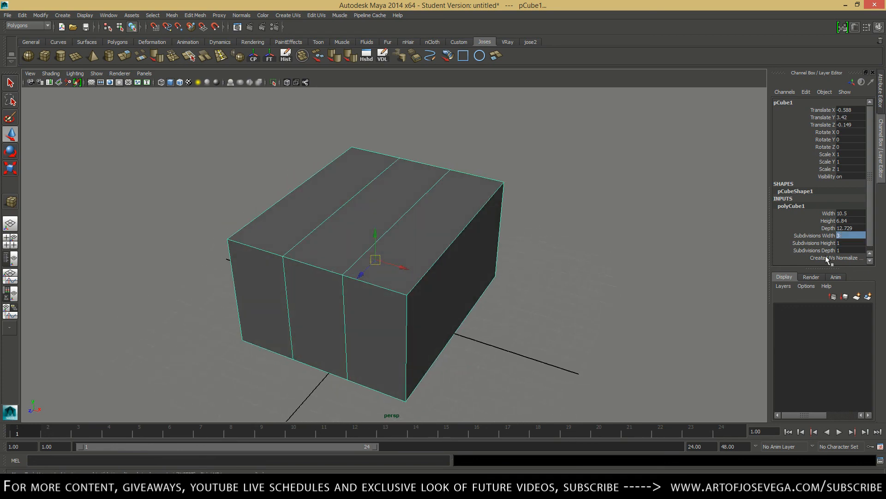
# Set the cube's Subdivisions Height to 2.
pyautogui.click(847, 250)
pyautogui.click(847, 242)
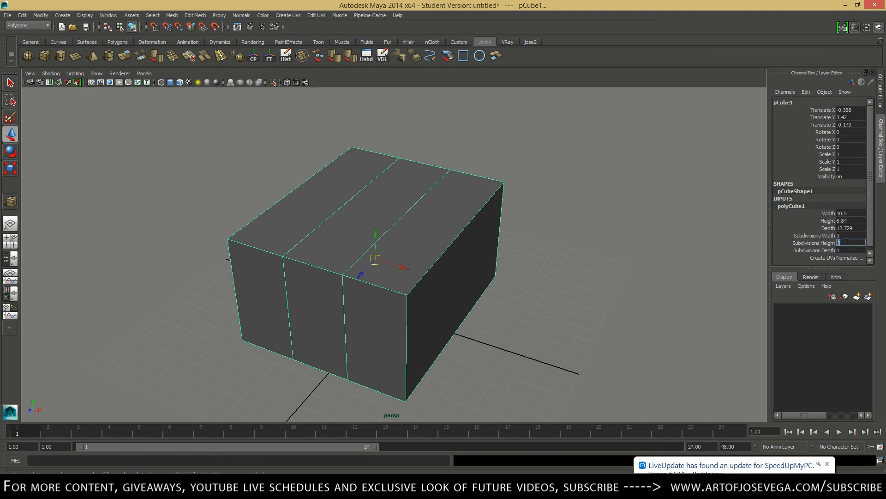
pyautogui.press('Return')
pyautogui.keyDown('alt'); pyautogui.moveTo(603, 303); pyautogui.dragTo(607, 254); pyautogui.keyUp('alt')
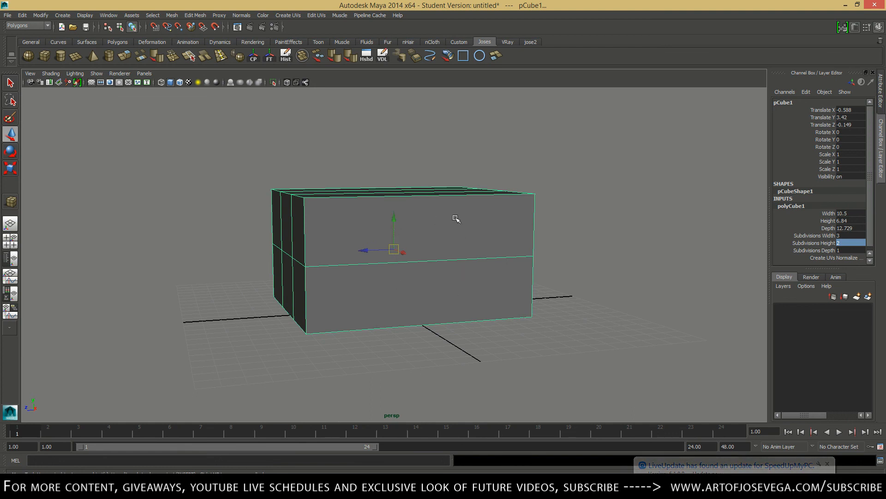
pyautogui.moveTo(448, 227)
pyautogui.keyDown('alt'); pyautogui.mouseDown()
pyautogui.moveTo(467, 250)
pyautogui.moveTo(454, 199)
pyautogui.moveTo(444, 234)
pyautogui.mouseUp(); pyautogui.keyUp('alt')
pyautogui.click(850, 250)
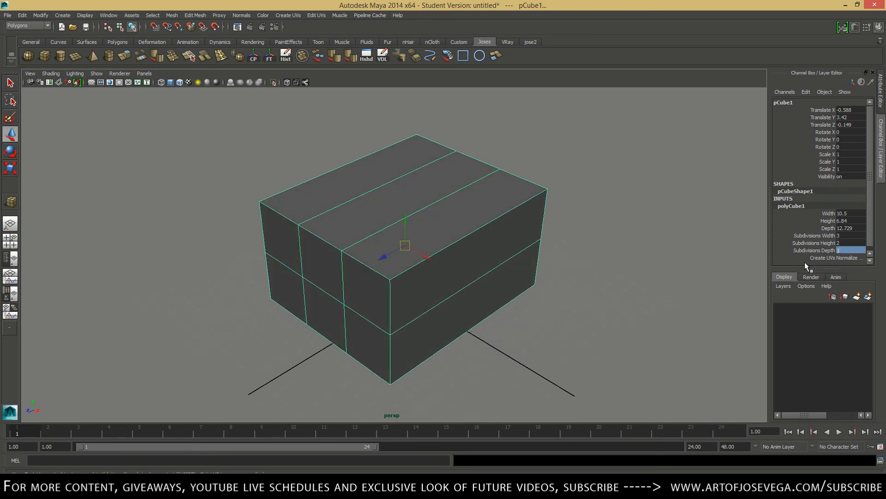
pyautogui.press('2')
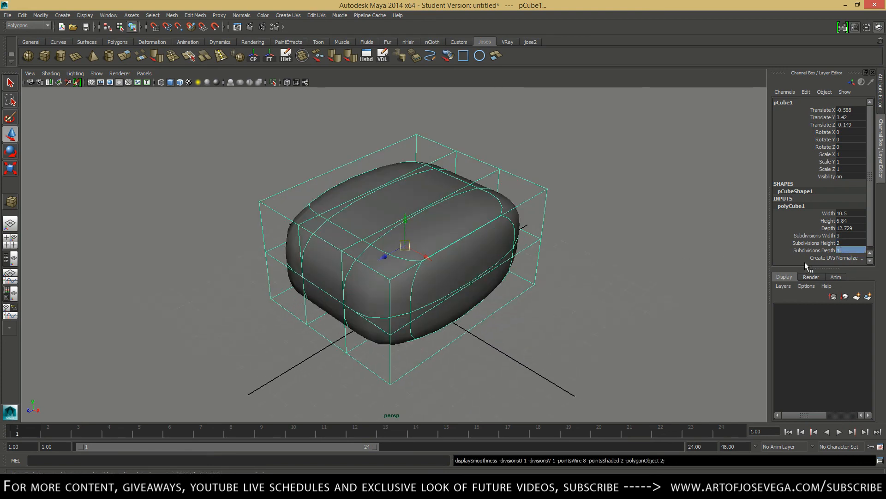
pyautogui.click(576, 302)
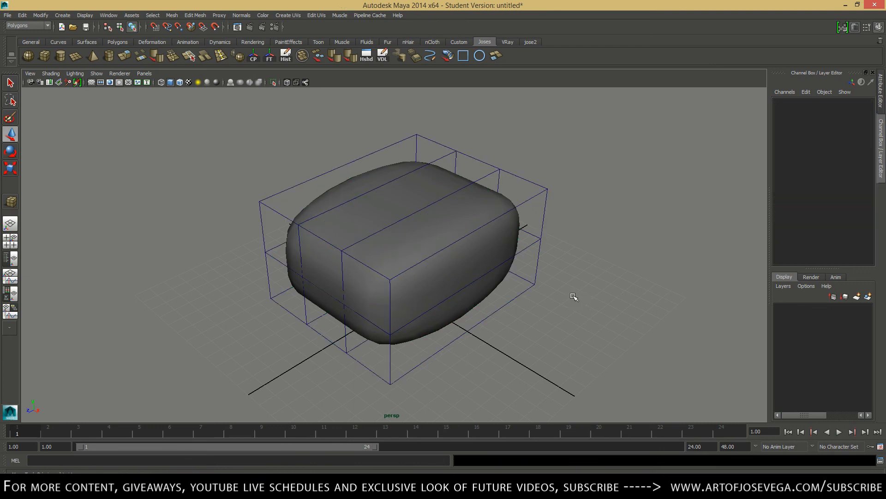
pyautogui.click(456, 234)
pyautogui.press('1')
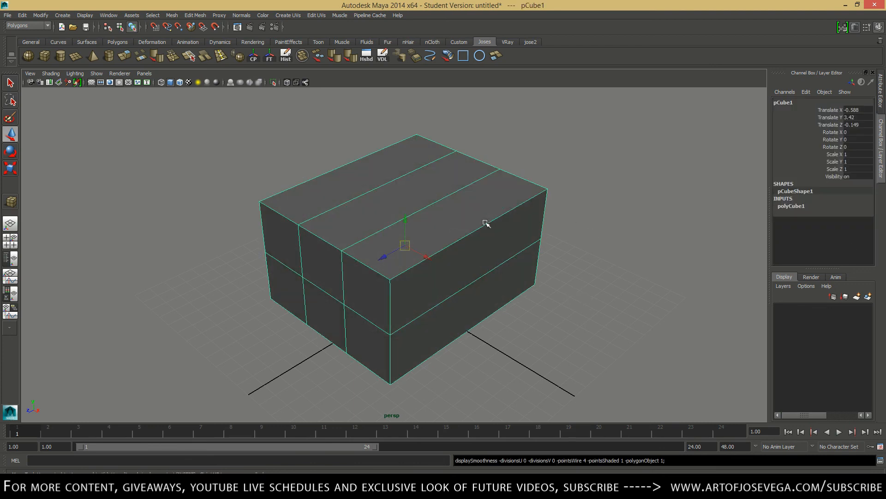
# Set Subdivisions Depth to 2 in the polyCube1 attributes, then deselect and reselect the cube to check its divisions.
pyautogui.click(794, 206)
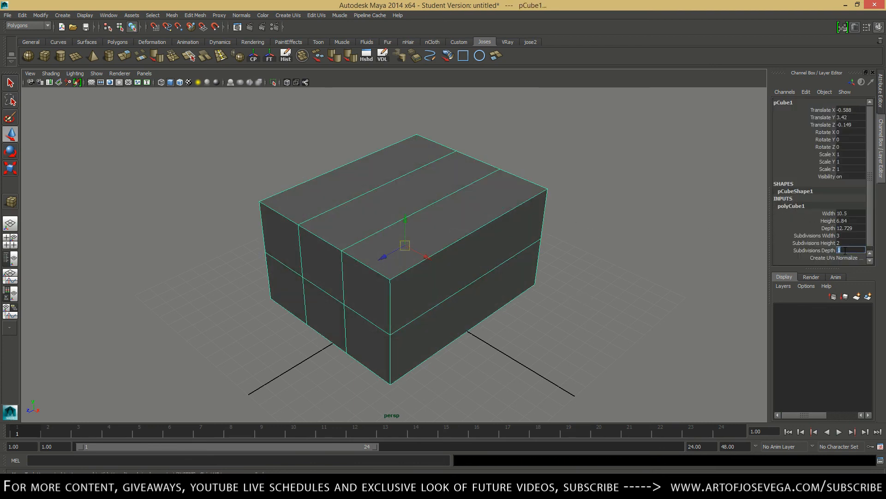
pyautogui.press('Return')
pyautogui.keyDown('alt'); pyautogui.moveTo(602, 264); pyautogui.dragTo(581, 259); pyautogui.keyUp('alt')
pyautogui.click(596, 262)
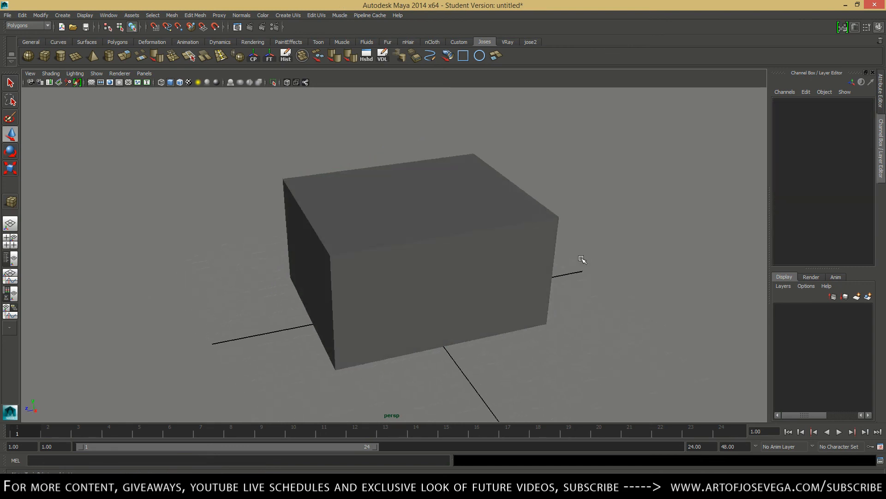
pyautogui.click(472, 248)
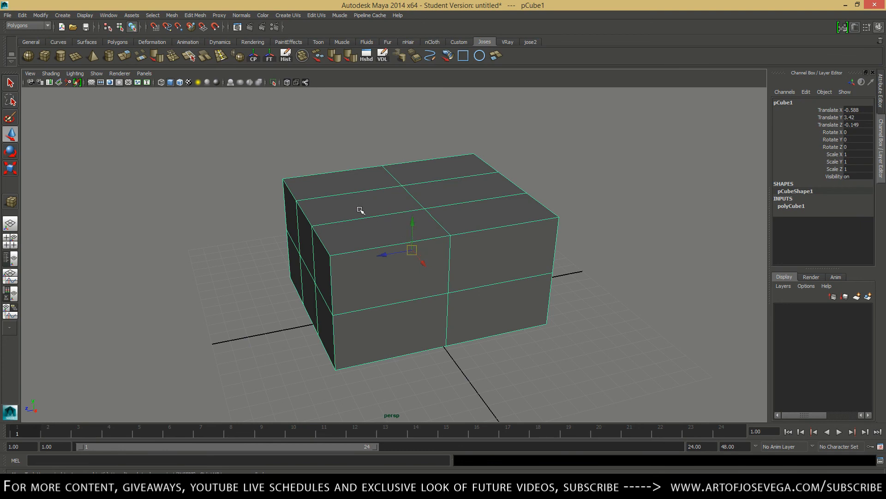
pyautogui.keyDown('alt'); pyautogui.moveTo(359, 199); pyautogui.dragTo(403, 212); pyautogui.keyUp('alt')
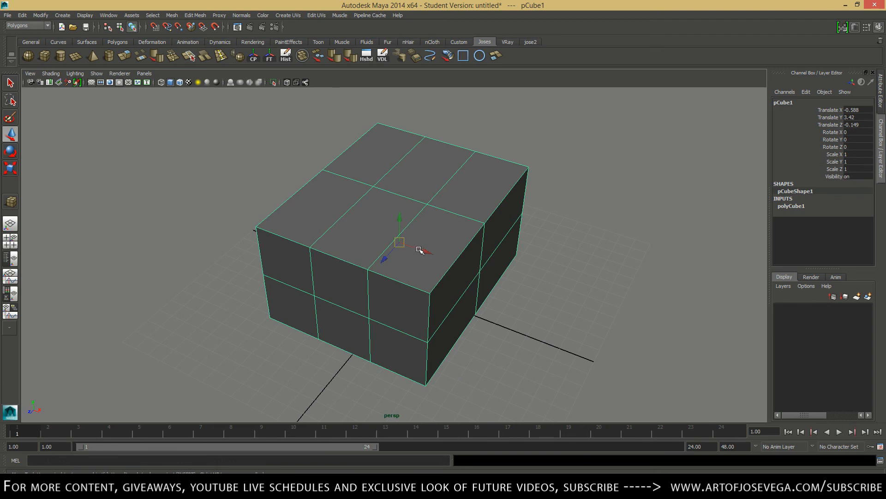
# Insert an edge loop with the Insert Edge Loop Tool around the cube, close to its positive Z end.
pyautogui.keyDown('alt'); pyautogui.moveTo(417, 251); pyautogui.dragTo(350, 252); pyautogui.keyUp('alt')
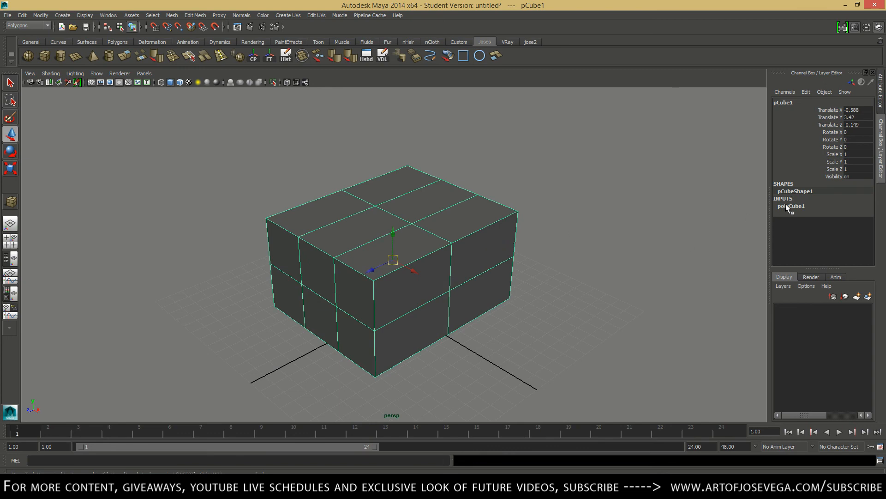
pyautogui.keyDown('alt'); pyautogui.moveTo(505, 232); pyautogui.dragTo(426, 222); pyautogui.keyUp('alt')
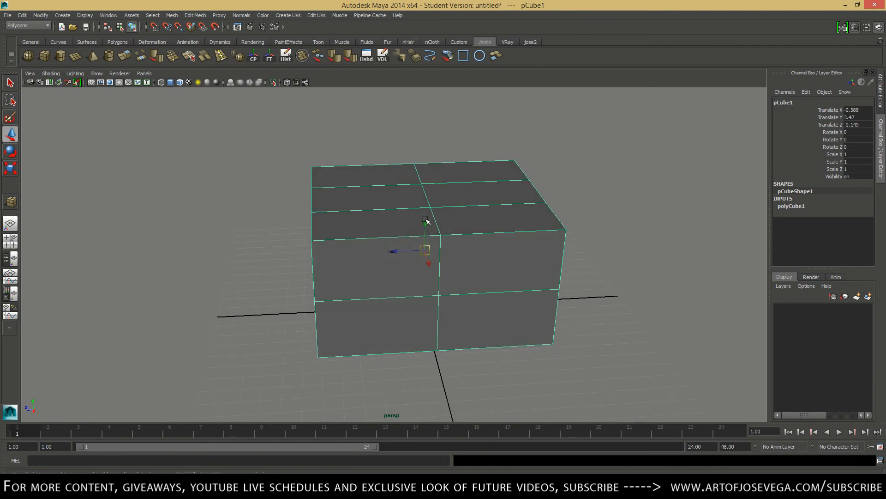
pyautogui.click(220, 56)
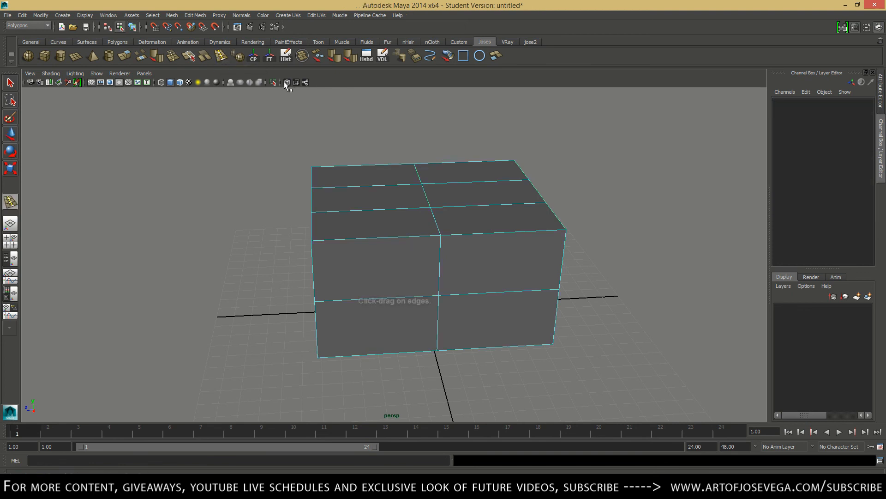
pyautogui.keyDown('alt'); pyautogui.moveTo(265, 141); pyautogui.dragTo(312, 156); pyautogui.keyUp('alt')
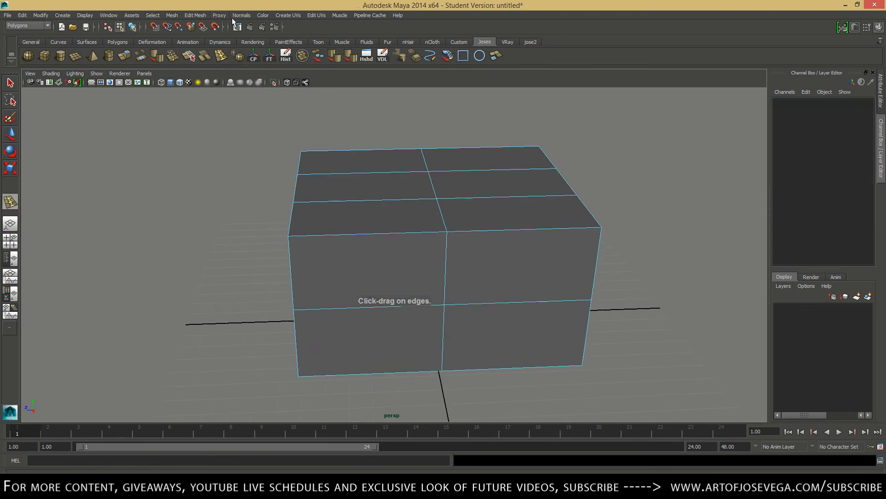
pyautogui.keyDown('alt'); pyautogui.moveTo(414, 191); pyautogui.dragTo(384, 213); pyautogui.keyUp('alt')
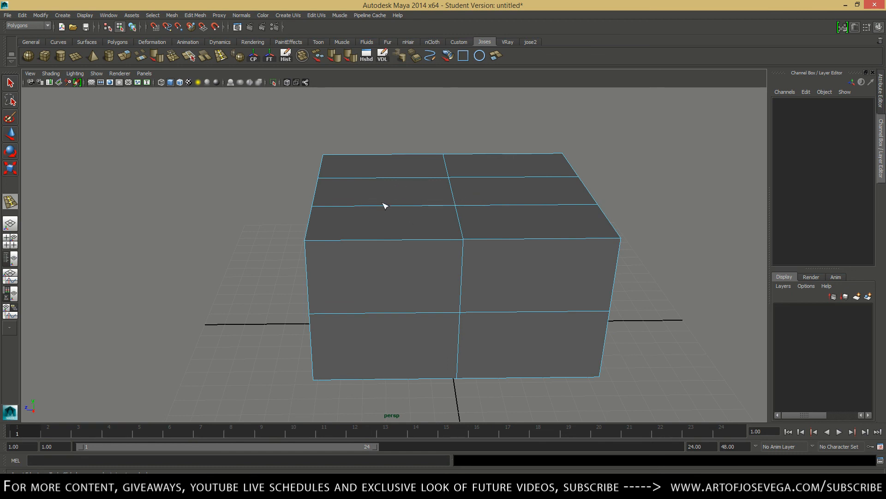
pyautogui.keyDown('alt'); pyautogui.moveTo(376, 203); pyautogui.dragTo(374, 203, button='middle'); pyautogui.keyUp('alt')
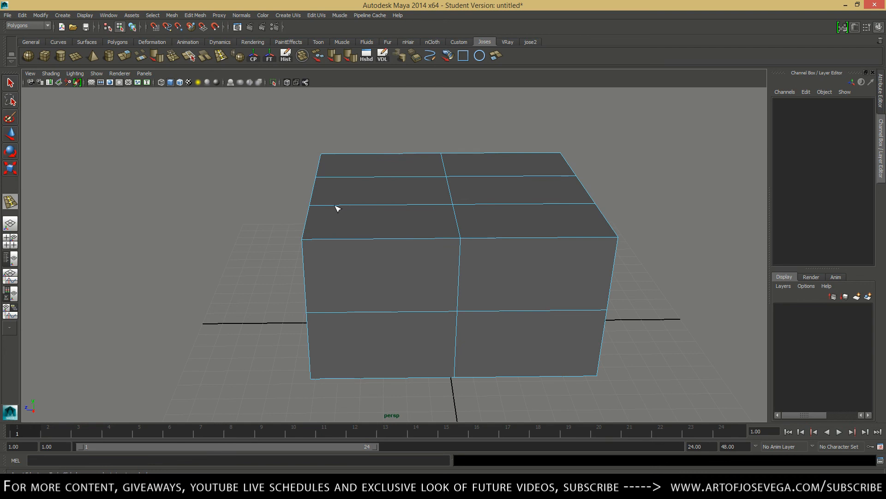
pyautogui.moveTo(335, 208)
pyautogui.mouseDown()
pyautogui.moveTo(323, 206)
pyautogui.moveTo(430, 215)
pyautogui.moveTo(328, 219)
pyautogui.mouseUp()
# Insert one edge loop beside a lengthwise division on the cube's top and another just above the horizontal division around its sides.
pyautogui.moveTo(409, 215)
pyautogui.keyDown('alt'); pyautogui.mouseDown()
pyautogui.moveTo(406, 199)
pyautogui.moveTo(403, 211)
pyautogui.mouseUp(); pyautogui.keyUp('alt')
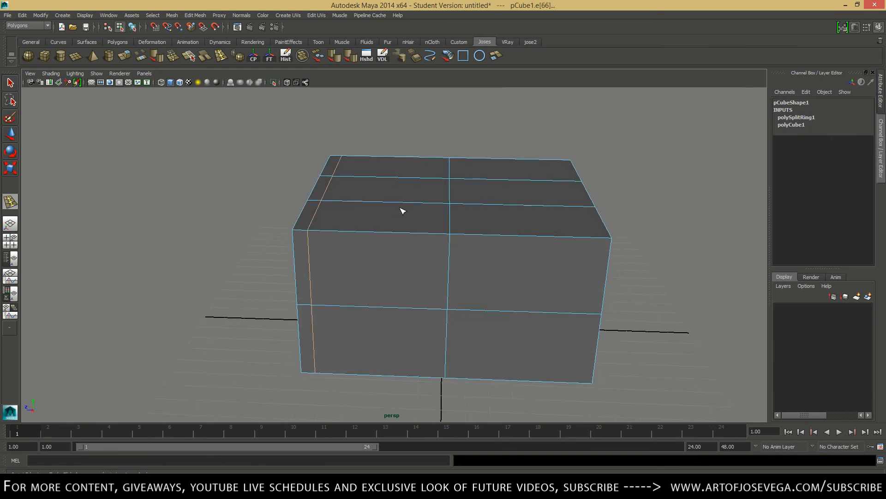
pyautogui.moveTo(451, 195)
pyautogui.keyDown('alt'); pyautogui.mouseDown()
pyautogui.moveTo(474, 190)
pyautogui.moveTo(441, 183)
pyautogui.mouseUp(); pyautogui.keyUp('alt')
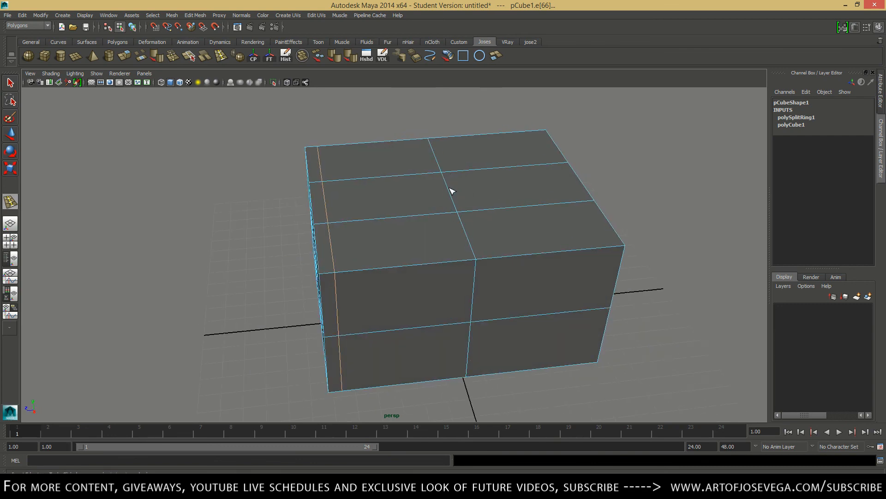
pyautogui.moveTo(450, 178); pyautogui.dragTo(448, 250)
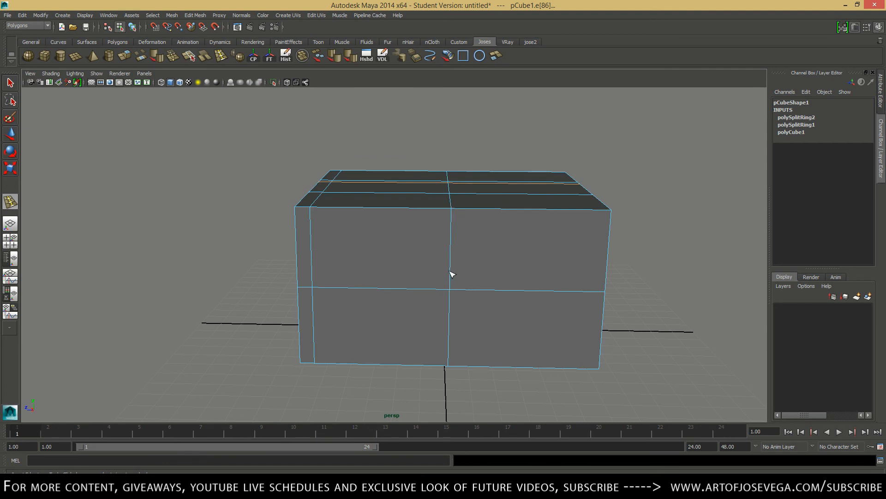
pyautogui.moveTo(453, 277)
pyautogui.keyDown('alt'); pyautogui.mouseDown()
pyautogui.moveTo(449, 269)
pyautogui.moveTo(458, 275)
pyautogui.mouseUp(); pyautogui.keyUp('alt')
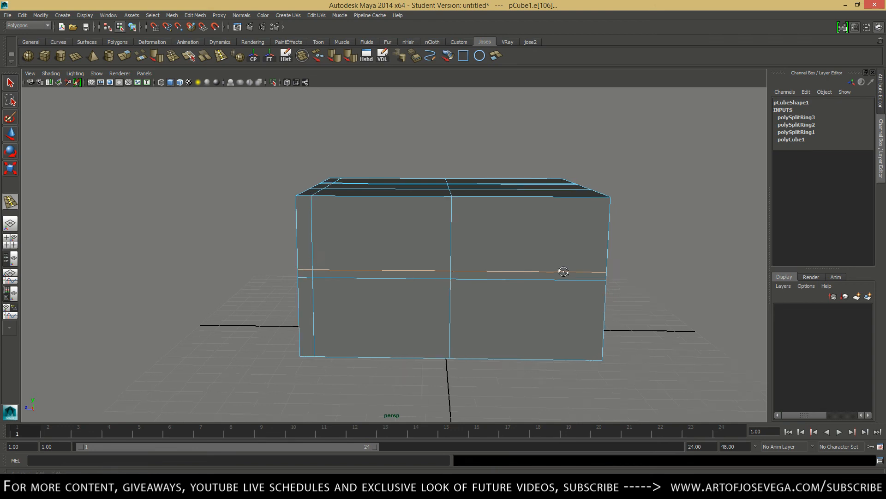
pyautogui.keyDown('alt'); pyautogui.moveTo(560, 271); pyautogui.dragTo(534, 277); pyautogui.keyUp('alt')
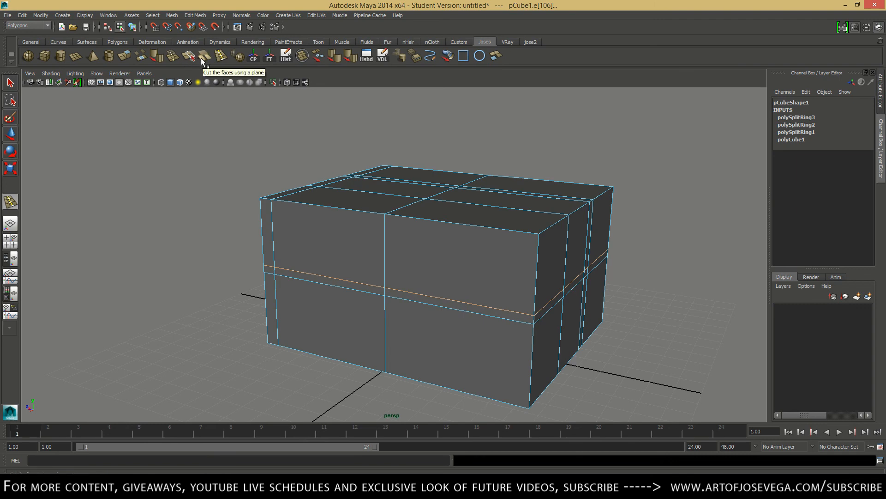
# Enlarge the side view to full size, frame the cube in it, and activate the Cut Faces Tool.
pyautogui.click(201, 57)
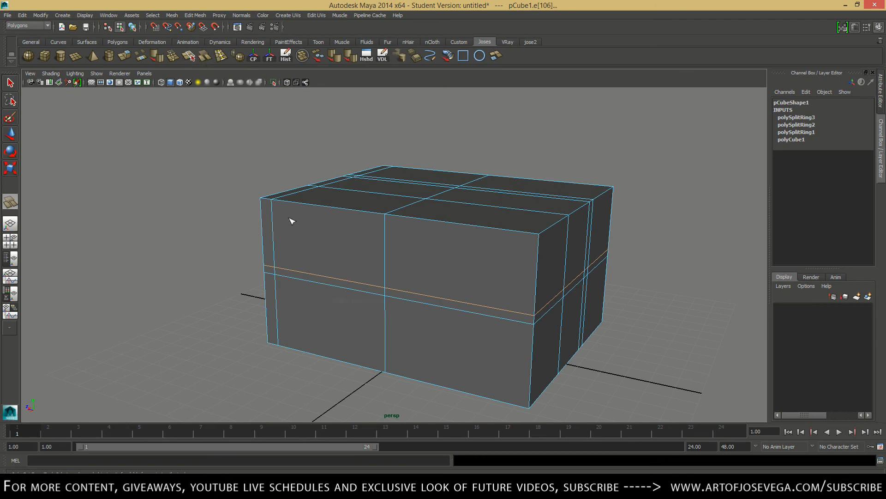
pyautogui.press('space')
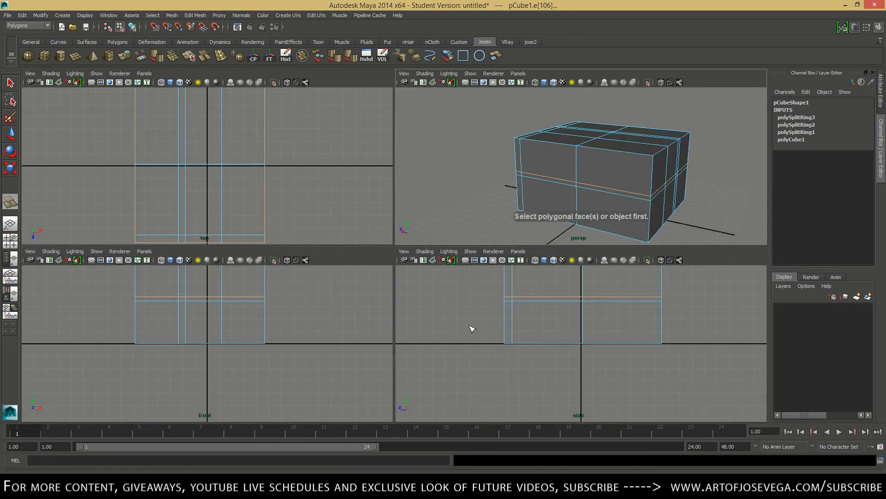
pyautogui.keyDown('alt'); pyautogui.moveTo(475, 325); pyautogui.dragTo(484, 373, button='middle'); pyautogui.keyUp('alt')
pyautogui.keyDown('alt'); pyautogui.moveTo(545, 320); pyautogui.dragTo(459, 330, button='right'); pyautogui.keyUp('alt')
pyautogui.keyDown('alt'); pyautogui.moveTo(540, 353); pyautogui.dragTo(535, 320, button='middle'); pyautogui.keyUp('alt')
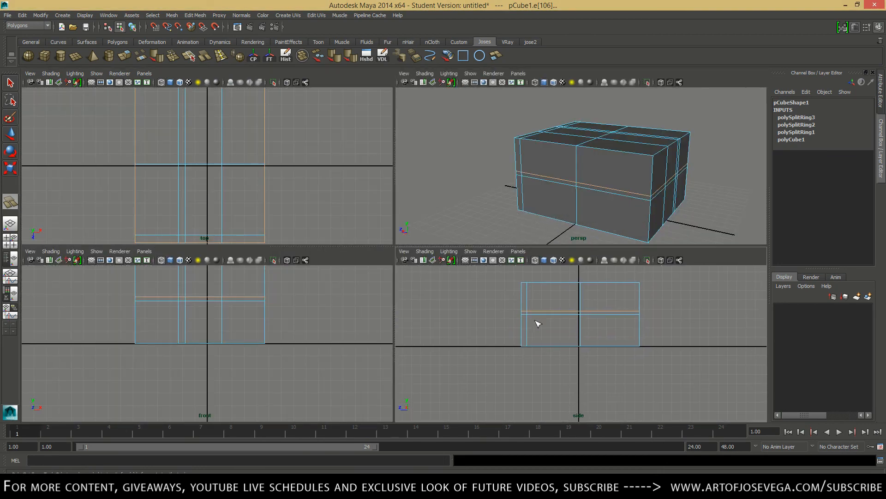
pyautogui.press('space')
pyautogui.keyDown('alt'); pyautogui.moveTo(295, 192); pyautogui.dragTo(404, 259, button='right'); pyautogui.keyUp('alt')
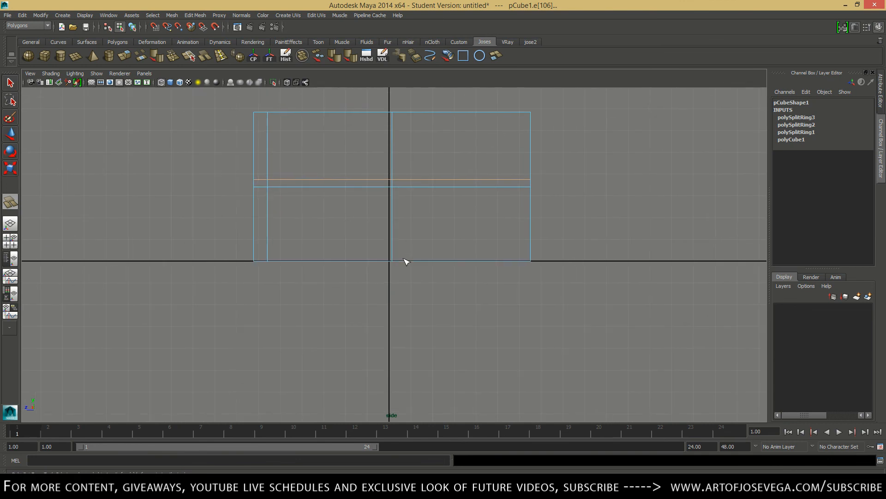
pyautogui.keyDown('alt'); pyautogui.moveTo(404, 259); pyautogui.dragTo(407, 335, button='middle'); pyautogui.keyUp('alt')
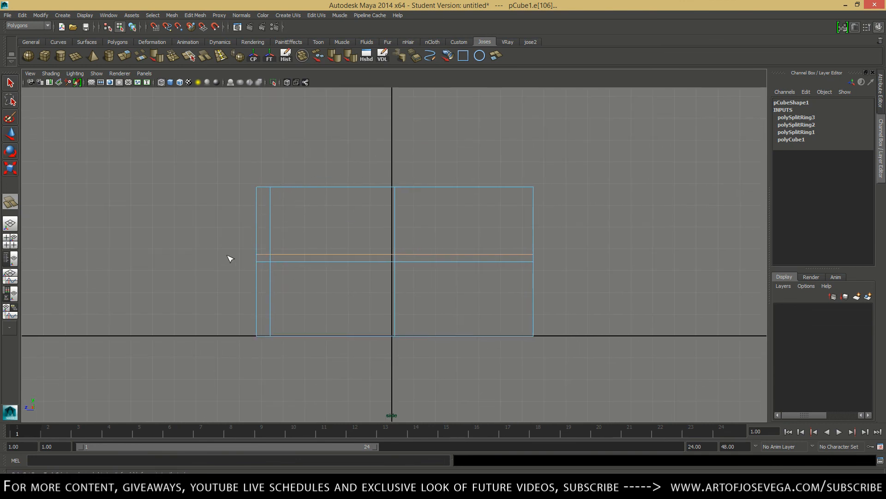
pyautogui.click(221, 55)
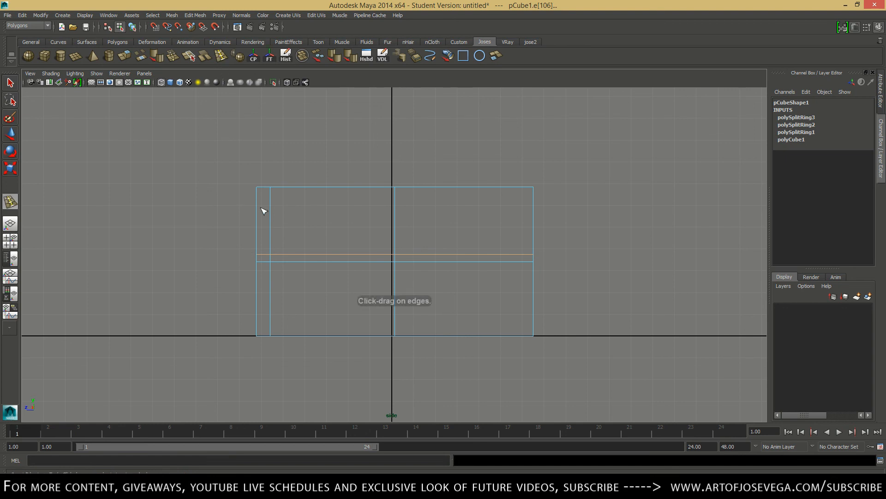
pyautogui.click(207, 57)
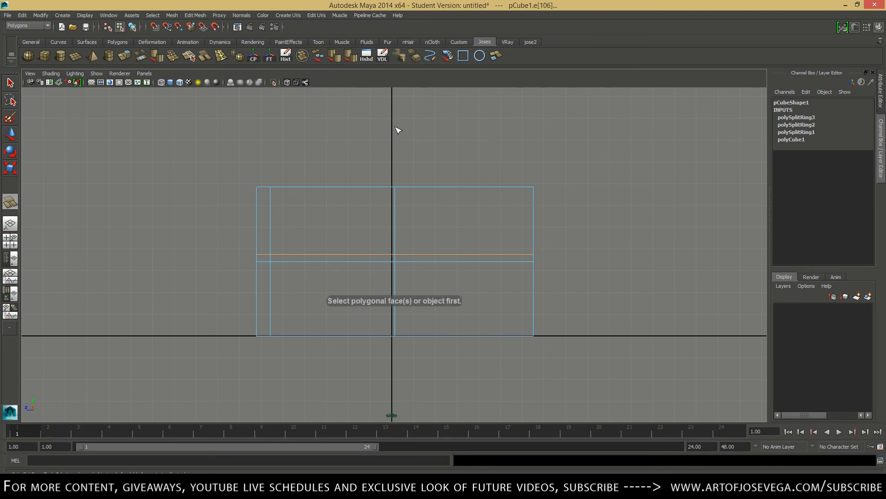
# Select the whole cube in Object Mode and cut diagonally across its upper-left corner as seen from the side with the Cut Faces Tool.
pyautogui.click(280, 191)
pyautogui.press('w')
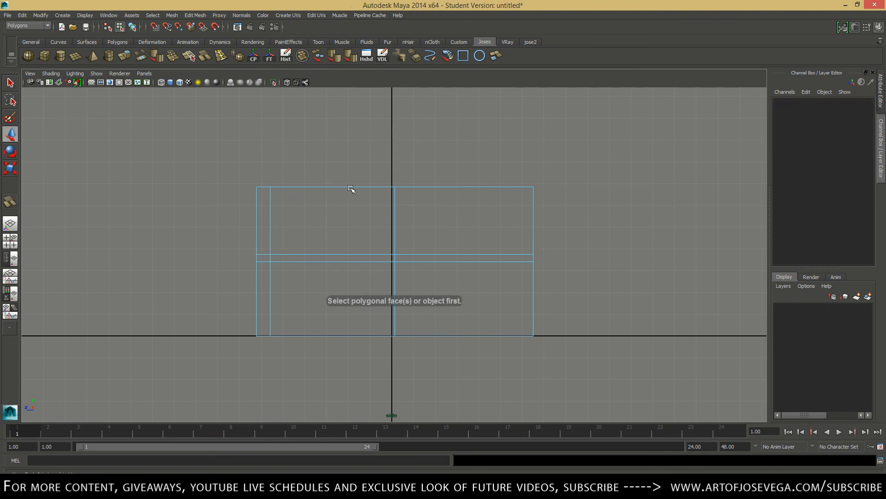
pyautogui.moveTo(350, 187); pyautogui.dragTo(378, 173, button='right')
pyautogui.click(345, 187)
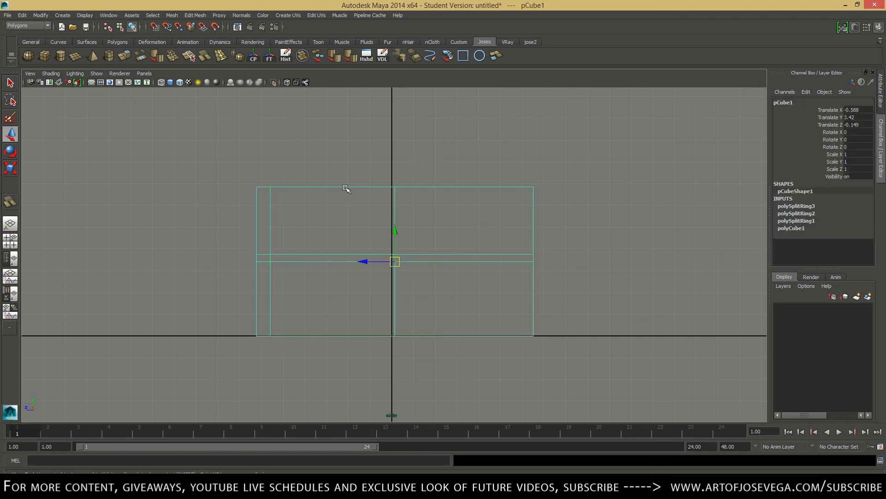
pyautogui.click(203, 55)
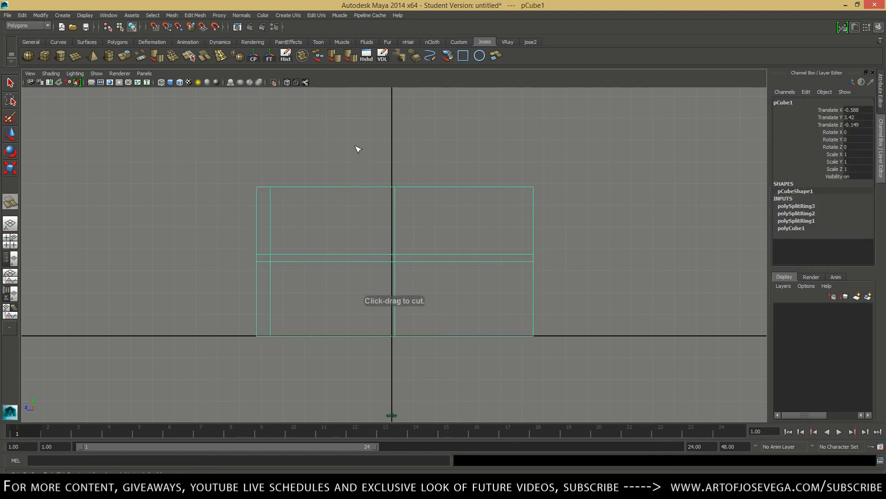
pyautogui.moveTo(237, 243); pyautogui.dragTo(214, 277)
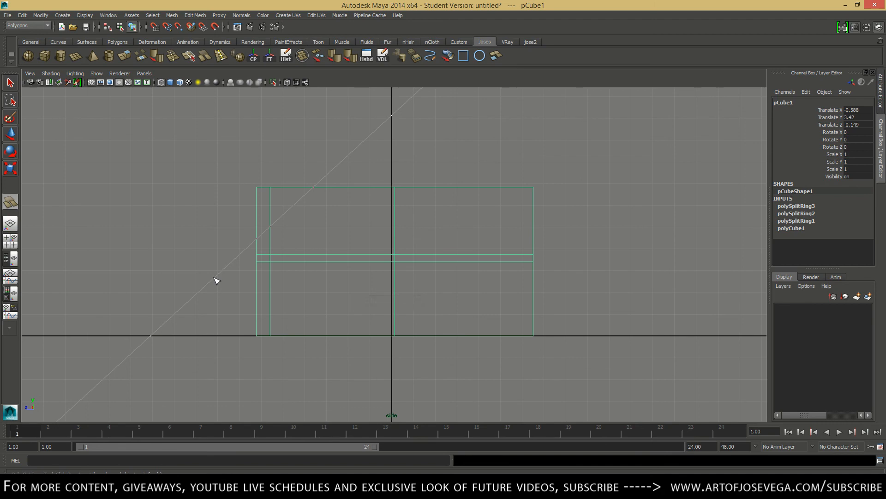
pyautogui.moveTo(214, 277); pyautogui.dragTo(215, 277)
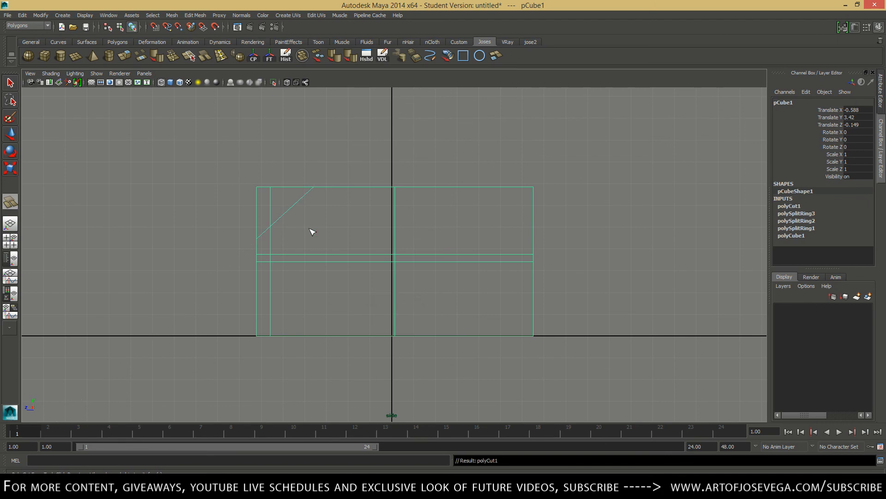
# In the perspective view, insert edge loops on both sides of the cut's top edge and one just above its diagonal.
pyautogui.press('space')
pyautogui.press('space')
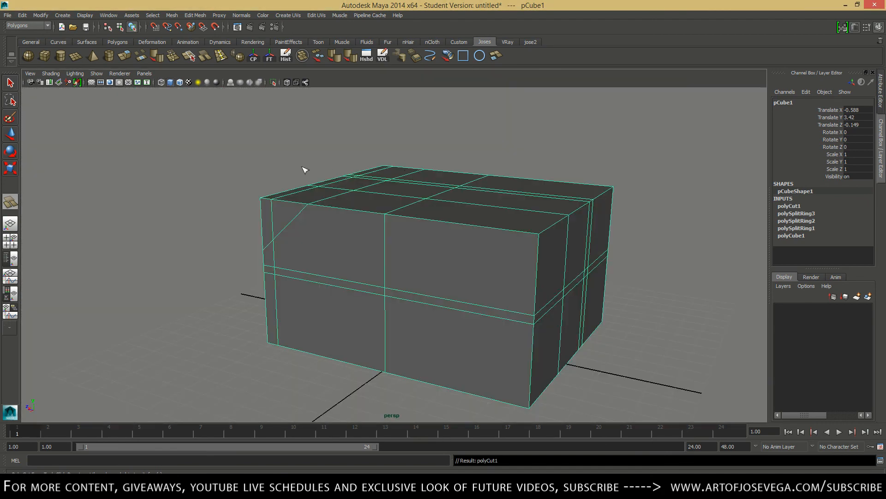
pyautogui.keyDown('alt'); pyautogui.moveTo(306, 168); pyautogui.dragTo(345, 167); pyautogui.keyUp('alt')
pyautogui.keyDown('alt'); pyautogui.moveTo(345, 168); pyautogui.dragTo(386, 230, button='right'); pyautogui.keyUp('alt')
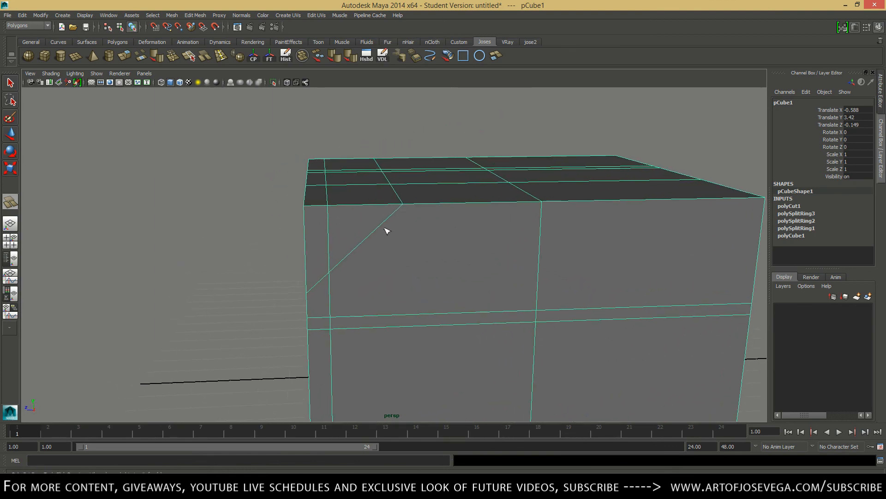
pyautogui.keyDown('alt'); pyautogui.moveTo(386, 230); pyautogui.dragTo(375, 230); pyautogui.keyUp('alt')
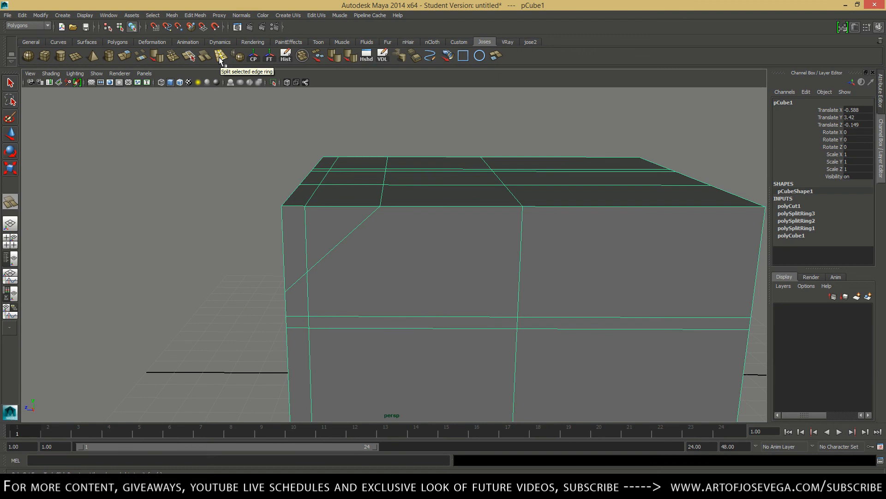
pyautogui.click(221, 56)
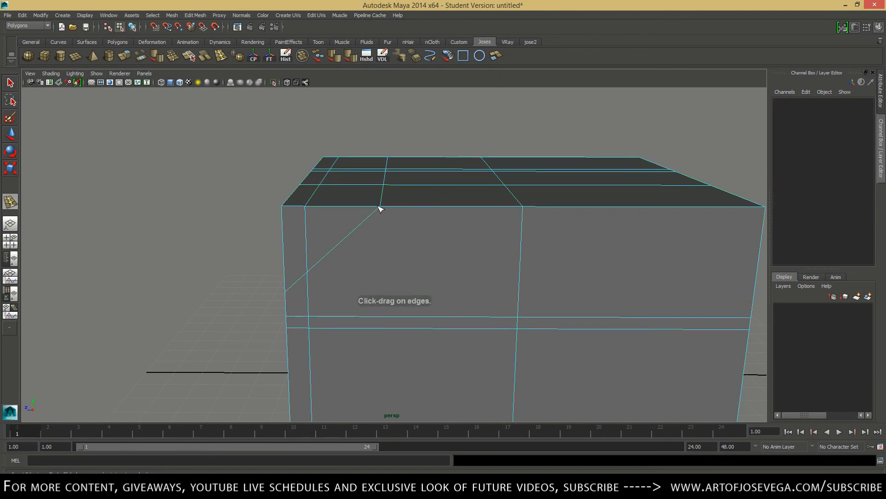
pyautogui.moveTo(386, 209); pyautogui.dragTo(384, 206)
pyautogui.moveTo(371, 206); pyautogui.dragTo(378, 207)
pyautogui.keyDown('alt'); pyautogui.moveTo(326, 200); pyautogui.dragTo(358, 212); pyautogui.keyUp('alt')
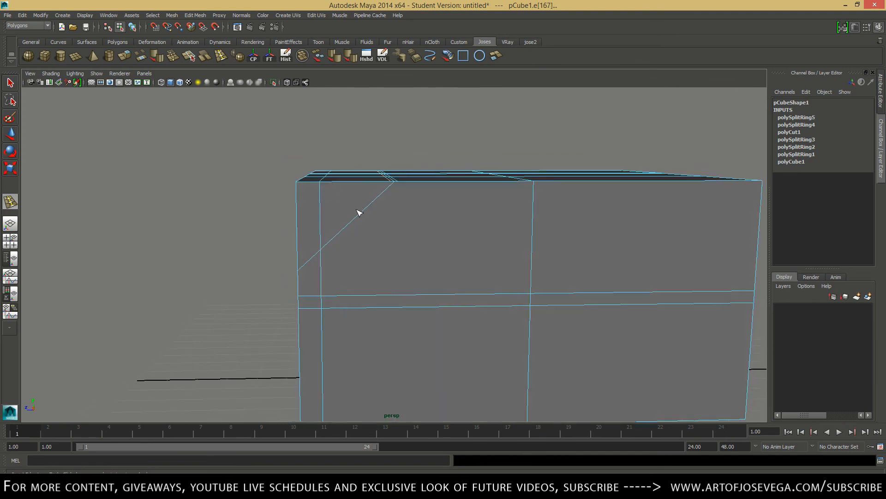
pyautogui.click(318, 240)
pyautogui.moveTo(374, 185)
pyautogui.keyDown('alt'); pyautogui.mouseDown()
pyautogui.moveTo(391, 173)
pyautogui.moveTo(416, 178)
pyautogui.moveTo(375, 190)
pyautogui.mouseUp(); pyautogui.keyUp('alt')
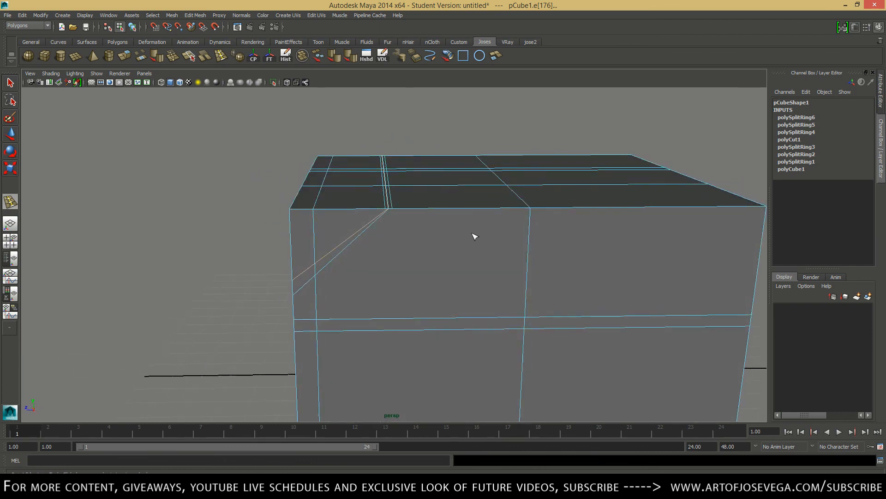
# Undo the edge loops around the diagonal cut and the cut itself.
pyautogui.hotkey('ctrl', 'z')
pyautogui.hotkey('ctrl', 'z')
pyautogui.hotkey('ctrl', 'z')
pyautogui.hotkey('ctrl', 'z')
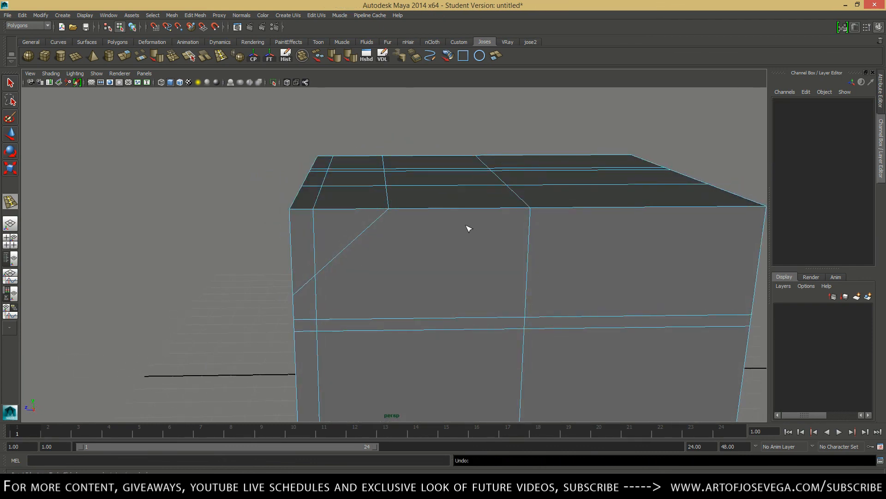
pyautogui.hotkey('ctrl', 'z')
pyautogui.hotkey('ctrl', 'z')
pyautogui.hotkey('ctrl', 'z')
pyautogui.hotkey('ctrl', 'z')
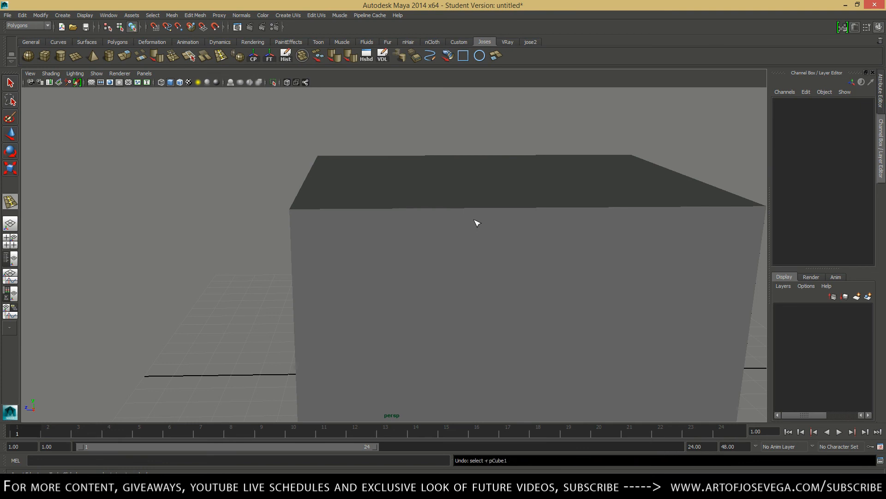
# Return to the Move Tool and select the whole cube in Object Mode.
pyautogui.press('w')
pyautogui.moveTo(467, 217); pyautogui.dragTo(497, 203, button='right')
pyautogui.keyDown('alt'); pyautogui.moveTo(545, 180); pyautogui.dragTo(463, 182, button='right'); pyautogui.keyUp('alt')
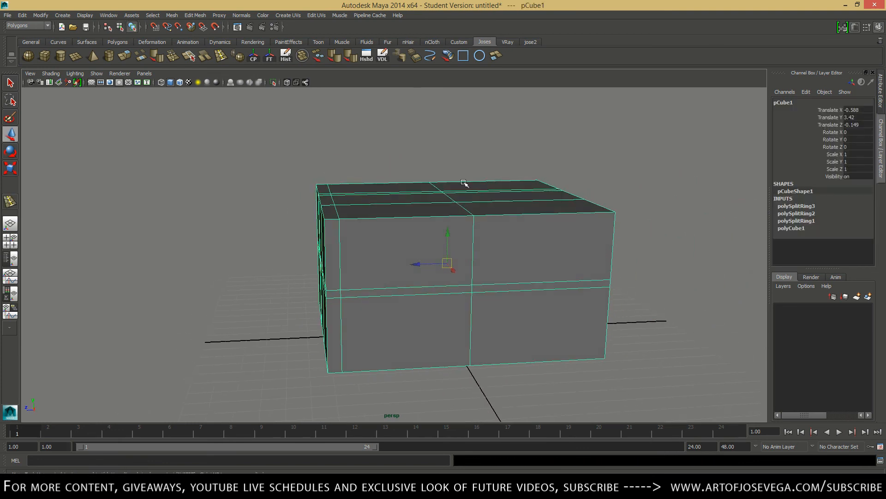
pyautogui.keyDown('alt'); pyautogui.moveTo(417, 168); pyautogui.dragTo(423, 185); pyautogui.keyUp('alt')
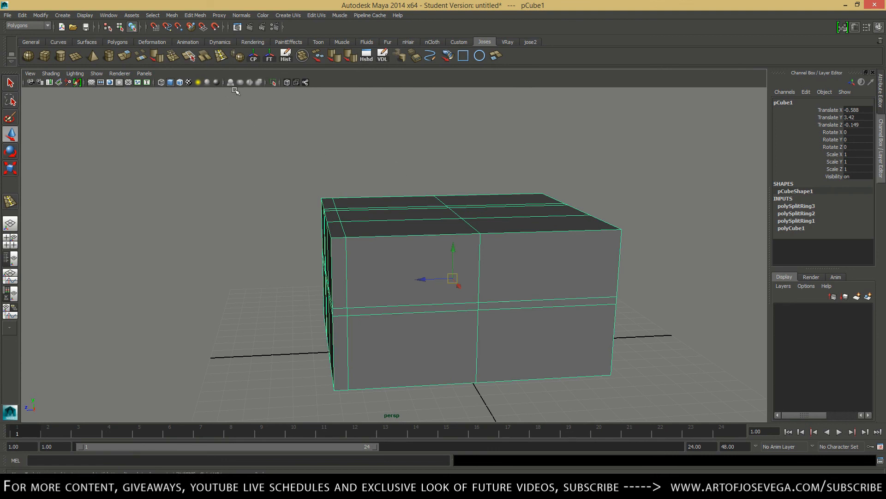
pyautogui.click(172, 15)
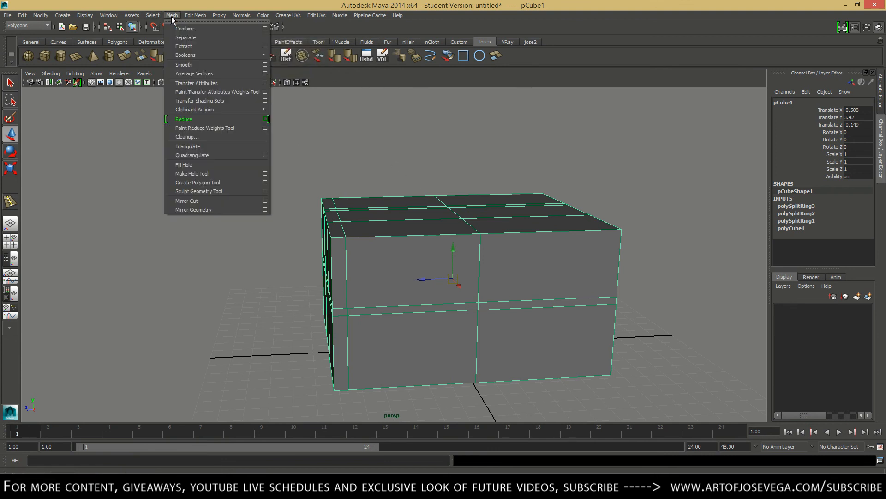
pyautogui.keyDown('alt'); pyautogui.moveTo(546, 190); pyautogui.dragTo(466, 179, button='right'); pyautogui.keyUp('alt')
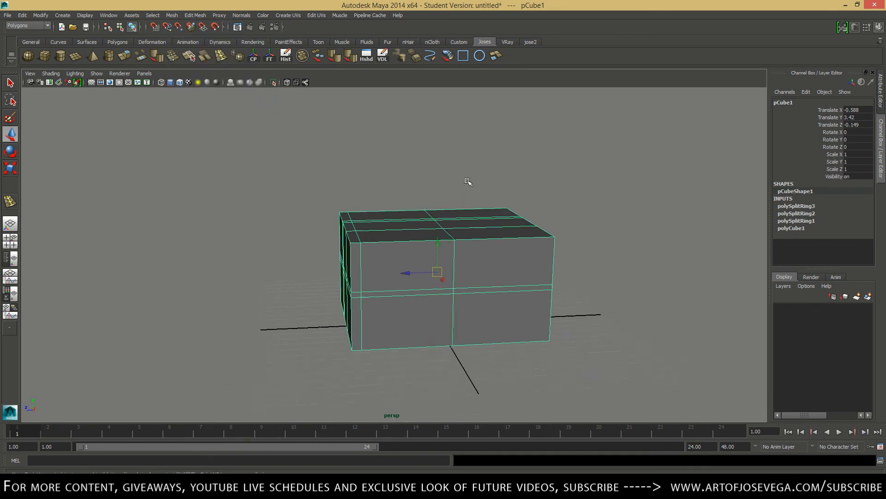
# Create a polygon sphere on the grid beside the cube and activate the Move Tool.
pyautogui.keyDown('alt'); pyautogui.moveTo(466, 179); pyautogui.dragTo(556, 210); pyautogui.keyUp('alt')
pyautogui.keyDown('alt'); pyautogui.moveTo(512, 204); pyautogui.dragTo(462, 178, button='middle'); pyautogui.keyUp('alt')
pyautogui.keyDown('alt'); pyautogui.moveTo(342, 125); pyautogui.dragTo(304, 133, button='right'); pyautogui.keyUp('alt')
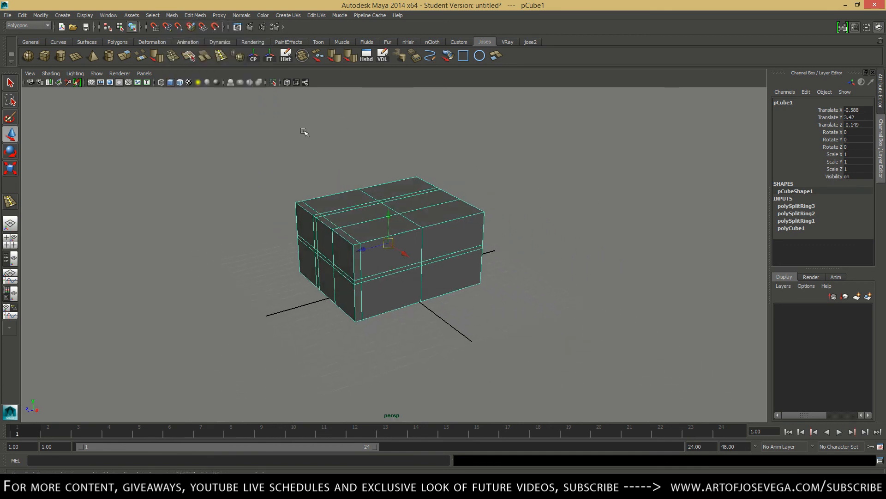
pyautogui.click(28, 55)
pyautogui.moveTo(532, 281); pyautogui.dragTo(575, 300)
pyautogui.press('w')
pyautogui.keyDown('alt'); pyautogui.moveTo(478, 271); pyautogui.dragTo(442, 241, button='middle'); pyautogui.keyUp('alt')
pyautogui.keyDown('alt'); pyautogui.moveTo(441, 242); pyautogui.dragTo(485, 246, button='right'); pyautogui.keyUp('alt')
pyautogui.keyDown('alt'); pyautogui.moveTo(485, 245); pyautogui.dragTo(417, 268, button='middle'); pyautogui.keyUp('alt')
pyautogui.keyDown('alt'); pyautogui.moveTo(363, 204); pyautogui.dragTo(377, 206); pyautogui.keyUp('alt')
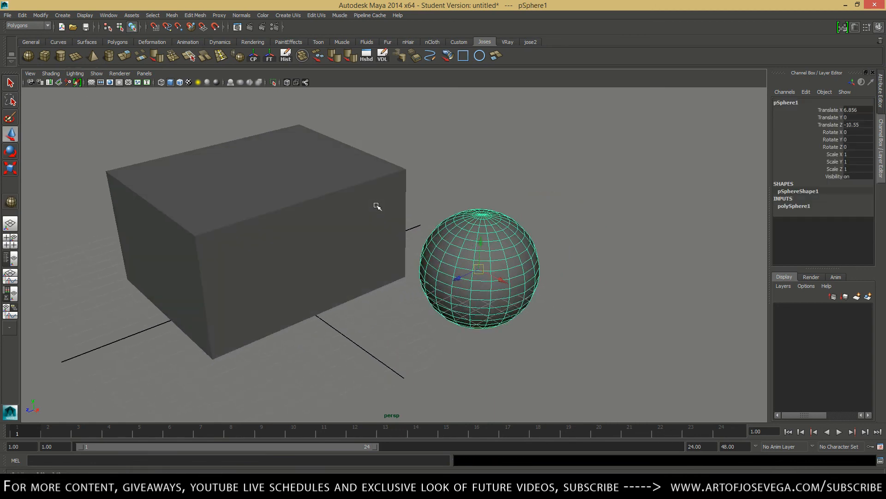
# Put the sphere into component mode, and select the cube and the sphere one at a time as separate objects.
pyautogui.click(473, 173)
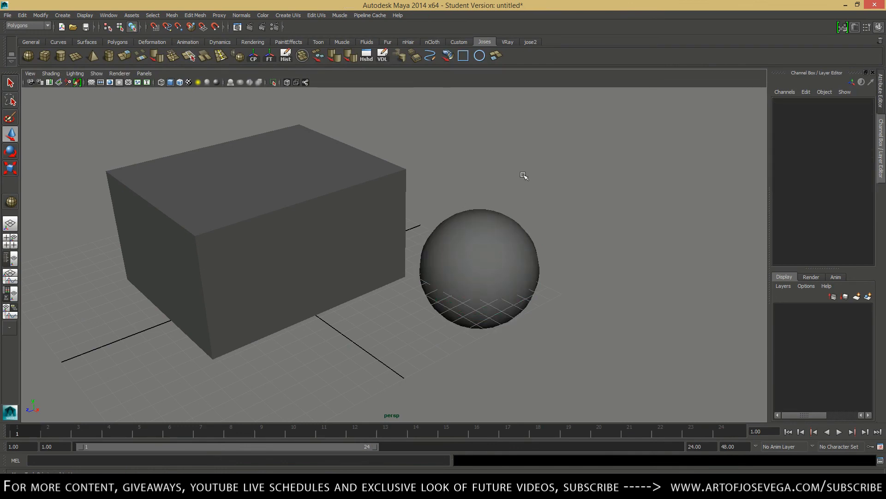
pyautogui.moveTo(524, 176); pyautogui.dragTo(302, 283)
pyautogui.click(462, 240)
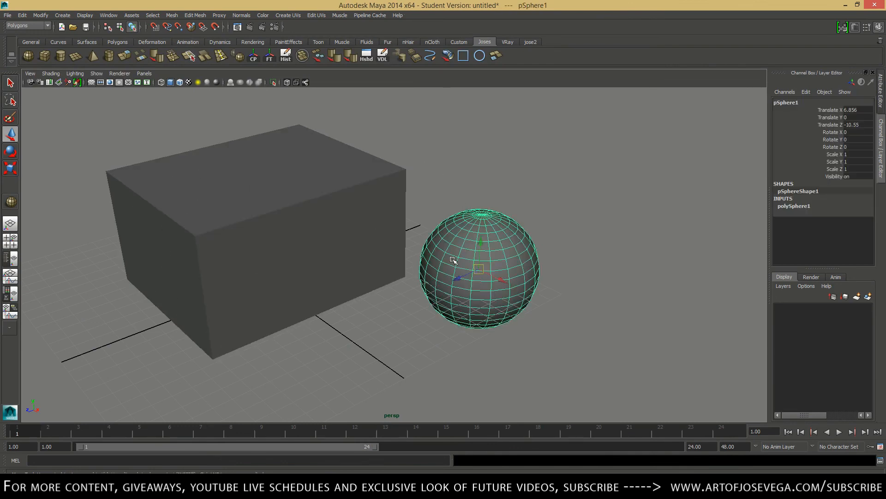
pyautogui.rightClick(461, 240)
pyautogui.moveTo(461, 240); pyautogui.dragTo(388, 182, button='right')
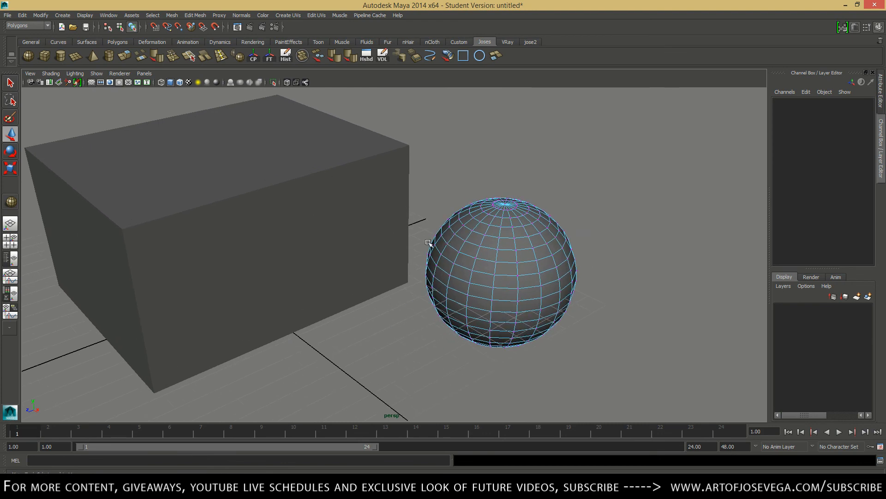
pyautogui.click(387, 202)
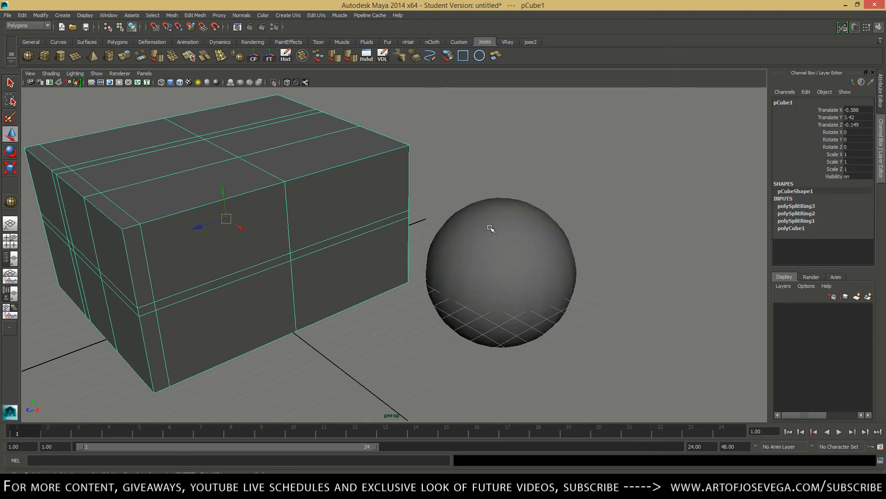
pyautogui.click(463, 237)
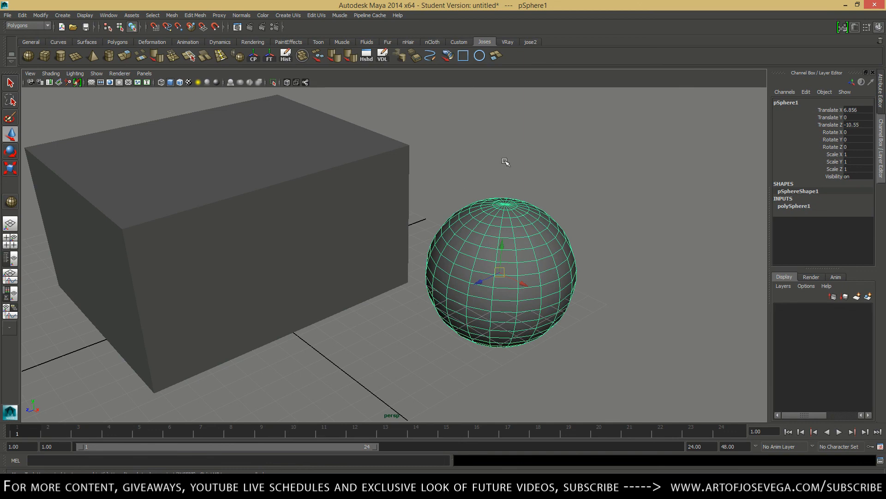
# Select both the cube and the sphere and combine them into a single mesh.
pyautogui.scroll(-1, 505, 162)
pyautogui.moveTo(508, 176); pyautogui.dragTo(355, 247)
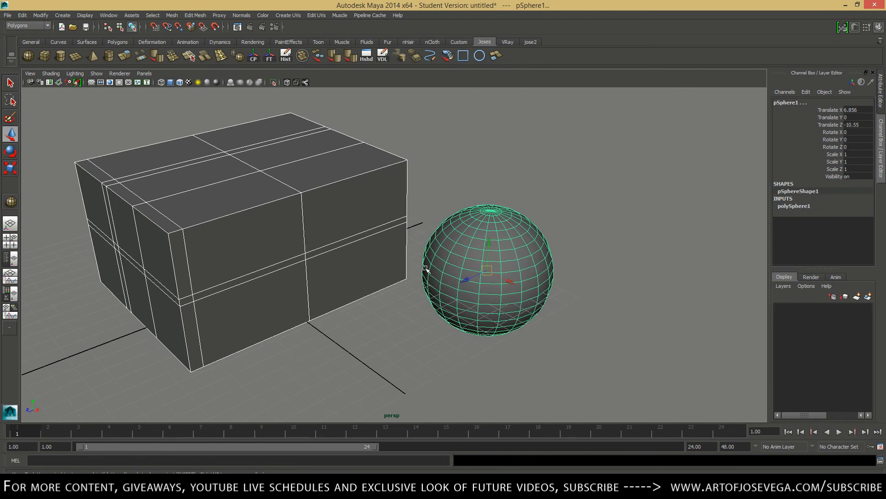
pyautogui.click(173, 15)
pyautogui.click(176, 29)
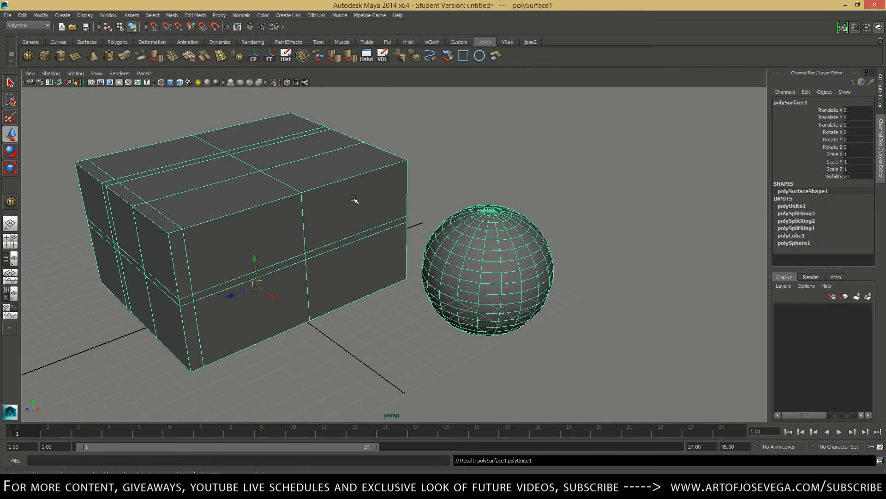
# In Vertex mode, select vertices on both the cube's corner and the nearby sphere, try moving them along Z, and undo it.
pyautogui.moveTo(381, 223); pyautogui.dragTo(477, 289, button='right')
pyautogui.keyDown('alt'); pyautogui.moveTo(477, 289); pyautogui.dragTo(418, 224); pyautogui.keyUp('alt')
pyautogui.moveTo(361, 190); pyautogui.dragTo(452, 272)
pyautogui.keyDown('alt'); pyautogui.moveTo(452, 271); pyautogui.dragTo(492, 251); pyautogui.keyUp('alt')
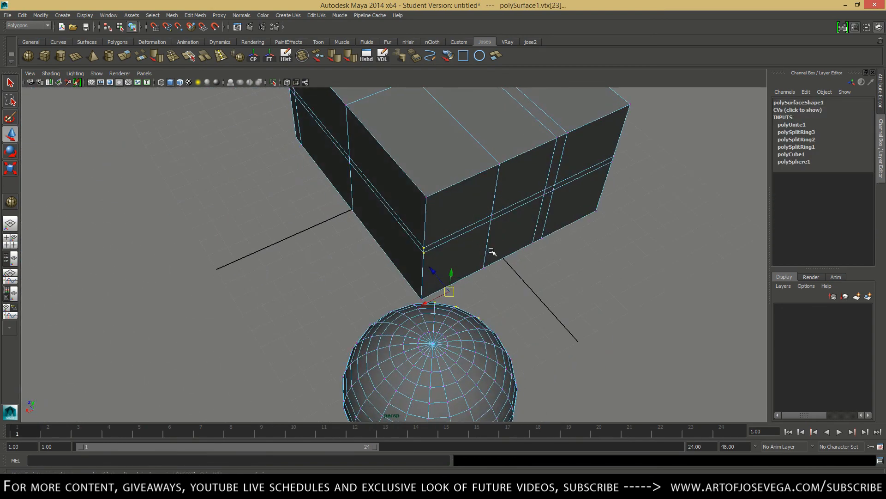
pyautogui.keyDown('alt'); pyautogui.moveTo(491, 252); pyautogui.dragTo(411, 231, button='middle'); pyautogui.keyUp('alt')
pyautogui.moveTo(361, 250); pyautogui.dragTo(467, 278)
pyautogui.hotkey('ctrl', 'z')
pyautogui.hotkey('ctrl', 'z')
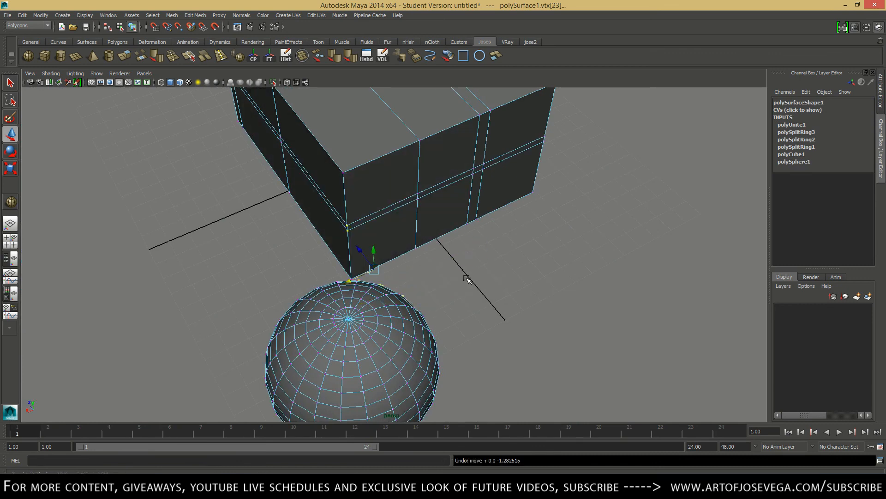
# Return the combined mesh to Object Mode and separate it into individual objects.
pyautogui.keyDown('alt'); pyautogui.moveTo(490, 274); pyautogui.dragTo(307, 295, button='right'); pyautogui.keyUp('alt')
pyautogui.keyDown('alt'); pyautogui.moveTo(307, 295); pyautogui.dragTo(413, 272); pyautogui.keyUp('alt')
pyautogui.moveTo(438, 259); pyautogui.dragTo(462, 245, button='right')
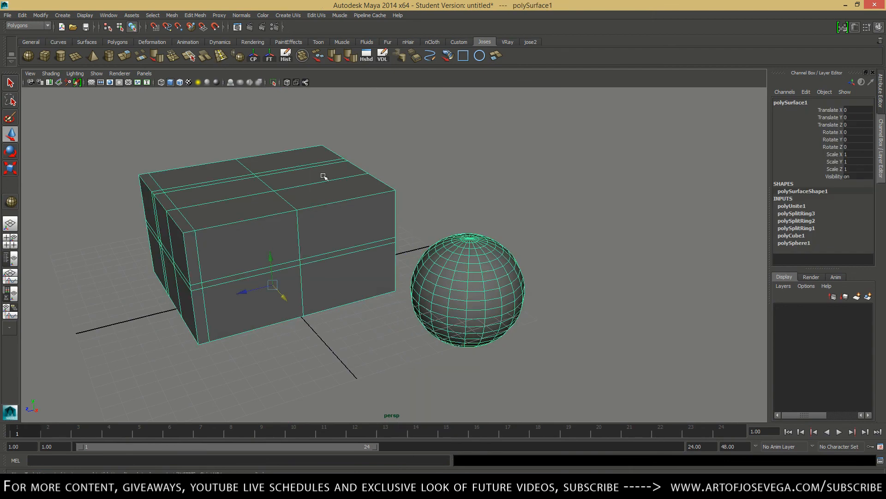
pyautogui.click(178, 16)
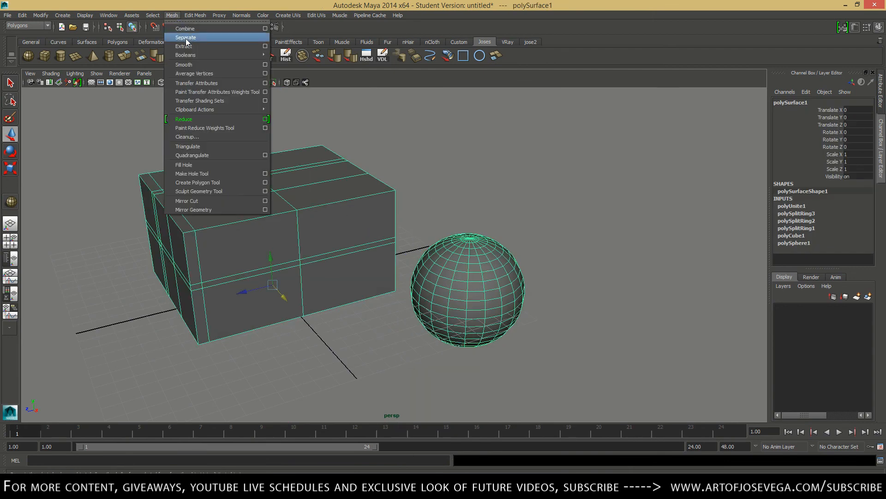
pyautogui.click(186, 37)
# Select the cube and sphere alternately to check that they are separate objects, and clear the selection.
pyautogui.click(350, 249)
pyautogui.click(492, 273)
pyautogui.click(364, 262)
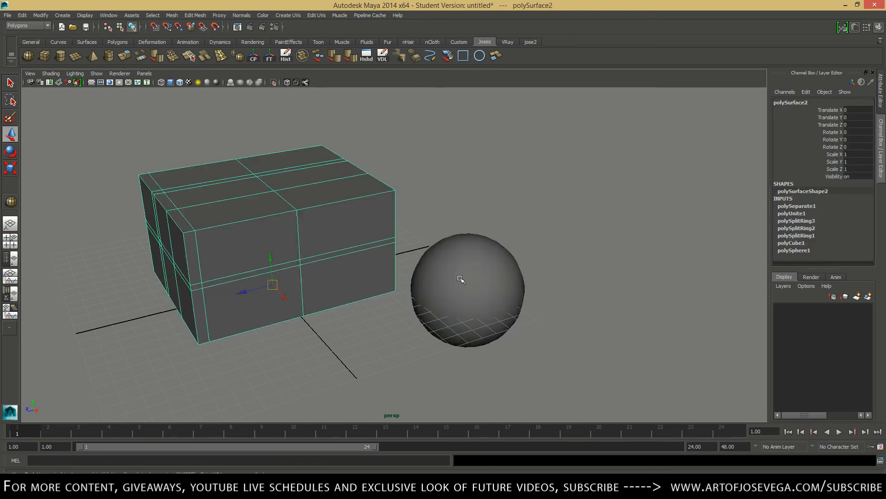
pyautogui.click(463, 281)
pyautogui.click(373, 270)
pyautogui.click(515, 205)
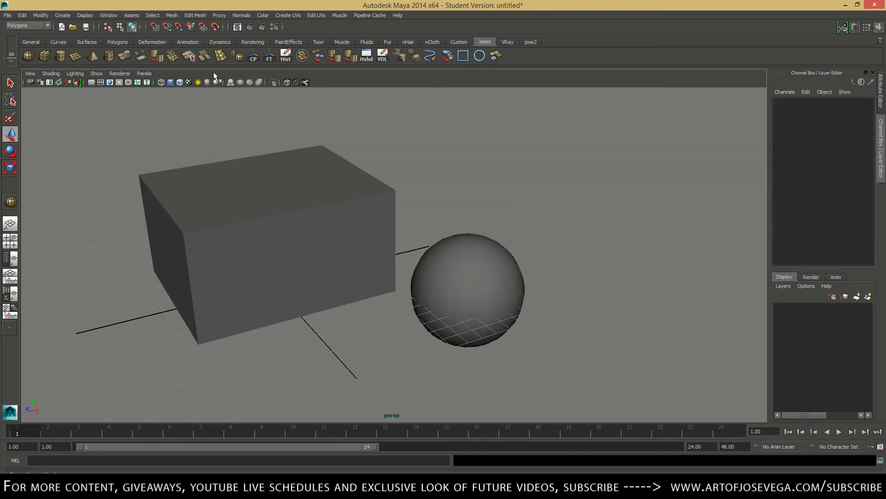
# Select both the cube and the sphere and delete them.
pyautogui.click(171, 15)
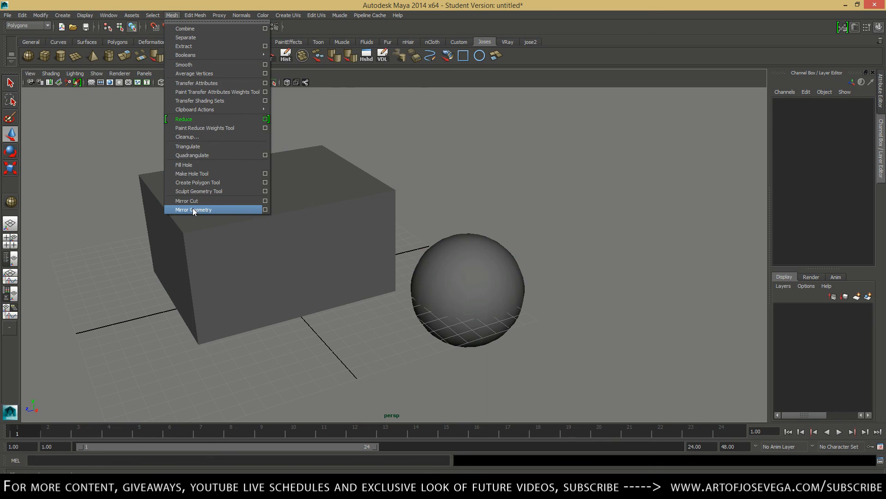
pyautogui.click(507, 165)
pyautogui.moveTo(340, 190); pyautogui.dragTo(501, 313)
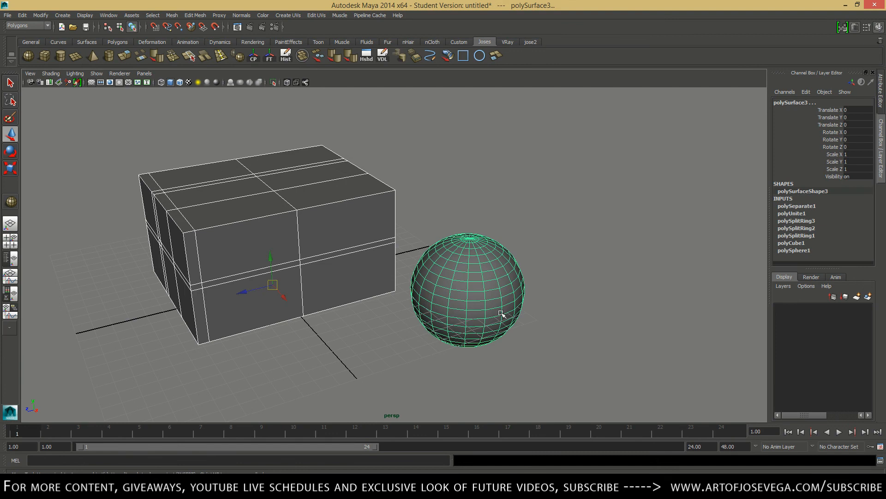
pyautogui.press('Delete')
# Draw a wide, flat polygon cube across the center of the grid as a slab.
pyautogui.keyDown('shift'); pyautogui.moveTo(168, 288); pyautogui.dragTo(161, 266, button='right'); pyautogui.keyUp('shift')
pyautogui.moveTo(158, 246); pyautogui.dragTo(467, 299)
pyautogui.moveTo(445, 292); pyautogui.dragTo(372, 261)
pyautogui.scroll(4, 448, 273)
pyautogui.scroll(-5, 451, 277)
pyautogui.keyDown('alt'); pyautogui.moveTo(434, 255); pyautogui.dragTo(457, 259); pyautogui.keyUp('alt')
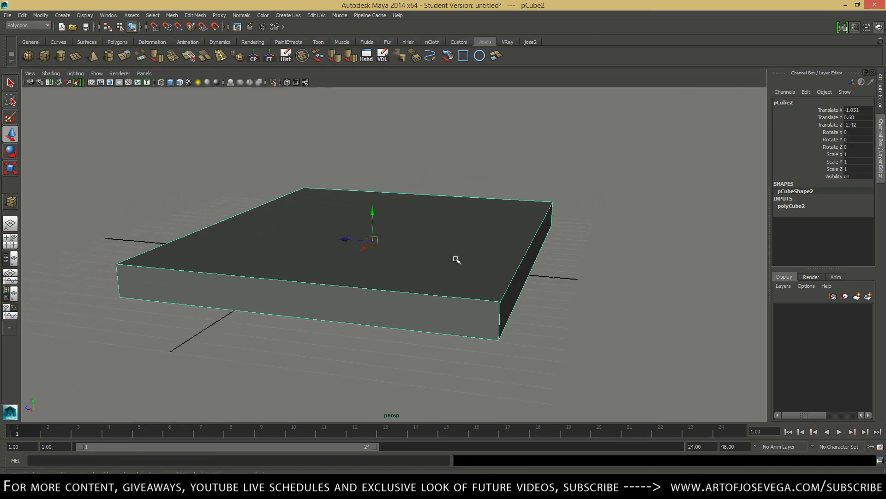
# In Edge mode, lower one upper end edge of the slab to form a full-length wedge, and reselect the slab in Object Mode.
pyautogui.moveTo(467, 257); pyautogui.dragTo(467, 233, button='right')
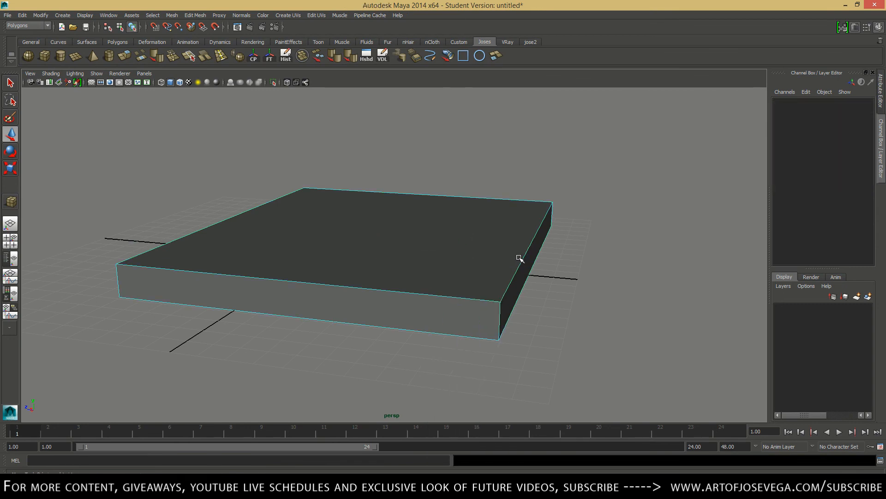
pyautogui.click(521, 259)
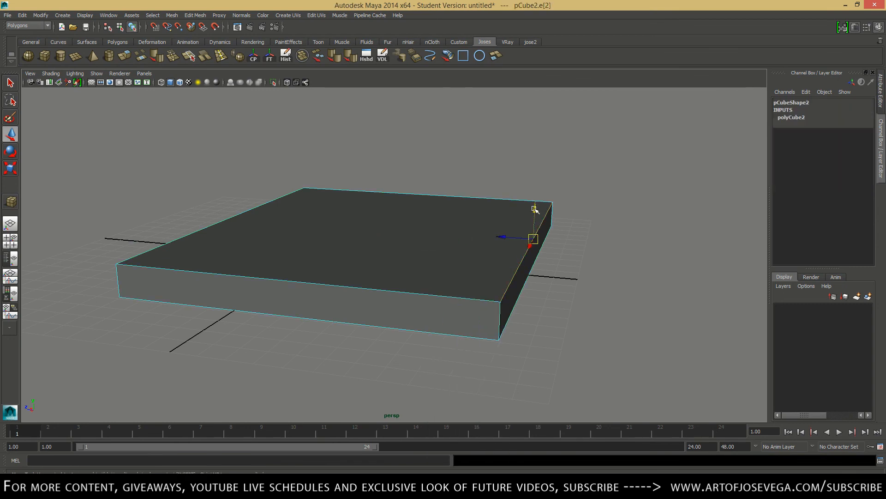
pyautogui.moveTo(537, 217); pyautogui.dragTo(530, 238)
pyautogui.keyDown('alt'); pyautogui.moveTo(228, 257); pyautogui.dragTo(386, 291, button='middle'); pyautogui.keyUp('alt')
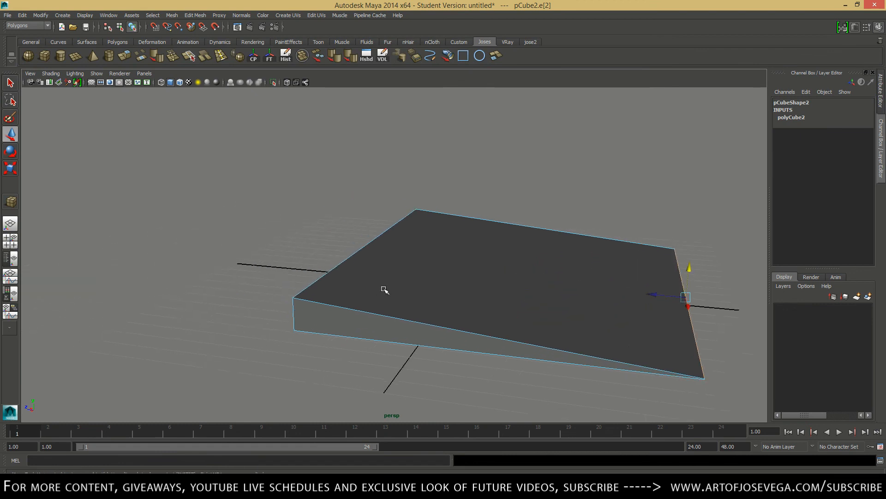
pyautogui.moveTo(384, 287); pyautogui.dragTo(426, 271, button='right')
pyautogui.click(372, 303)
pyautogui.keyDown('alt'); pyautogui.moveTo(372, 303); pyautogui.dragTo(363, 287); pyautogui.keyUp('alt')
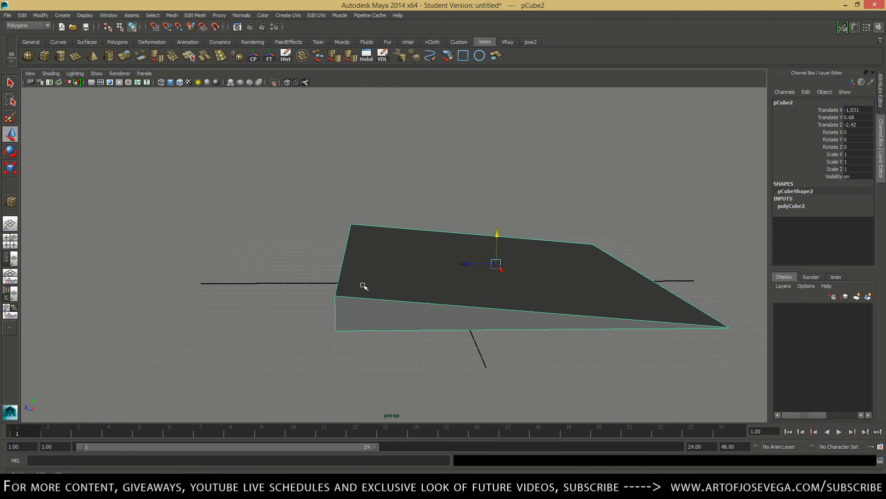
# Undo the lowering of the slab's end edge and select the slab in Object Mode with the Move Tool.
pyautogui.click(221, 56)
pyautogui.hotkey('ctrl', 'z')
pyautogui.hotkey('ctrl', 'z')
pyautogui.hotkey('ctrl', 'z')
pyautogui.hotkey('ctrl', 'z')
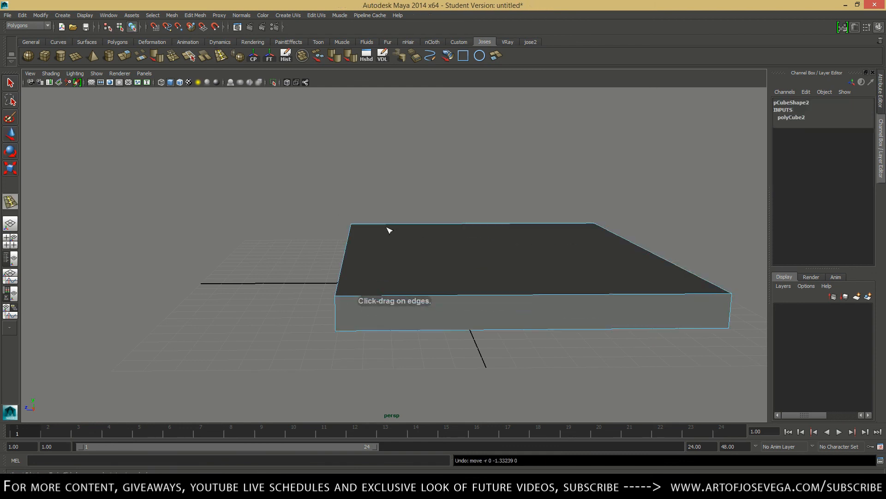
pyautogui.press('w')
pyautogui.moveTo(395, 240); pyautogui.dragTo(422, 225, button='right')
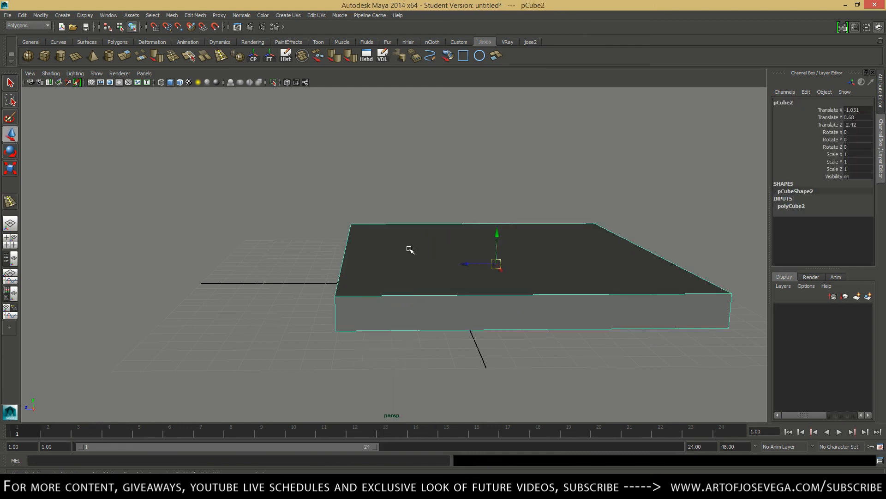
# Insert an edge loop near one end of the slab and lower the opposite end's upper edge to form a ramp.
pyautogui.click(221, 55)
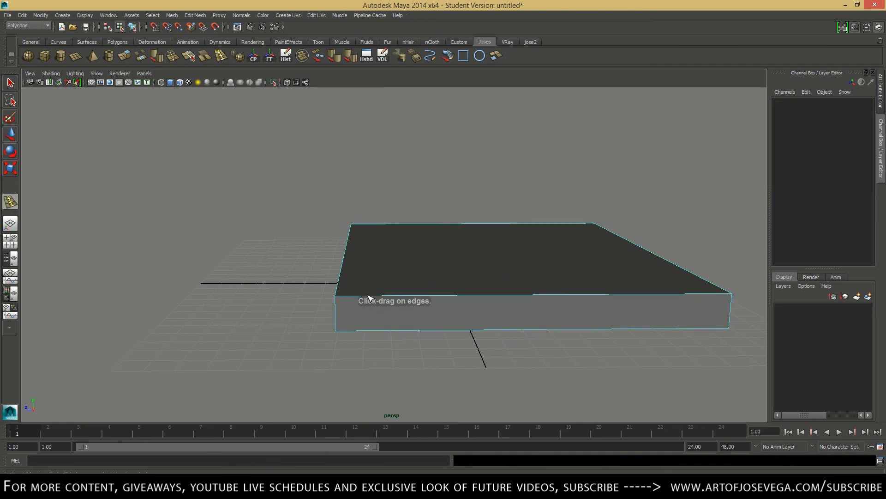
pyautogui.moveTo(370, 298); pyautogui.dragTo(372, 296)
pyautogui.press('w')
pyautogui.keyDown('alt'); pyautogui.moveTo(485, 260); pyautogui.dragTo(338, 270, button='middle'); pyautogui.keyUp('alt')
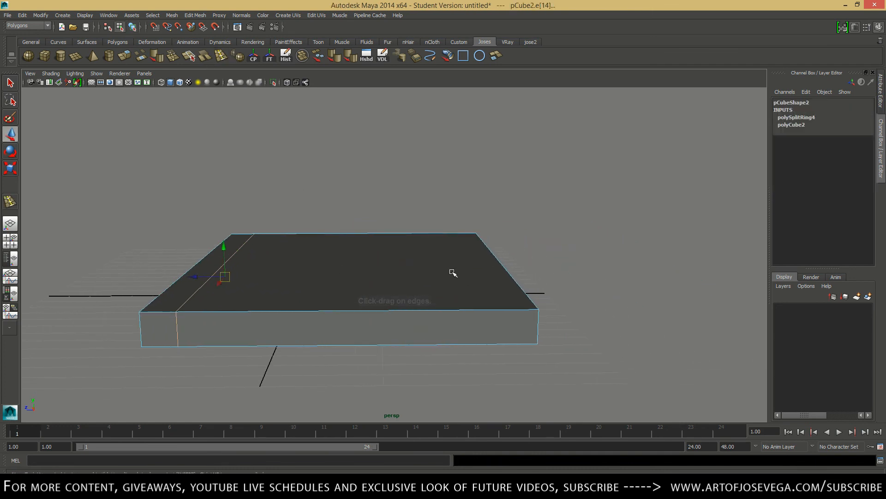
pyautogui.click(492, 254)
pyautogui.keyDown('alt'); pyautogui.moveTo(492, 254); pyautogui.dragTo(340, 291); pyautogui.keyUp('alt')
# In Face mode, pull the thick end face outward along Z to lengthen the slab's flat section.
pyautogui.rightClick(381, 274)
pyautogui.click(382, 295)
pyautogui.moveTo(310, 271); pyautogui.dragTo(194, 274)
pyautogui.keyDown('alt'); pyautogui.moveTo(464, 243); pyautogui.dragTo(403, 243); pyautogui.keyUp('alt')
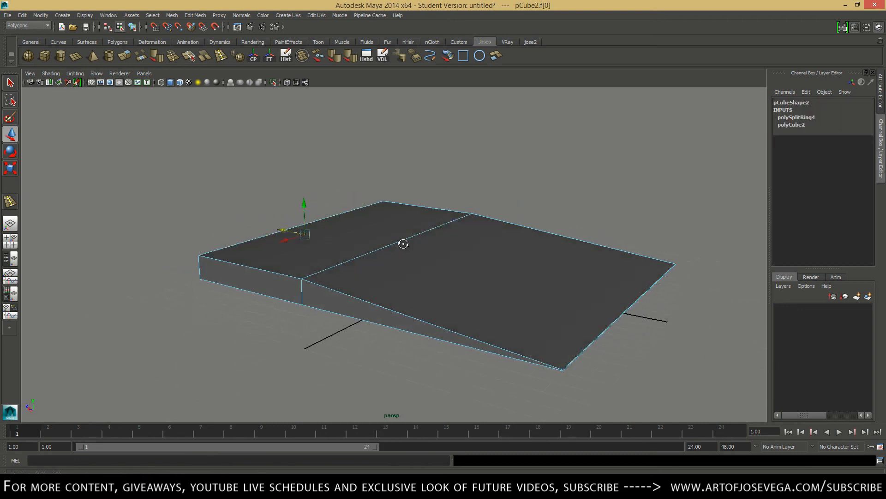
# Select the whole ramp-shaped slab in Object Mode and center its pivot.
pyautogui.moveTo(410, 247); pyautogui.dragTo(453, 236, button='right')
pyautogui.click(527, 217)
pyautogui.scroll(-3, 432, 228)
pyautogui.keyDown('alt'); pyautogui.moveTo(466, 196); pyautogui.dragTo(545, 196); pyautogui.keyUp('alt')
pyautogui.click(407, 258)
pyautogui.keyDown('alt'); pyautogui.moveTo(441, 246); pyautogui.dragTo(494, 231, button='middle'); pyautogui.keyUp('alt')
pyautogui.keyDown('alt'); pyautogui.moveTo(494, 231); pyautogui.dragTo(468, 236); pyautogui.keyUp('alt')
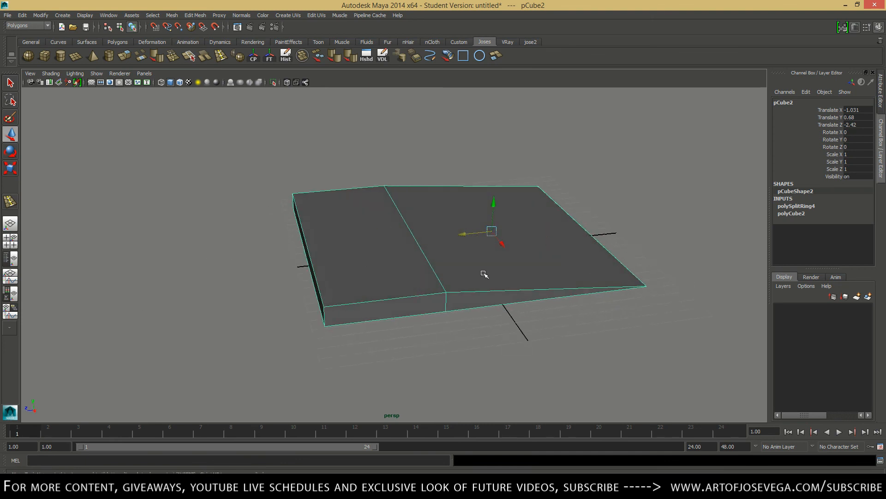
pyautogui.keyDown('alt'); pyautogui.moveTo(484, 275); pyautogui.dragTo(523, 269); pyautogui.keyUp('alt')
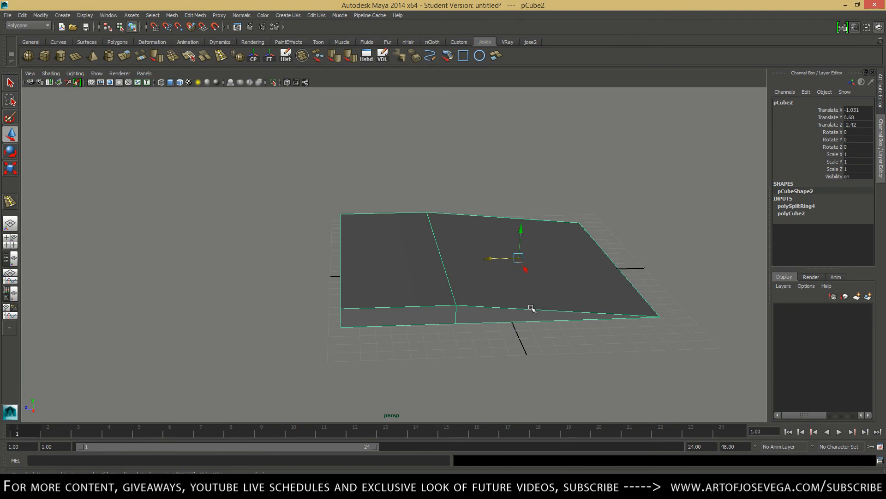
pyautogui.click(254, 56)
# Open the Mirror Geometry options and move their window clear of the slab.
pyautogui.click(172, 15)
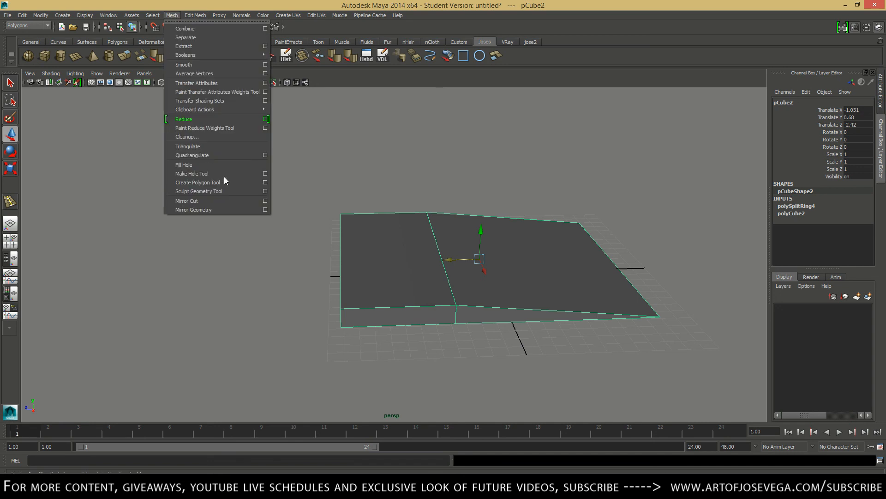
pyautogui.click(265, 209)
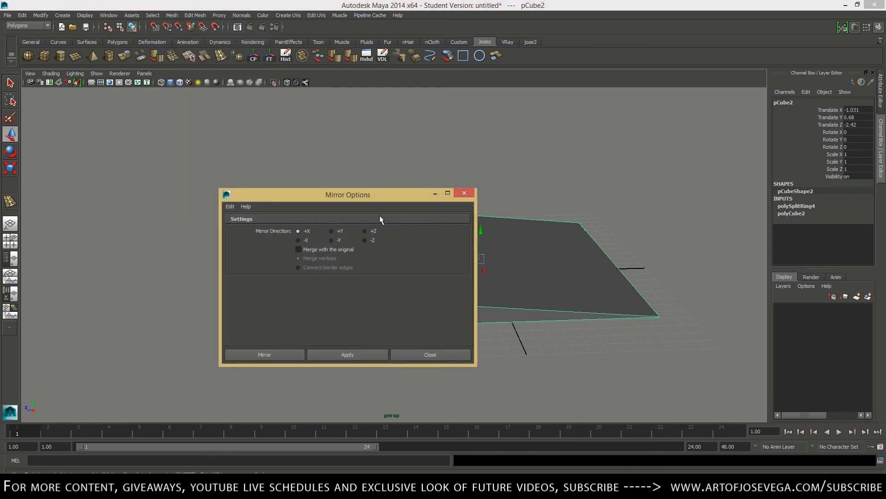
pyautogui.moveTo(371, 196); pyautogui.dragTo(343, 207)
pyautogui.keyDown('alt'); pyautogui.moveTo(326, 184); pyautogui.dragTo(359, 244, button='right'); pyautogui.keyUp('alt')
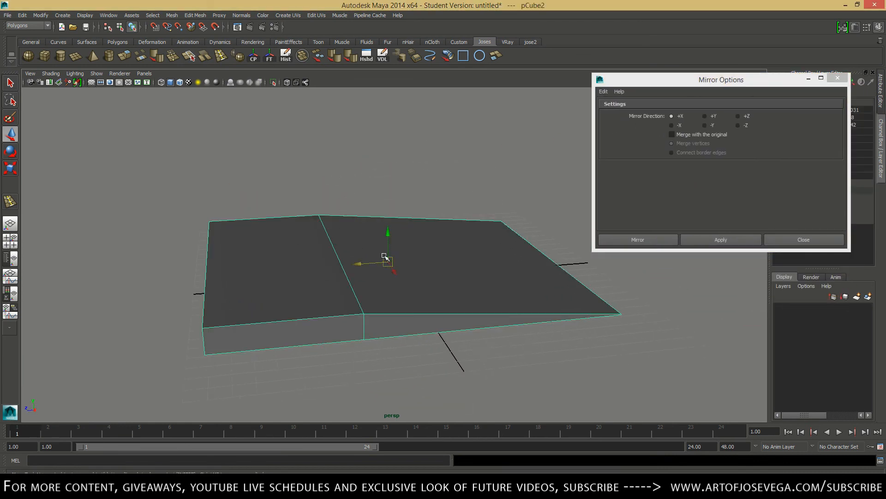
pyautogui.keyDown('alt'); pyautogui.moveTo(386, 262); pyautogui.dragTo(389, 264); pyautogui.keyUp('alt')
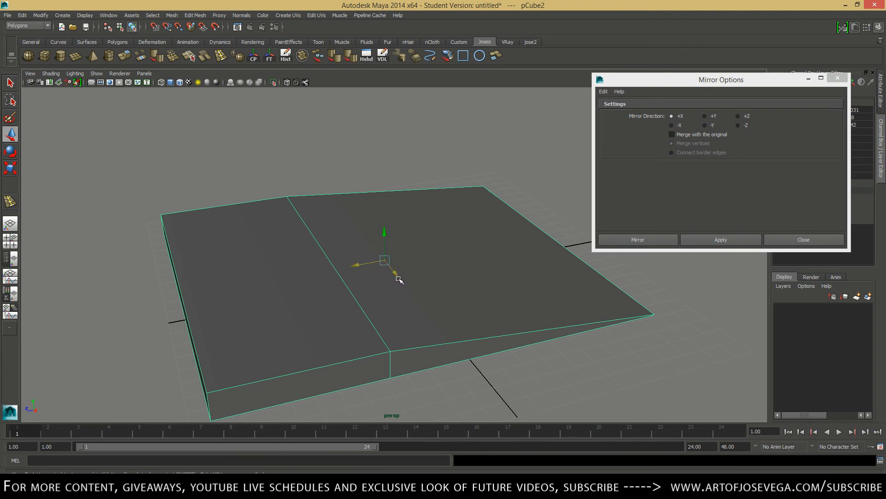
# Reselect the slab and compare its Rotate and Move manipulators to examine the axis directions.
pyautogui.click(275, 167)
pyautogui.click(389, 288)
pyautogui.press('e')
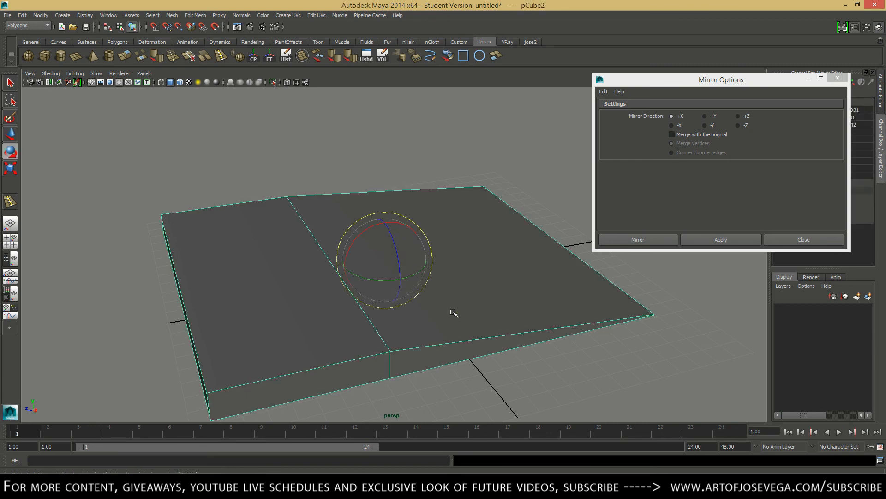
pyautogui.press('w')
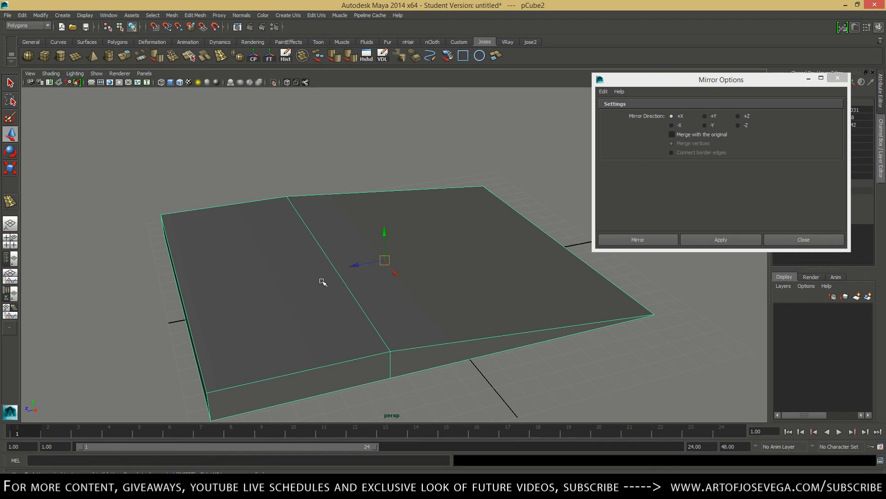
# Mirror the slab geometry in the +Z direction without merging it with the original.
pyautogui.keyDown('alt'); pyautogui.moveTo(365, 285); pyautogui.dragTo(325, 274, button='right'); pyautogui.keyUp('alt')
pyautogui.keyDown('alt'); pyautogui.moveTo(325, 274); pyautogui.dragTo(348, 253, button='middle'); pyautogui.keyUp('alt')
pyautogui.keyDown('alt'); pyautogui.moveTo(459, 268); pyautogui.dragTo(397, 254, button='right'); pyautogui.keyUp('alt')
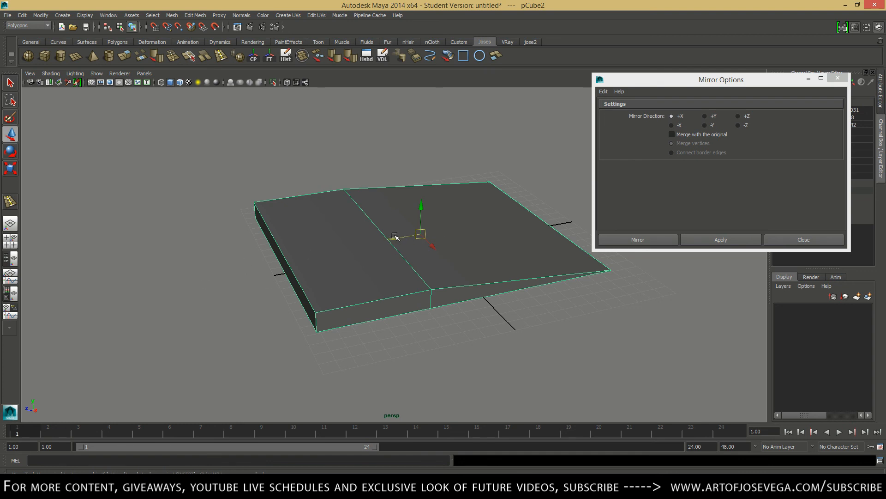
pyautogui.click(737, 117)
pyautogui.keyDown('alt'); pyautogui.moveTo(432, 169); pyautogui.dragTo(376, 191, button='middle'); pyautogui.keyUp('alt')
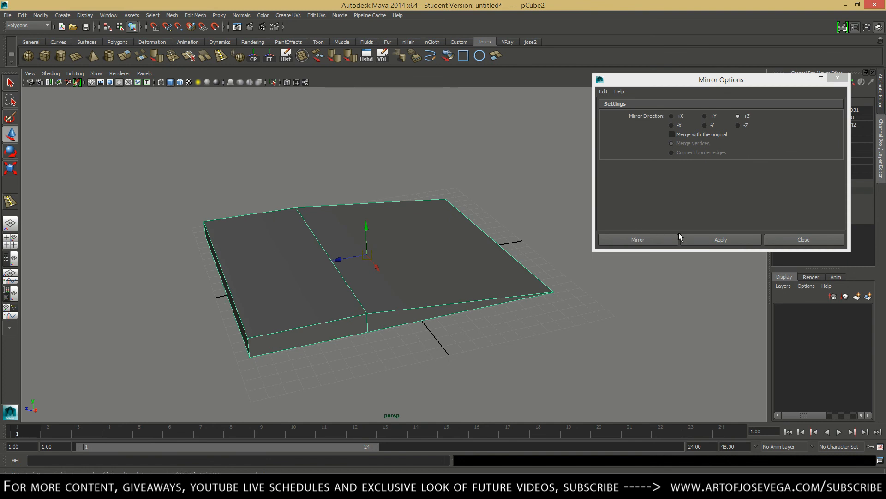
pyautogui.click(710, 240)
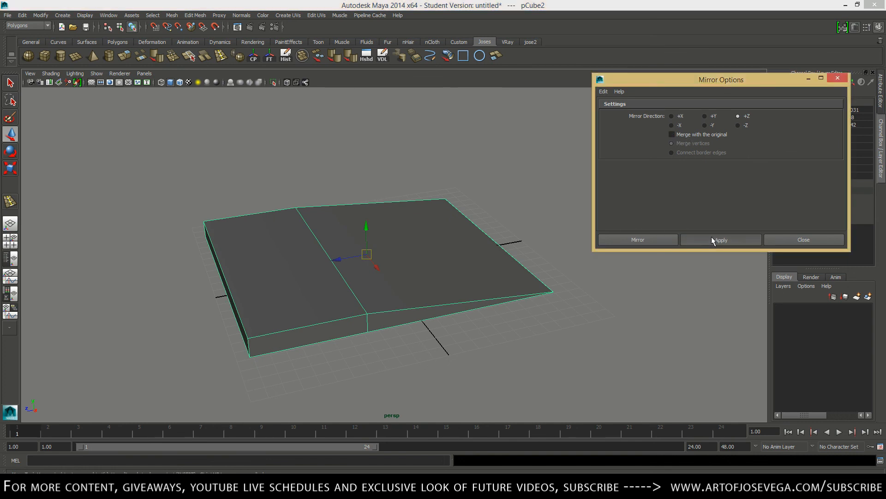
pyautogui.click(711, 239)
pyautogui.keyDown('alt'); pyautogui.moveTo(262, 293); pyautogui.dragTo(324, 269); pyautogui.keyUp('alt')
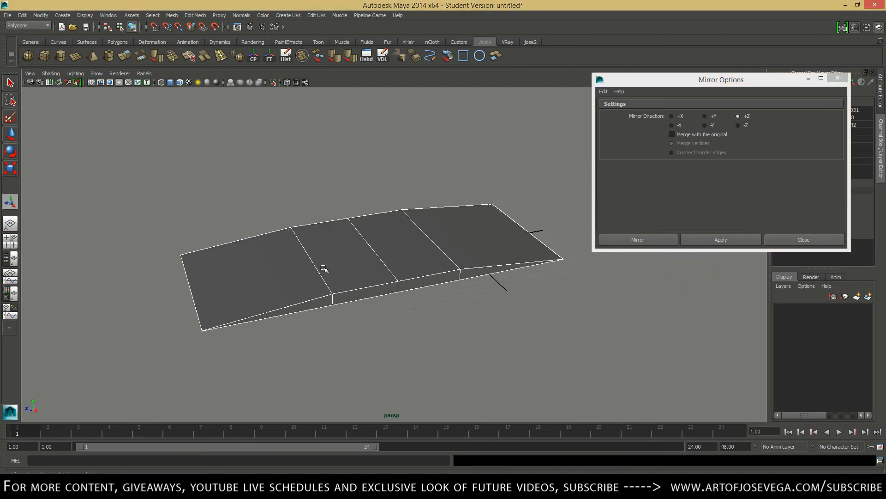
pyautogui.keyDown('alt'); pyautogui.moveTo(354, 284); pyautogui.dragTo(346, 284, button='middle'); pyautogui.keyUp('alt')
pyautogui.keyDown('alt'); pyautogui.moveTo(346, 284); pyautogui.dragTo(441, 308, button='right'); pyautogui.keyUp('alt')
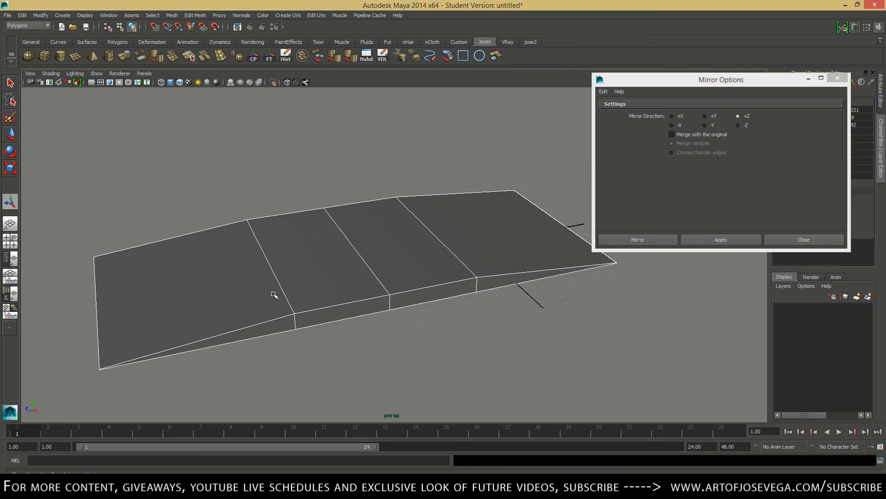
# Undo the +Z mirror so only the original slab is left selected.
pyautogui.click(324, 284)
pyautogui.click(450, 348)
pyautogui.hotkey('ctrl', 'z')
pyautogui.hotkey('ctrl', 'z')
pyautogui.hotkey('ctrl', 'z')
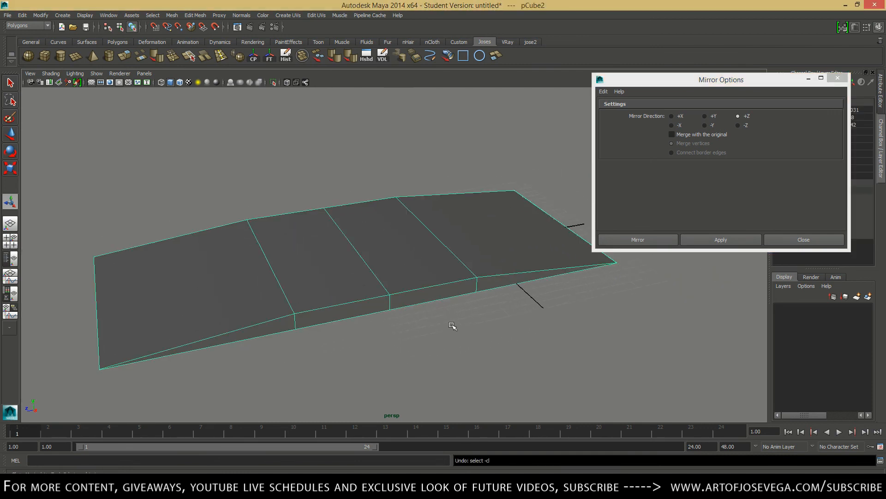
pyautogui.click(461, 250)
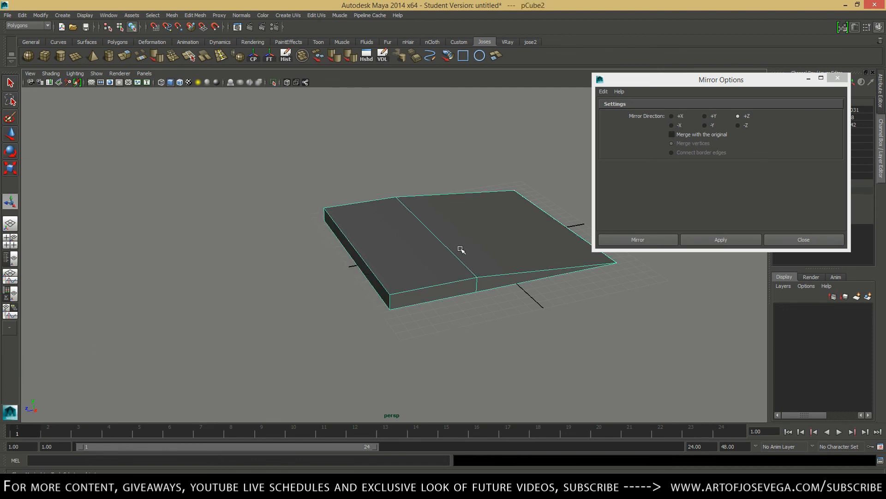
# Try mirroring the slab in the -Z direction, and undo that mirror.
pyautogui.click(738, 125)
pyautogui.press('f')
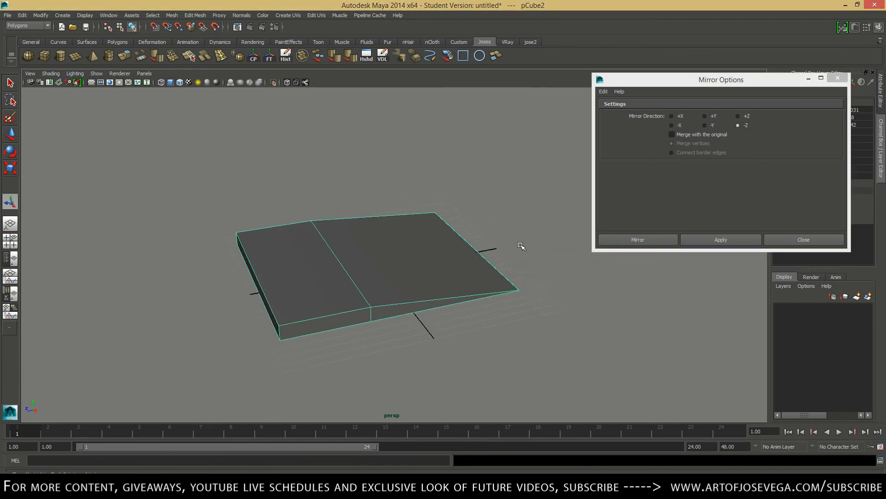
pyautogui.click(734, 240)
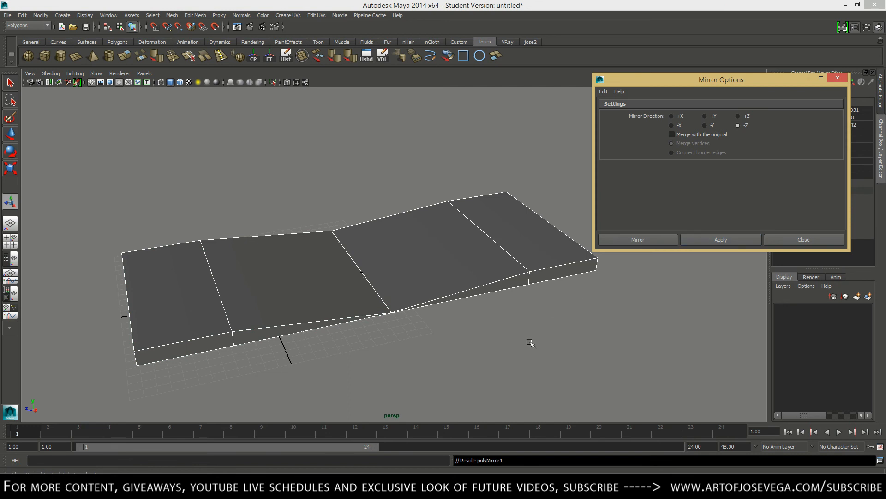
pyautogui.keyDown('alt'); pyautogui.moveTo(531, 342); pyautogui.dragTo(505, 341); pyautogui.keyUp('alt')
pyautogui.hotkey('ctrl', 'z')
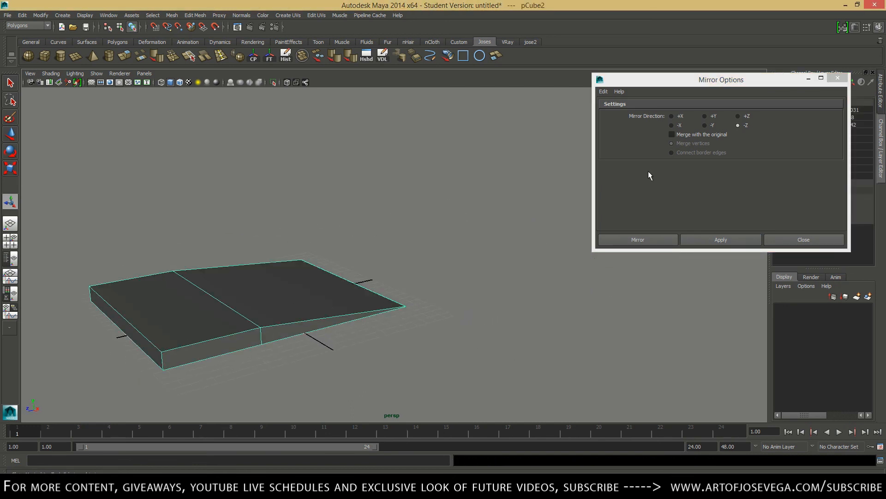
# Mirror the slab in the +Z direction with merging off, and close the Mirror Options window.
pyautogui.click(739, 118)
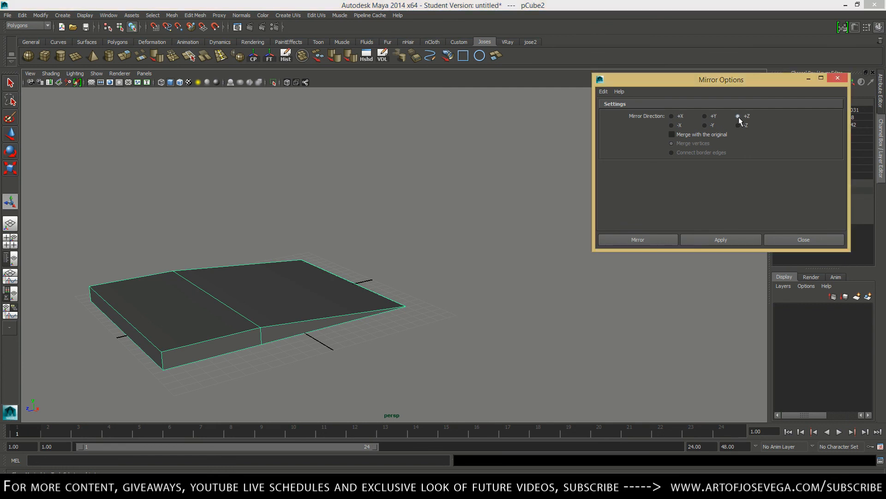
pyautogui.click(720, 242)
pyautogui.keyDown('alt'); pyautogui.moveTo(153, 308); pyautogui.dragTo(456, 264, button='middle'); pyautogui.keyUp('alt')
pyautogui.click(769, 239)
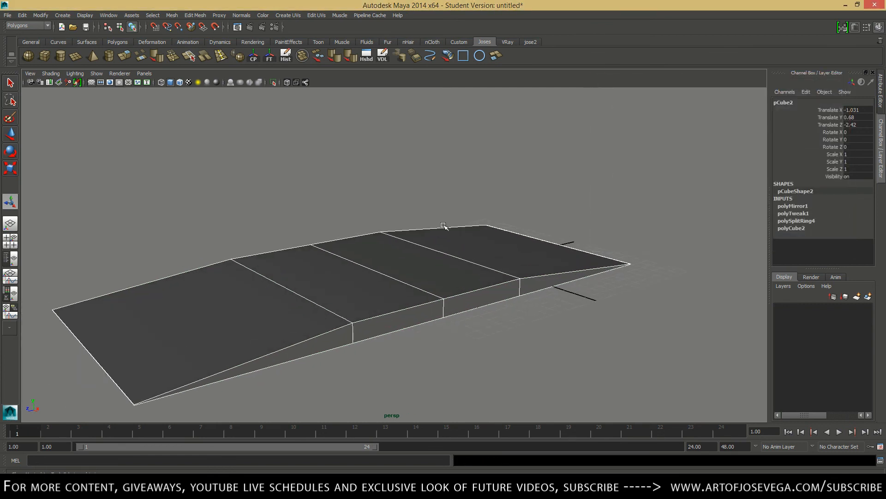
# Select the mirrored slab, harden its edges with the Hshd command, and deselect it to check the shading.
pyautogui.click(475, 192)
pyautogui.keyDown('alt'); pyautogui.moveTo(475, 192); pyautogui.dragTo(339, 264); pyautogui.keyUp('alt')
pyautogui.click(339, 264)
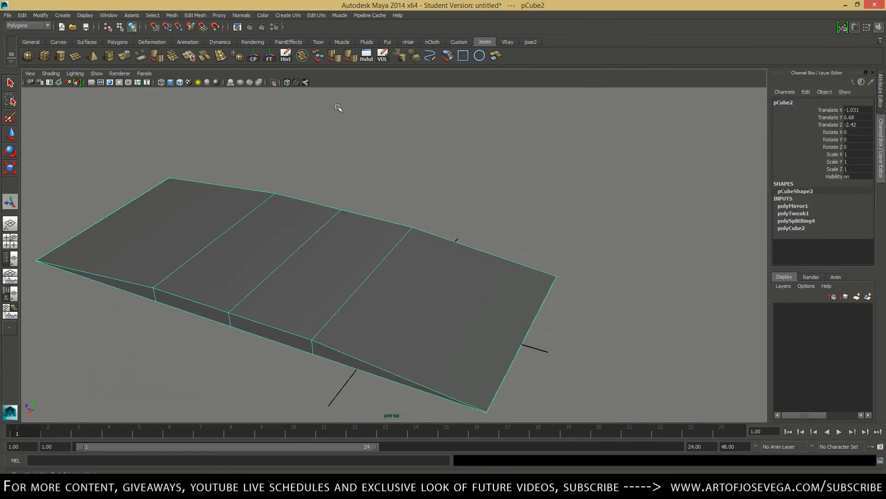
pyautogui.click(366, 56)
pyautogui.click(377, 194)
pyautogui.keyDown('alt'); pyautogui.moveTo(377, 193); pyautogui.dragTo(404, 178); pyautogui.keyUp('alt')
pyautogui.keyDown('alt'); pyautogui.moveTo(307, 228); pyautogui.dragTo(441, 224, button='middle'); pyautogui.keyUp('alt')
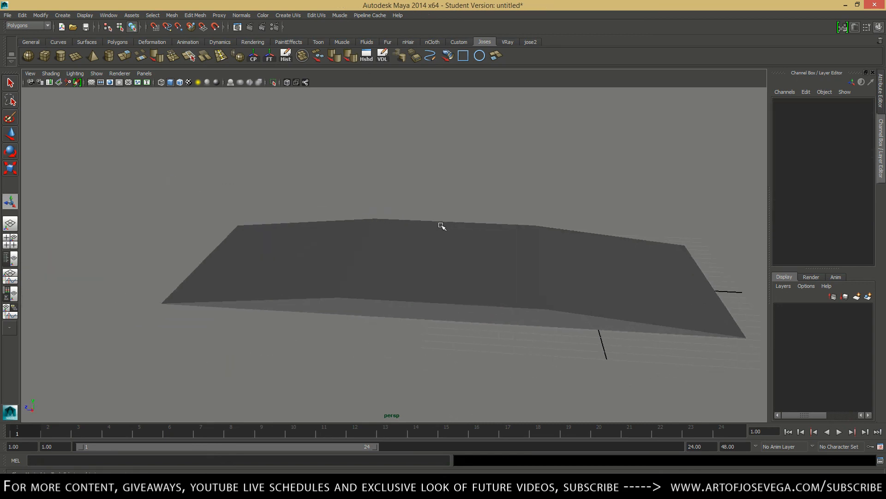
# Separate the mirrored slab into its two halves with the Separate command.
pyautogui.keyDown('alt'); pyautogui.moveTo(485, 238); pyautogui.dragTo(401, 293); pyautogui.keyUp('alt')
pyautogui.click(402, 294)
pyautogui.keyDown('alt'); pyautogui.moveTo(402, 296); pyautogui.dragTo(454, 326, button='right'); pyautogui.keyUp('alt')
pyautogui.keyDown('alt'); pyautogui.moveTo(454, 326); pyautogui.dragTo(422, 277); pyautogui.keyUp('alt')
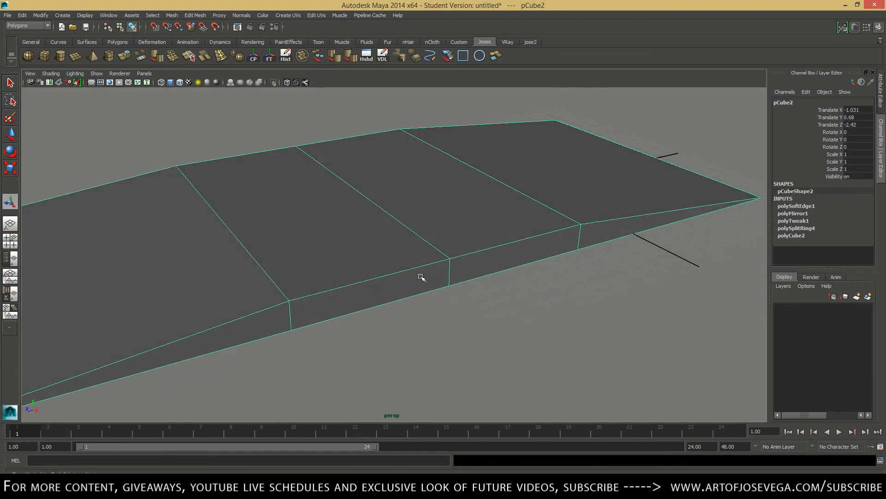
pyautogui.keyDown('alt'); pyautogui.moveTo(383, 209); pyautogui.dragTo(480, 251, button='right'); pyautogui.keyUp('alt')
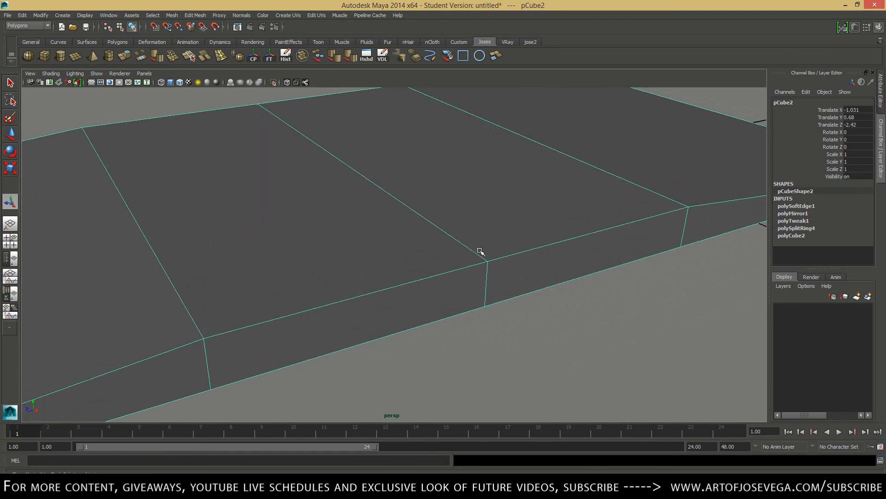
pyautogui.keyDown('alt'); pyautogui.moveTo(433, 209); pyautogui.dragTo(283, 227, button='right'); pyautogui.keyUp('alt')
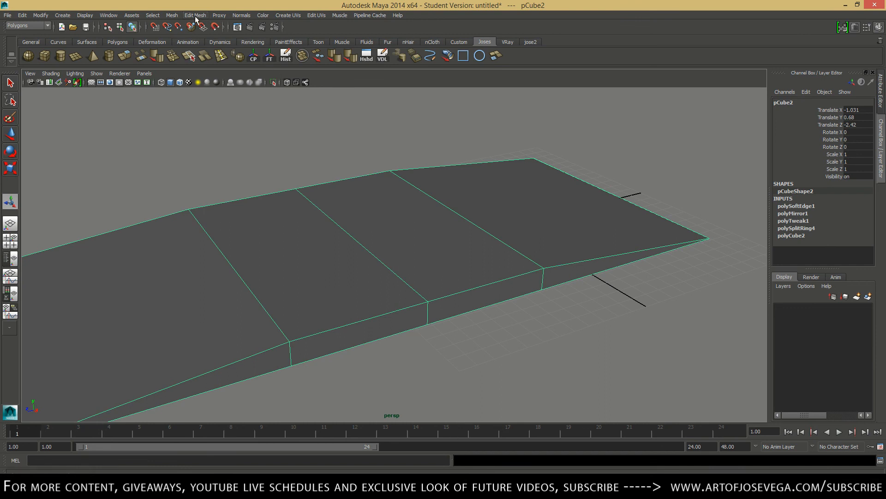
pyautogui.click(172, 16)
pyautogui.click(172, 39)
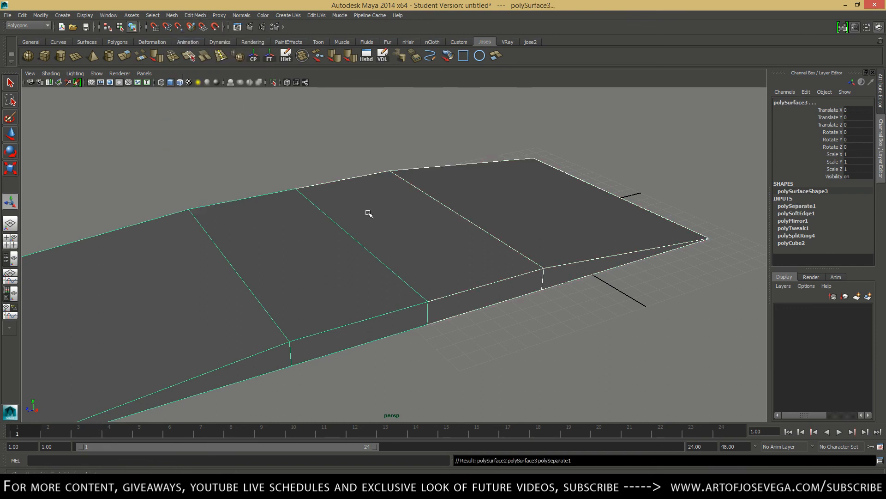
# Select each separated half in turn with the Move tool and examine the seam between them.
pyautogui.press('w')
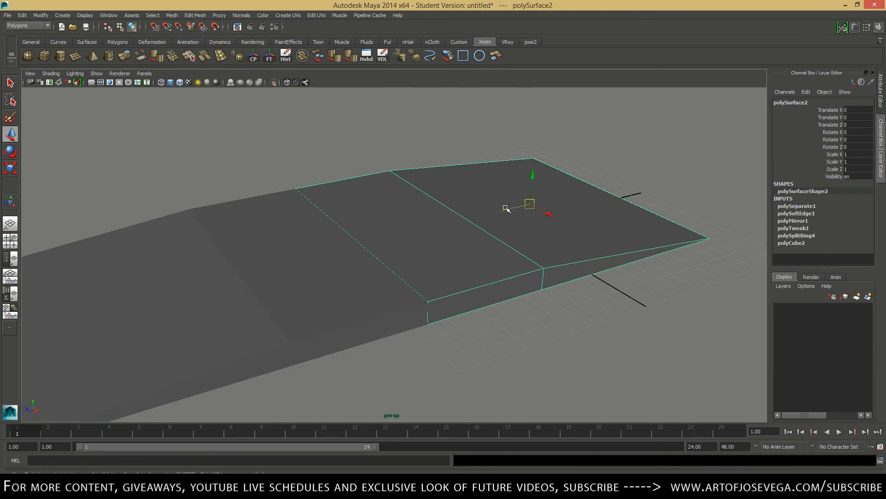
pyautogui.moveTo(507, 206); pyautogui.dragTo(524, 223)
pyautogui.hotkey('ctrl', 'z')
pyautogui.click(317, 278)
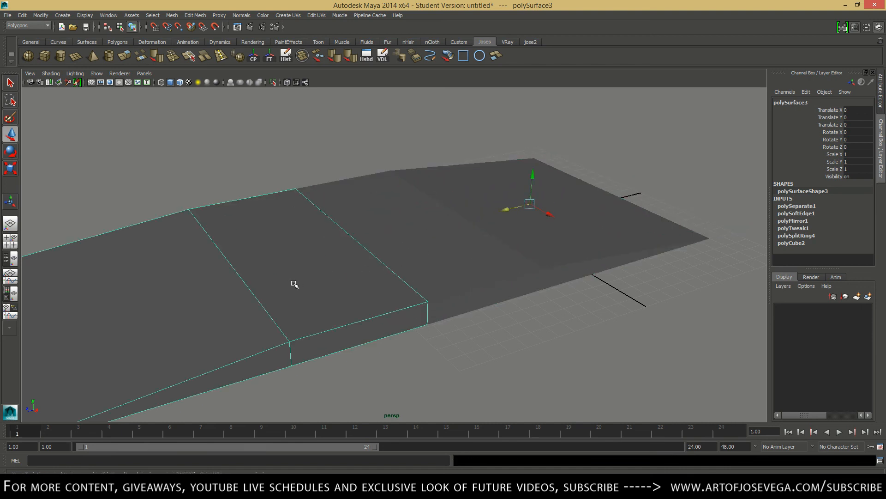
pyautogui.scroll(2, 240, 250)
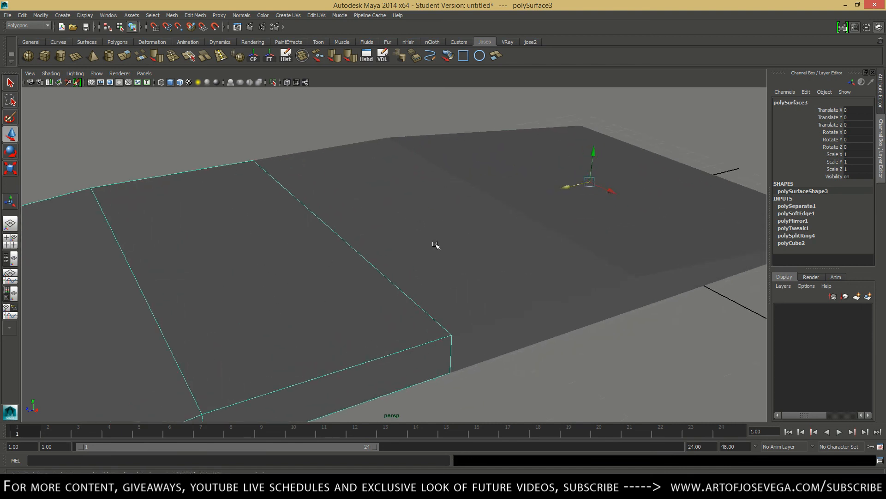
pyautogui.keyDown('alt'); pyautogui.moveTo(414, 347); pyautogui.dragTo(395, 265); pyautogui.keyUp('alt')
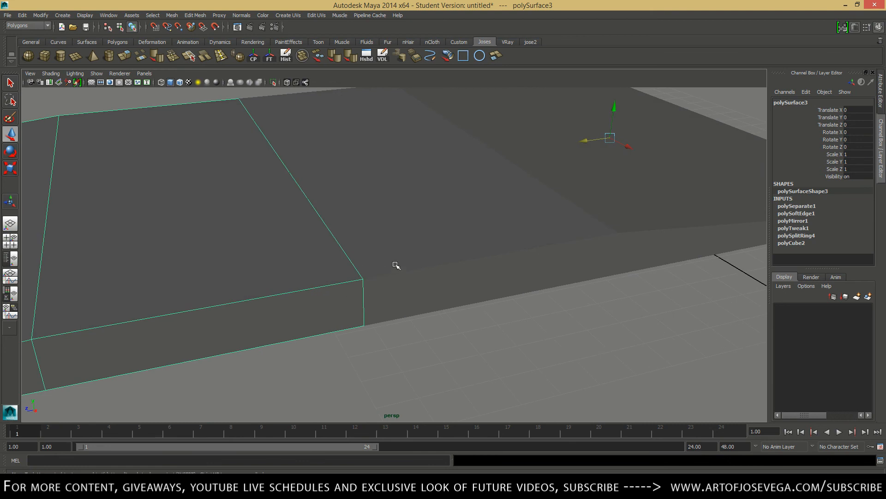
# Select both halves and combine them into a single mesh.
pyautogui.keyDown('shift'); pyautogui.click(425, 202); pyautogui.keyUp('shift')
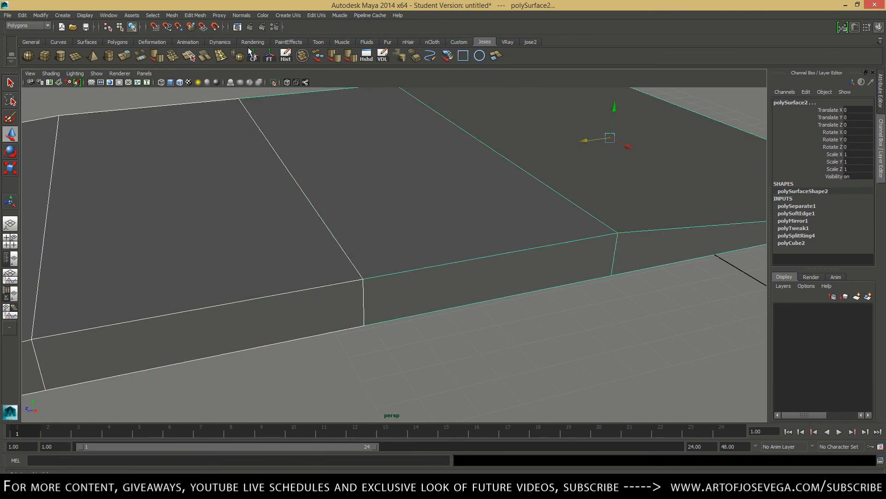
pyautogui.click(302, 56)
pyautogui.scroll(3, 212, 200)
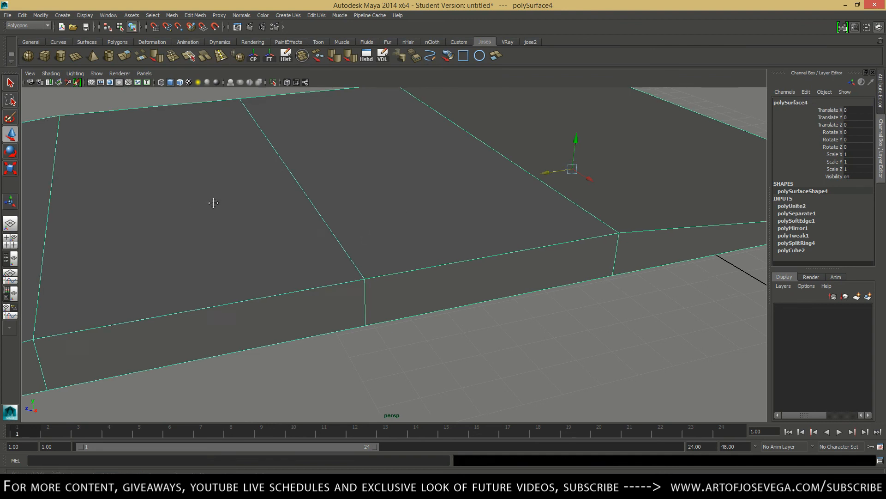
# In Vertex mode, pull one of the overlapping vertices at the seam's upper front corner along Z, away from the seam.
pyautogui.moveTo(386, 221); pyautogui.dragTo(334, 220, button='right')
pyautogui.keyDown('alt'); pyautogui.moveTo(318, 259); pyautogui.dragTo(421, 293, button='right'); pyautogui.keyUp('alt')
pyautogui.keyDown('alt'); pyautogui.moveTo(421, 293); pyautogui.dragTo(436, 256, button='middle'); pyautogui.keyUp('alt')
pyautogui.click(394, 274)
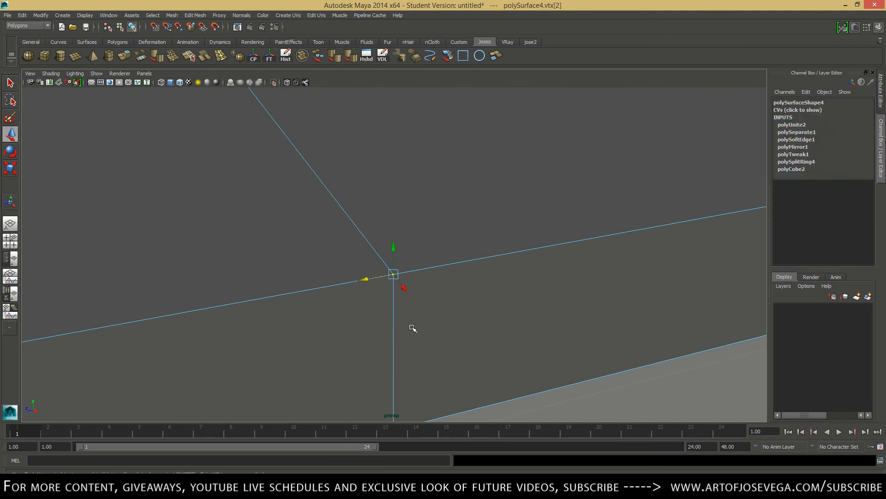
pyautogui.moveTo(365, 282); pyautogui.dragTo(392, 300)
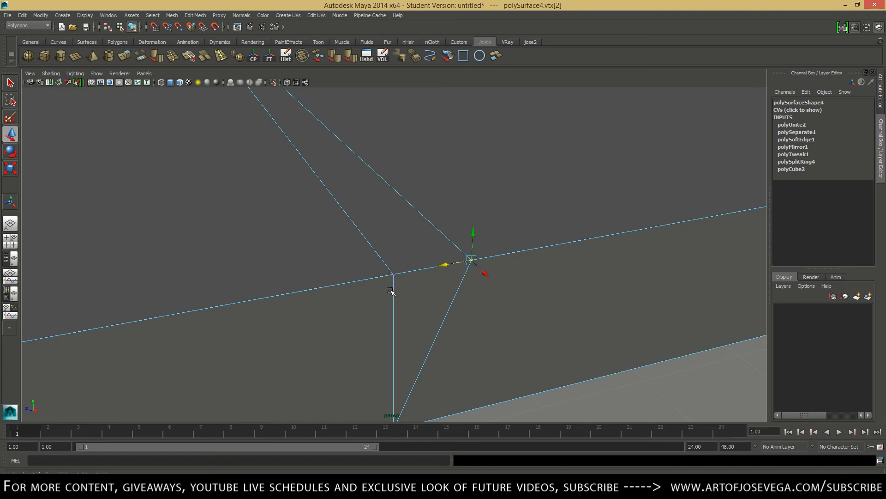
pyautogui.keyDown('alt'); pyautogui.moveTo(443, 285); pyautogui.dragTo(371, 254, button='right'); pyautogui.keyUp('alt')
pyautogui.keyDown('alt'); pyautogui.moveTo(351, 222); pyautogui.dragTo(390, 245, button='right'); pyautogui.keyUp('alt')
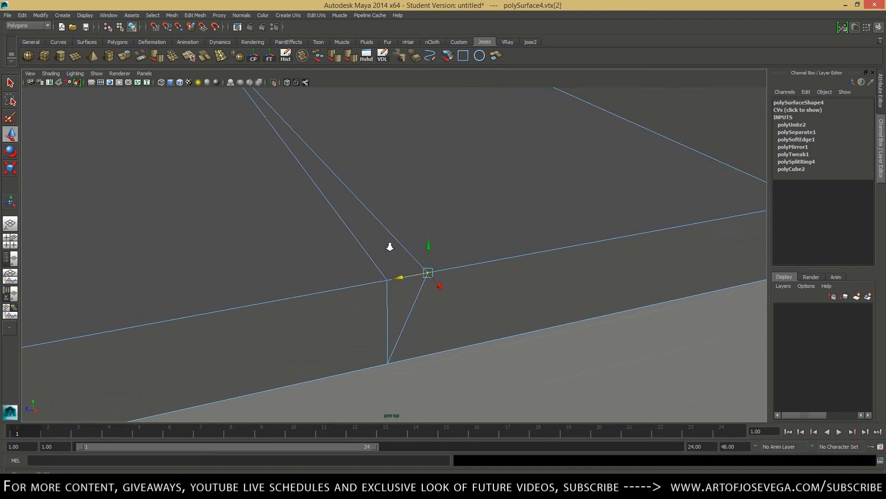
# Snap the displaced vertex back onto its matching vertex at the seam's upper corner.
pyautogui.press('v')
pyautogui.moveTo(389, 245); pyautogui.dragTo(391, 247, button='middle')
pyautogui.keyDown('alt'); pyautogui.moveTo(341, 249); pyautogui.dragTo(424, 276, button='right'); pyautogui.keyUp('alt')
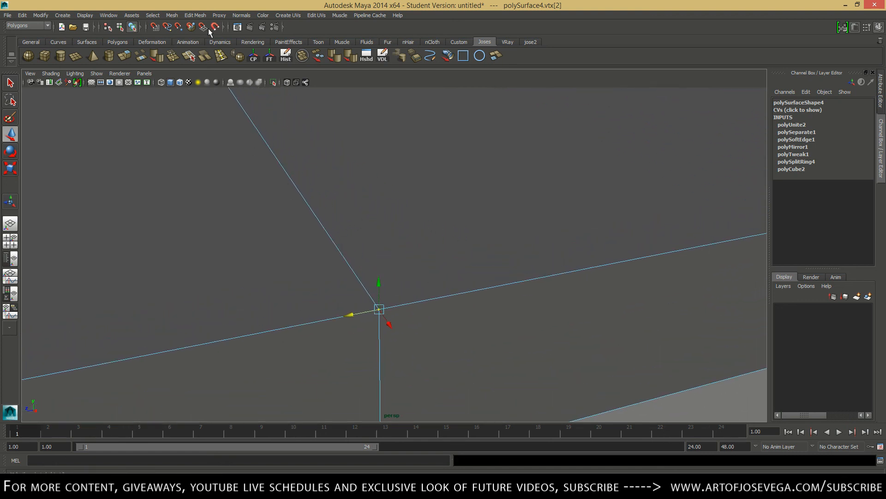
# Merge the overlapping vertex pairs at the upper and lower front corners of the seam.
pyautogui.click(195, 15)
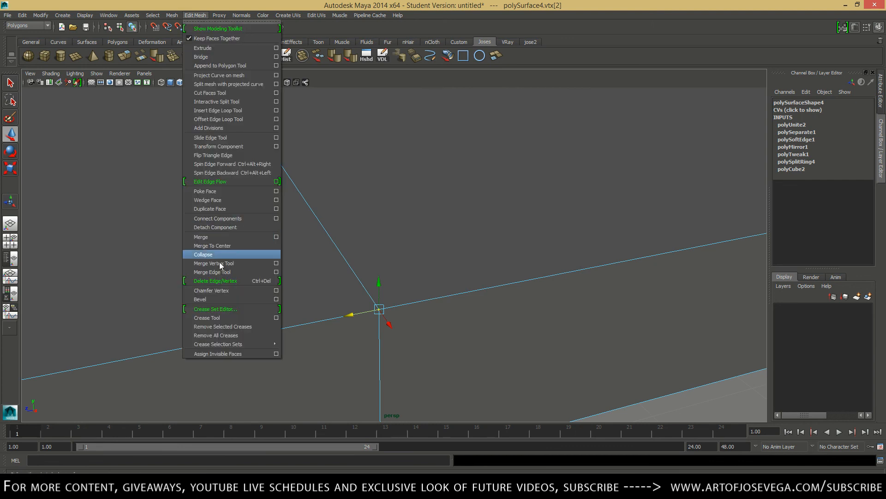
pyautogui.click(199, 15)
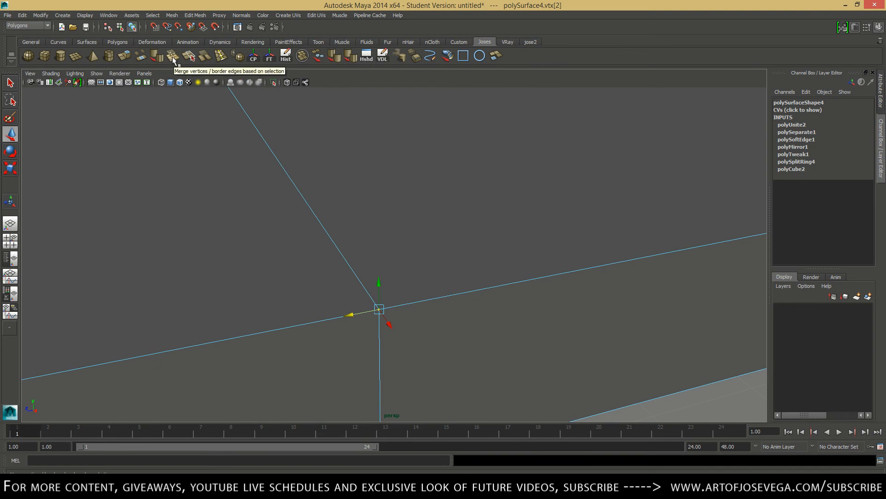
pyautogui.press('q')
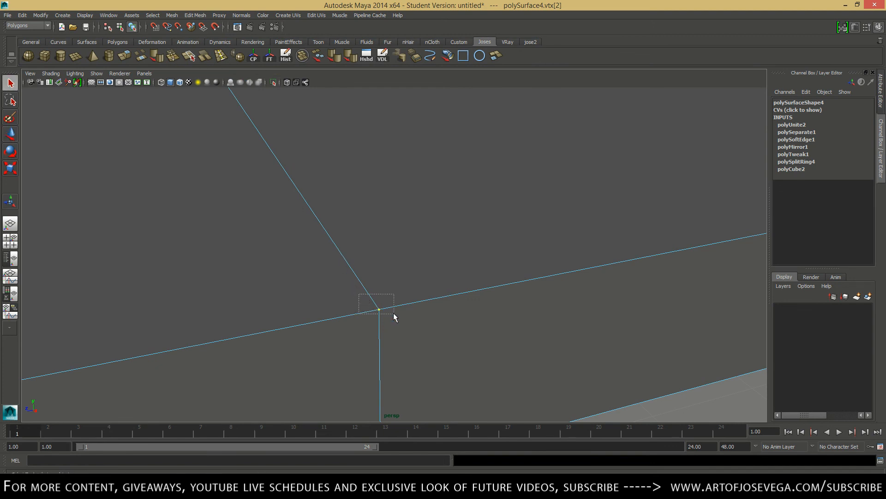
pyautogui.moveTo(394, 314); pyautogui.dragTo(395, 315)
pyautogui.keyDown('alt'); pyautogui.moveTo(406, 338); pyautogui.dragTo(416, 159, button='middle'); pyautogui.keyUp('alt')
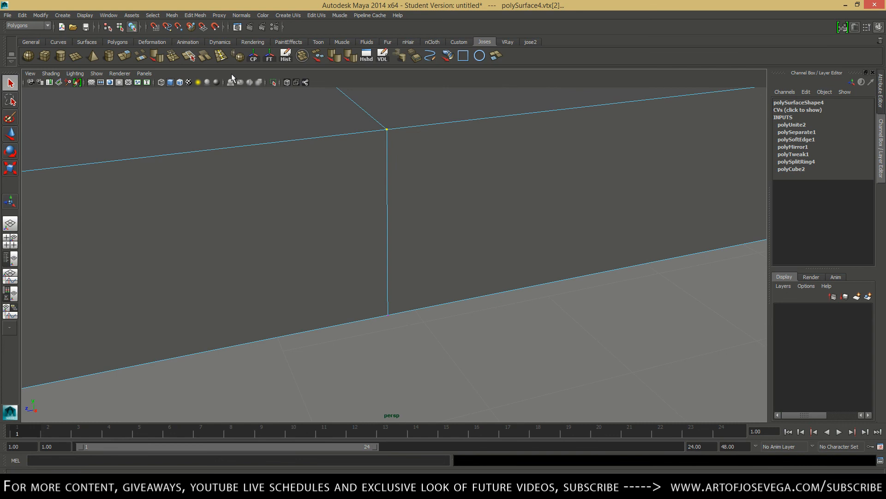
pyautogui.click(173, 56)
pyautogui.moveTo(383, 311); pyautogui.dragTo(393, 319)
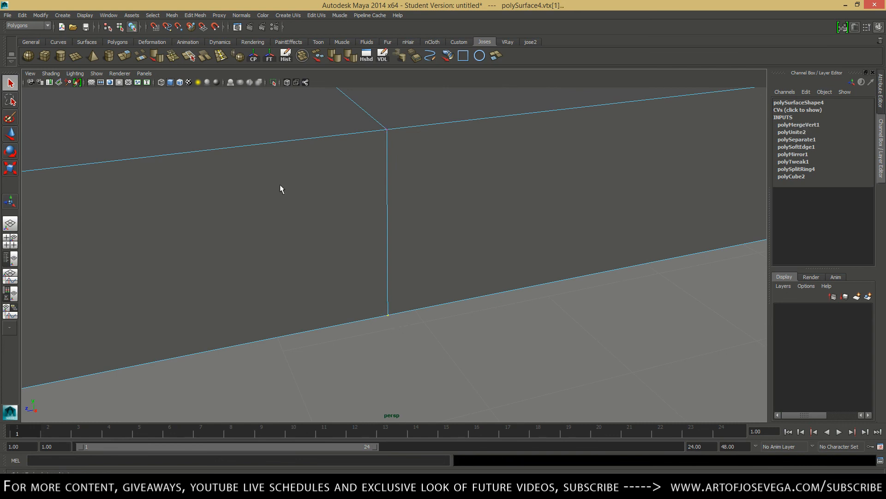
pyautogui.click(568, 250)
# Return to Object Mode and select the whole combined slab.
pyautogui.moveTo(474, 208); pyautogui.dragTo(510, 204, button='right')
pyautogui.keyDown('alt'); pyautogui.moveTo(405, 153); pyautogui.dragTo(422, 228, button='middle'); pyautogui.keyUp('alt')
pyautogui.keyDown('alt'); pyautogui.moveTo(440, 187); pyautogui.dragTo(282, 176, button='right'); pyautogui.keyUp('alt')
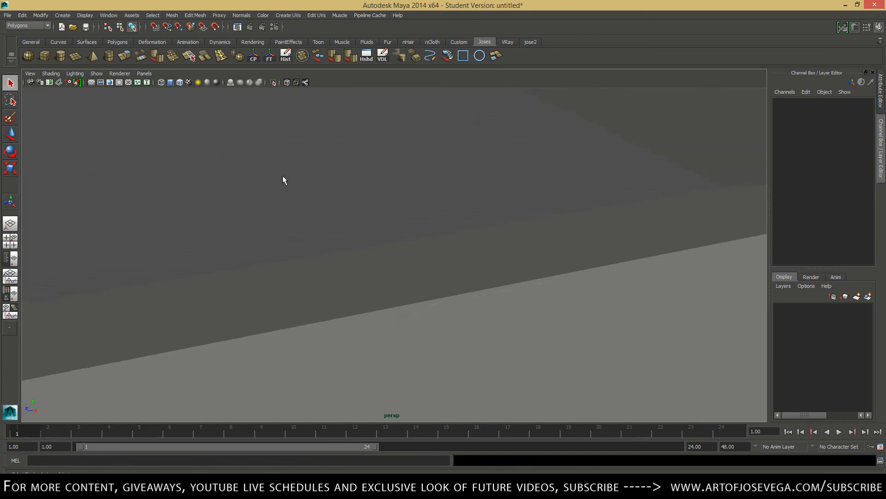
pyautogui.click(312, 177)
pyautogui.keyDown('alt'); pyautogui.moveTo(312, 181); pyautogui.dragTo(323, 224); pyautogui.keyUp('alt')
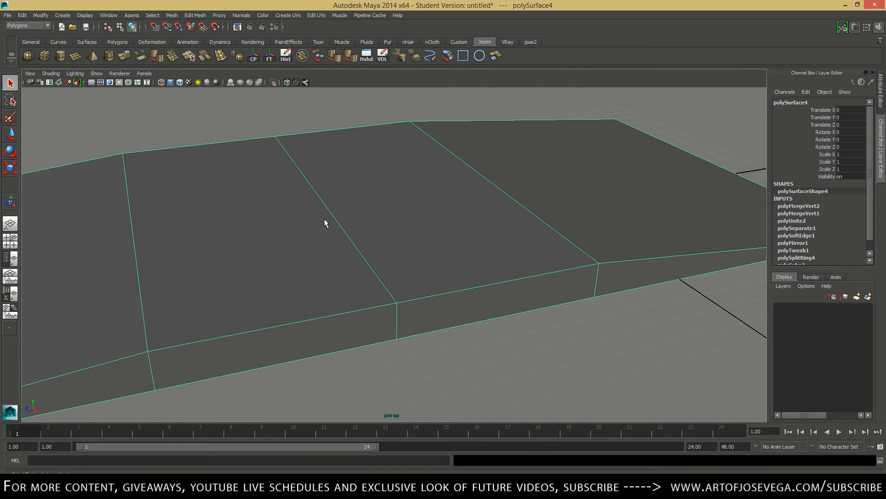
# Examine the slab's seam in wireframe display, reselect the whole slab in Object Mode, and return to shaded display.
pyautogui.press('4')
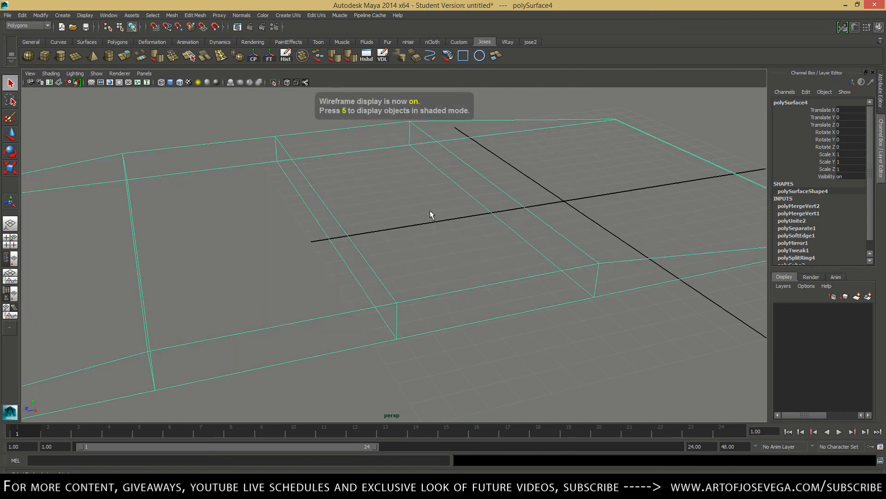
pyautogui.scroll(-1, 435, 193)
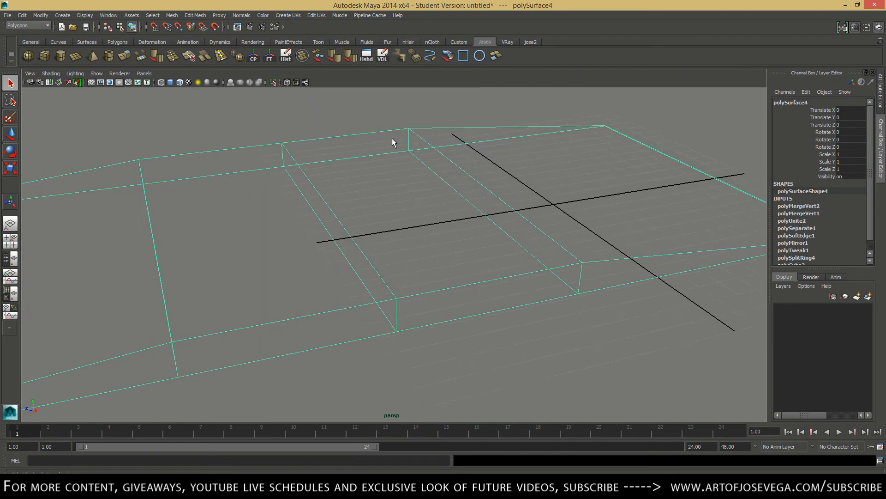
pyautogui.scroll(-1, 382, 186)
pyautogui.scroll(3, 368, 186)
pyautogui.moveTo(363, 216); pyautogui.dragTo(361, 225, button='right')
pyautogui.scroll(-2, 360, 224)
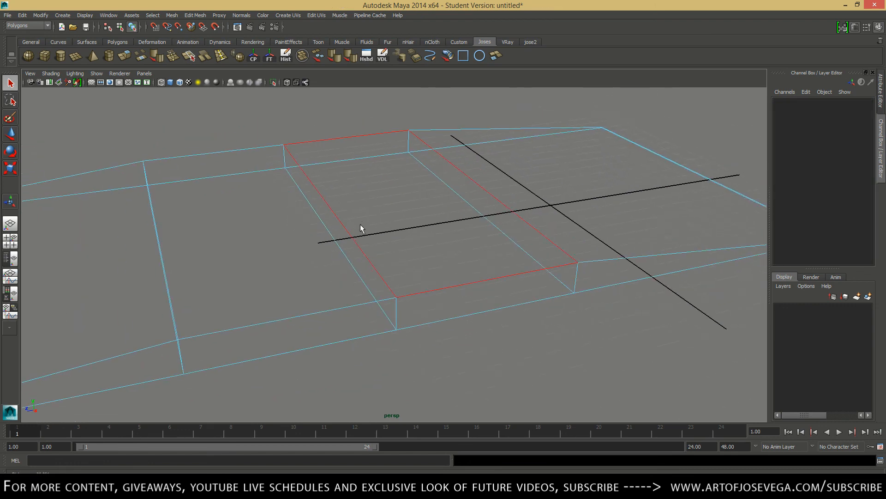
pyautogui.moveTo(349, 140); pyautogui.dragTo(364, 128, button='right')
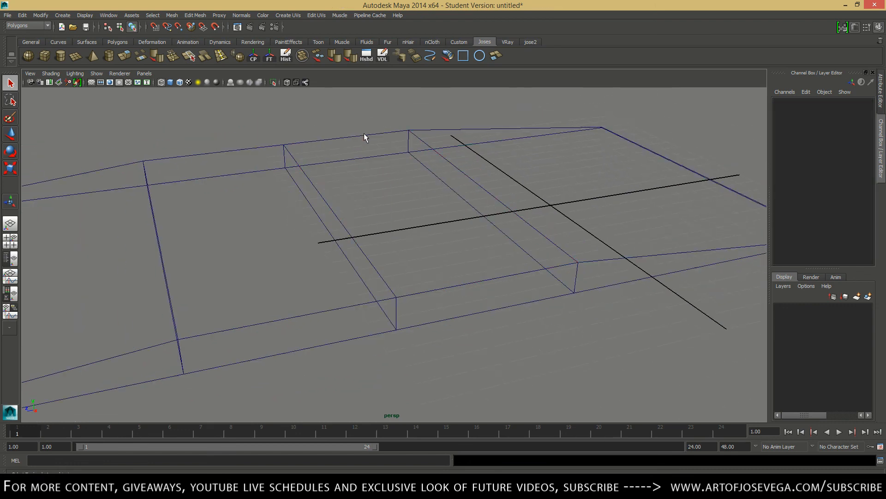
pyautogui.click(364, 134)
pyautogui.press('5')
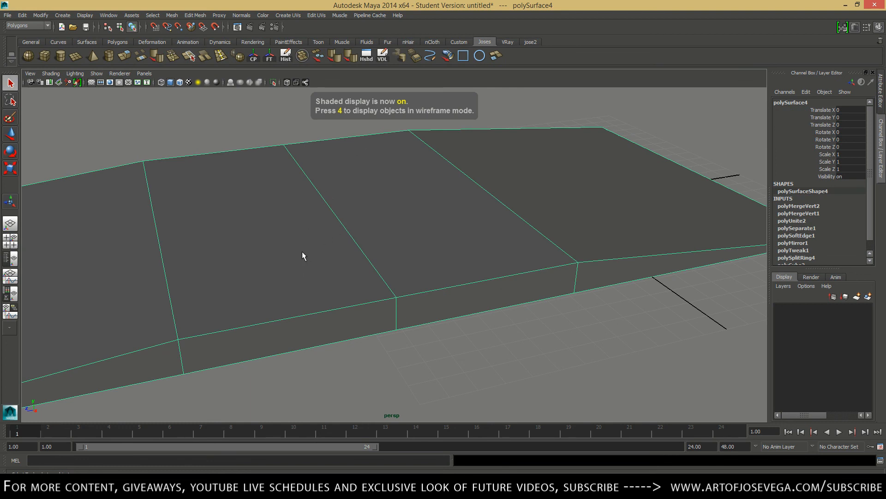
# In wireframe display and Vertex mode, merge the overlapping vertex pairs at the seam's lower and upper rear corners.
pyautogui.scroll(3, 302, 251)
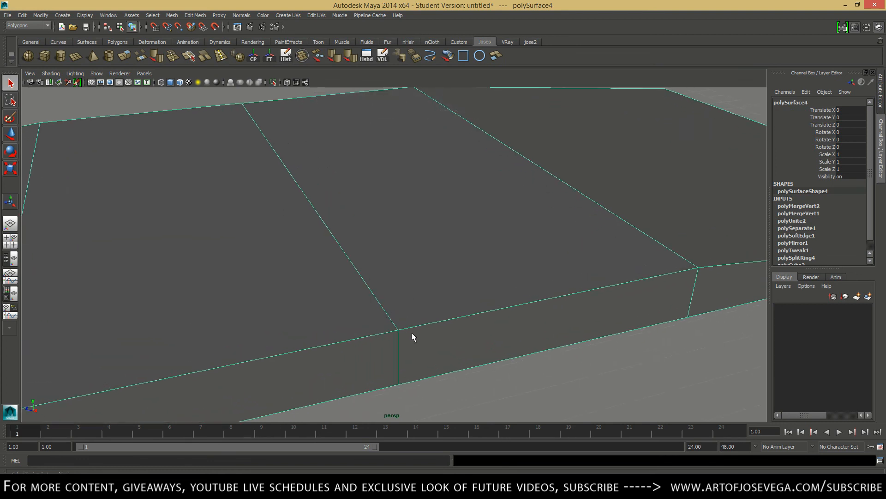
pyautogui.keyDown('alt'); pyautogui.moveTo(412, 337); pyautogui.dragTo(430, 282, button='middle'); pyautogui.keyUp('alt')
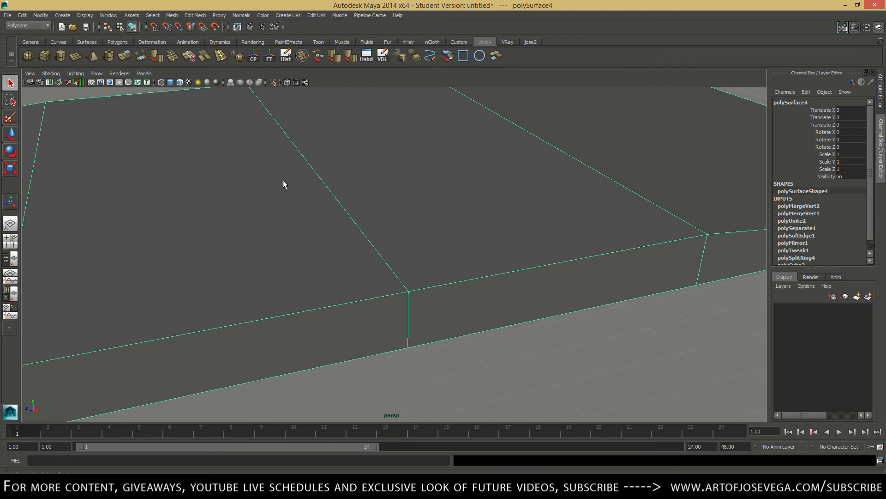
pyautogui.keyDown('alt'); pyautogui.moveTo(283, 185); pyautogui.dragTo(408, 362); pyautogui.keyUp('alt')
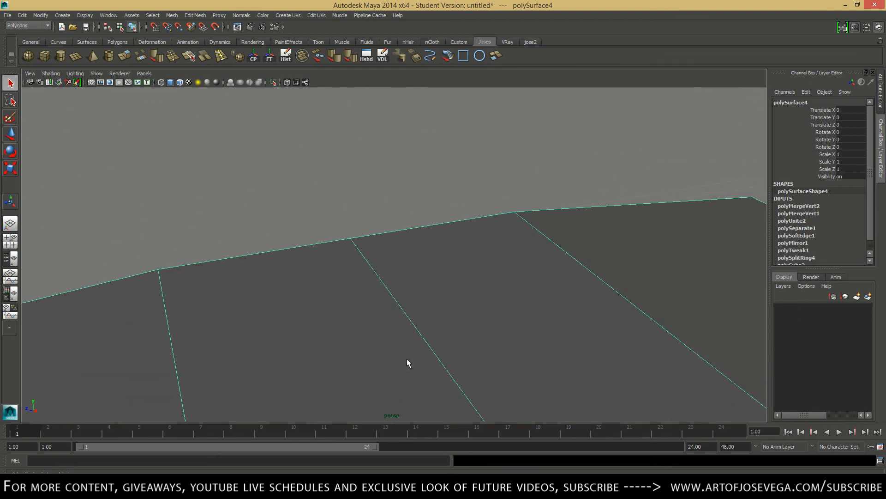
pyautogui.keyDown('alt'); pyautogui.moveTo(408, 363); pyautogui.dragTo(483, 312, button='right'); pyautogui.keyUp('alt')
pyautogui.press('4')
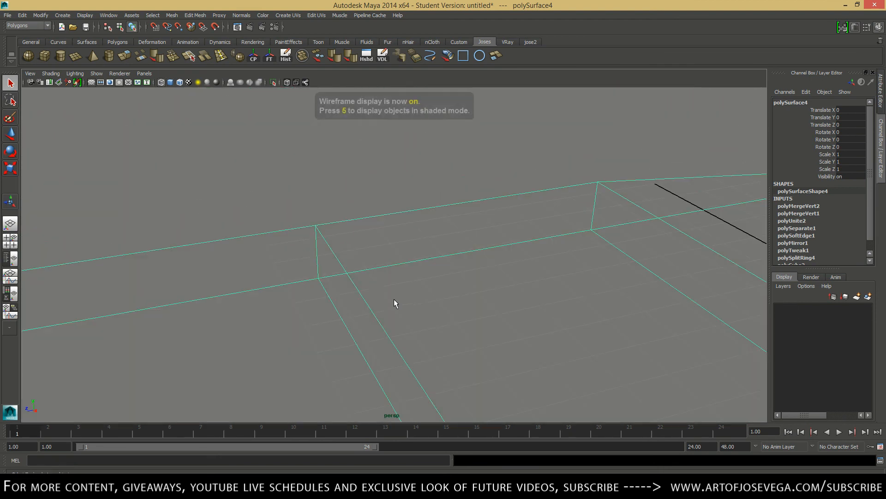
pyautogui.rightClick(348, 273)
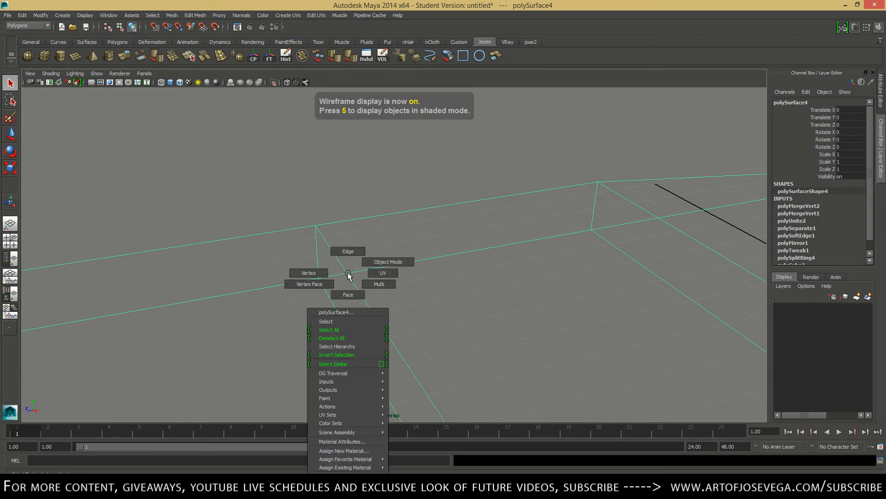
pyautogui.click(308, 273)
pyautogui.click(325, 283)
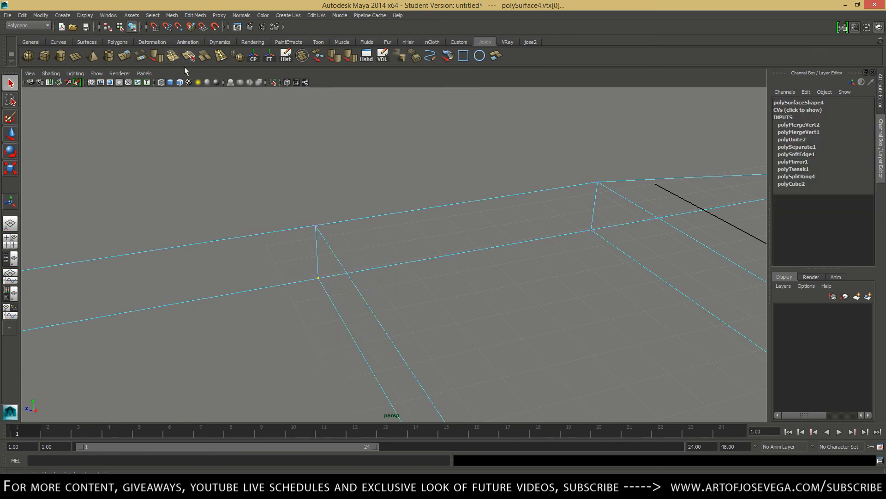
pyautogui.click(328, 232)
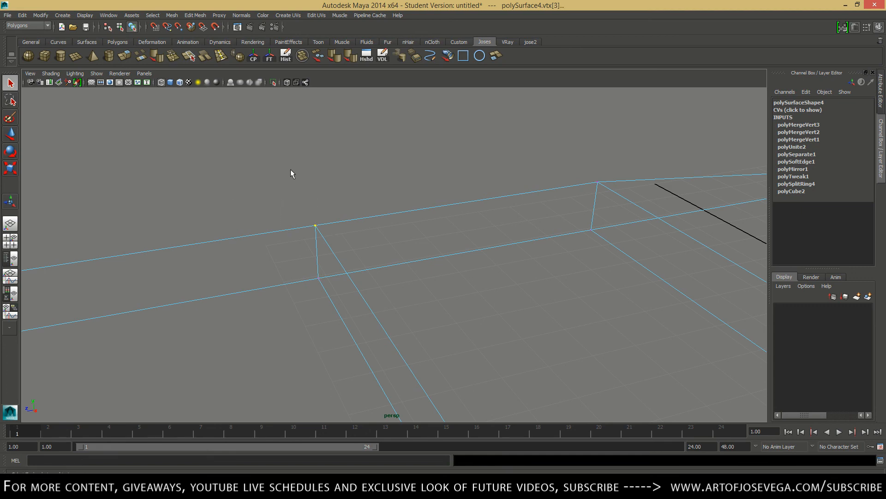
pyautogui.keyDown('alt'); pyautogui.moveTo(290, 173); pyautogui.dragTo(333, 227); pyautogui.keyUp('alt')
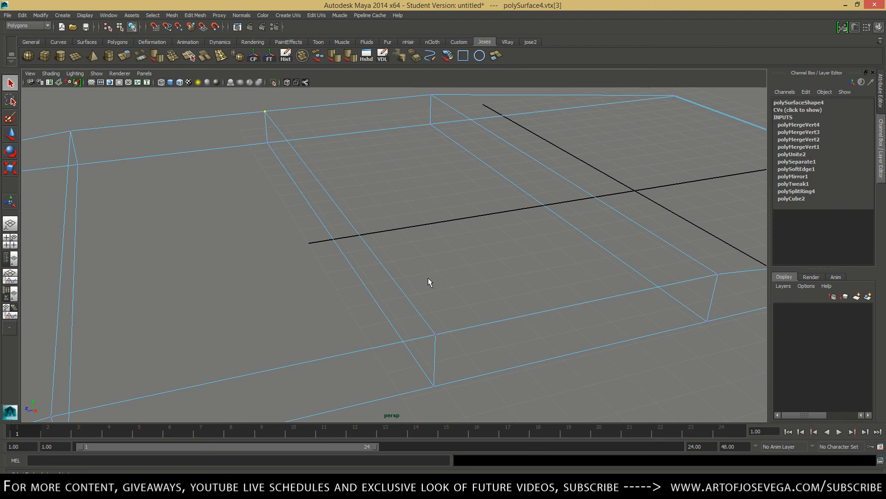
# In shaded display, pull the merged vertex at the seam's upper front corner along Z to test the weld.
pyautogui.press('5')
pyautogui.moveTo(424, 276)
pyautogui.mouseDown(button='right')
pyautogui.moveTo(448, 265)
pyautogui.moveTo(428, 320)
pyautogui.moveTo(389, 284)
pyautogui.mouseUp(button='right')
pyautogui.keyDown('alt'); pyautogui.moveTo(409, 300); pyautogui.dragTo(390, 273, button='middle'); pyautogui.keyUp('alt')
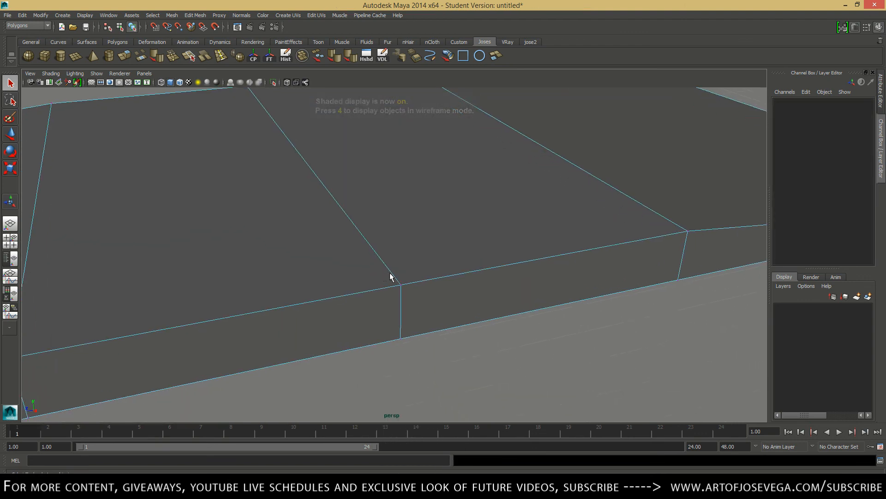
pyautogui.scroll(2, 397, 286)
pyautogui.click(403, 293)
pyautogui.press('w')
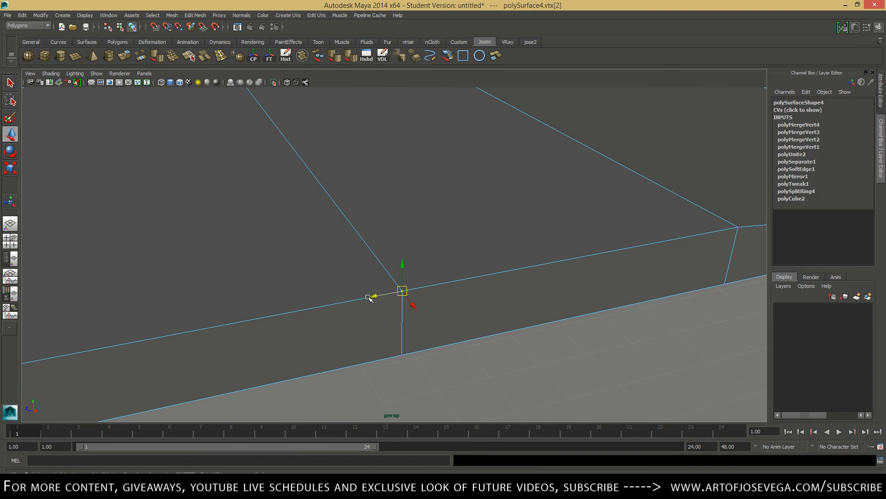
pyautogui.moveTo(369, 297); pyautogui.dragTo(424, 300)
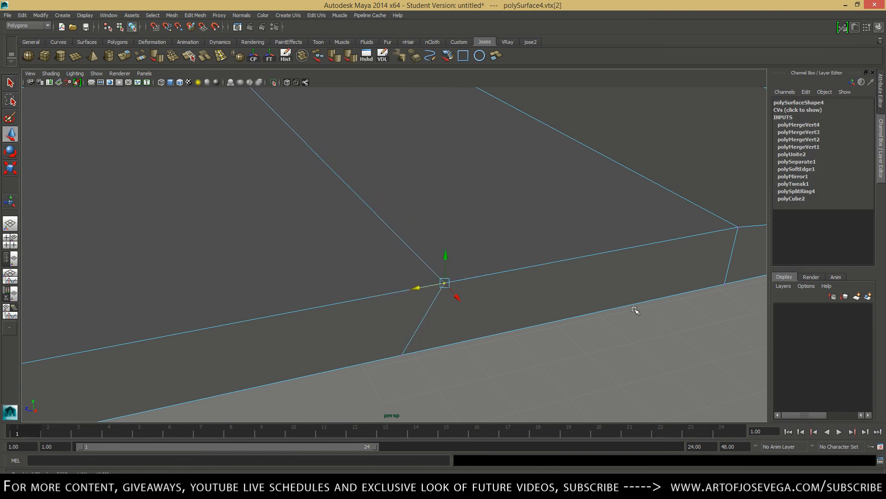
# Return to Object Mode, select the whole slab, and examine its overall shape from both sides.
pyautogui.moveTo(492, 220); pyautogui.dragTo(538, 206, button='right')
pyautogui.keyDown('alt'); pyautogui.moveTo(538, 206); pyautogui.dragTo(538, 238); pyautogui.keyUp('alt')
pyautogui.click(409, 251)
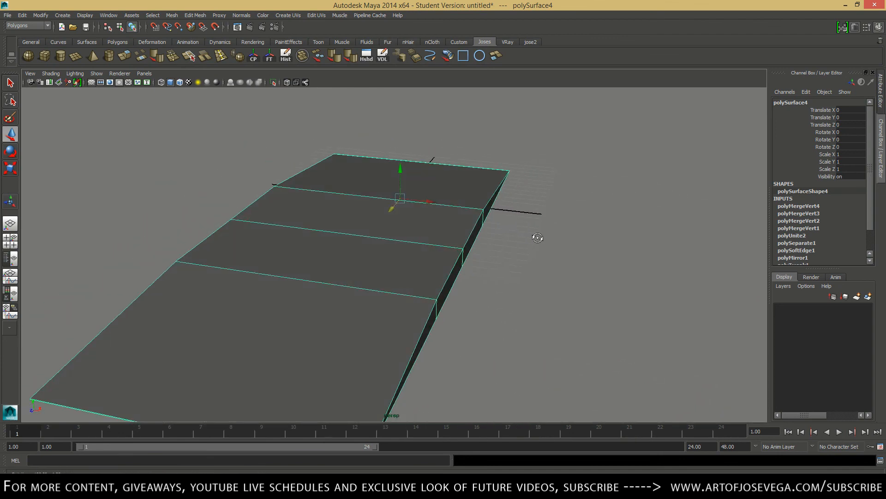
pyautogui.keyDown('alt'); pyautogui.moveTo(538, 238); pyautogui.dragTo(438, 266, button='right'); pyautogui.keyUp('alt')
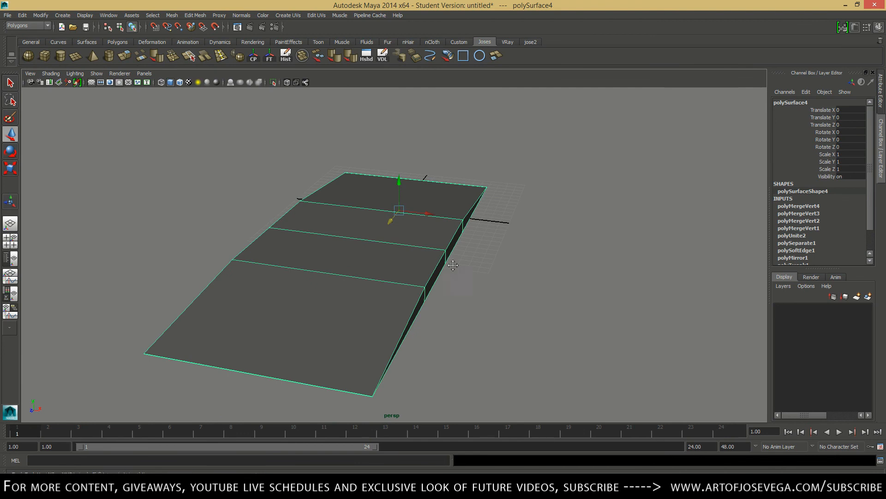
pyautogui.keyDown('alt'); pyautogui.moveTo(453, 265); pyautogui.dragTo(492, 303); pyautogui.keyUp('alt')
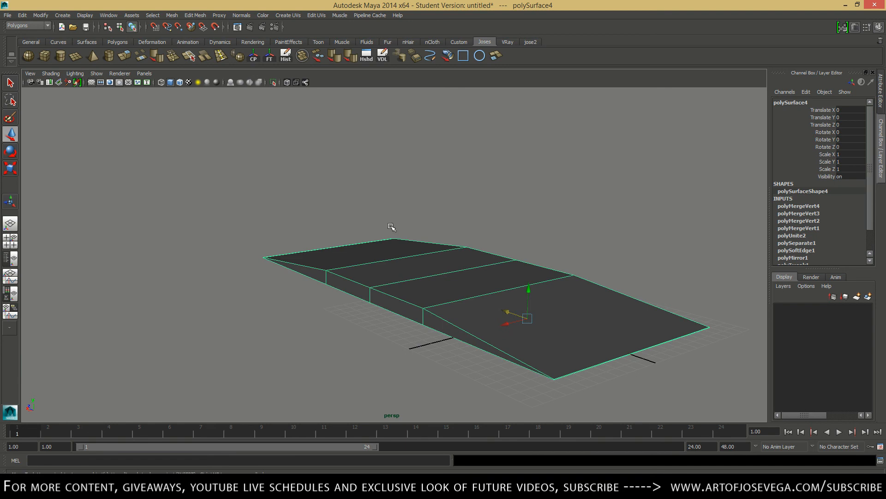
pyautogui.keyDown('alt'); pyautogui.moveTo(390, 234); pyautogui.dragTo(351, 239, button='middle'); pyautogui.keyUp('alt')
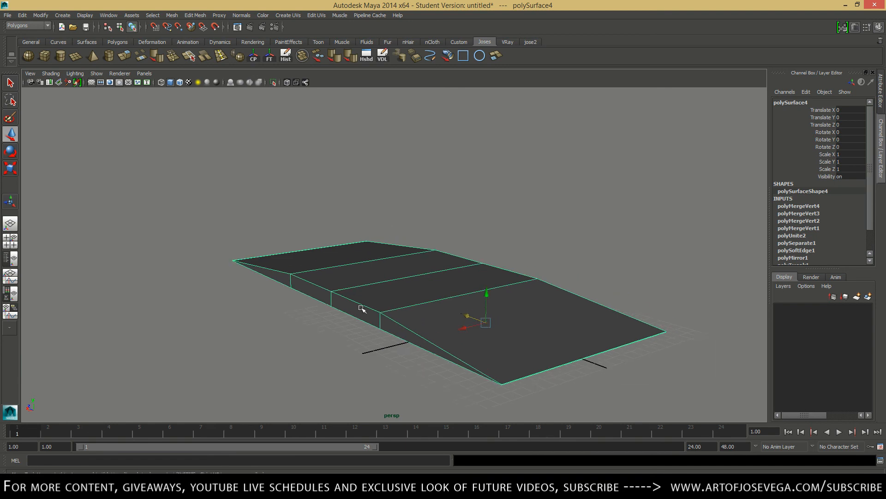
pyautogui.click(535, 230)
pyautogui.click(418, 284)
pyautogui.keyDown('alt'); pyautogui.moveTo(260, 254); pyautogui.dragTo(394, 257); pyautogui.keyUp('alt')
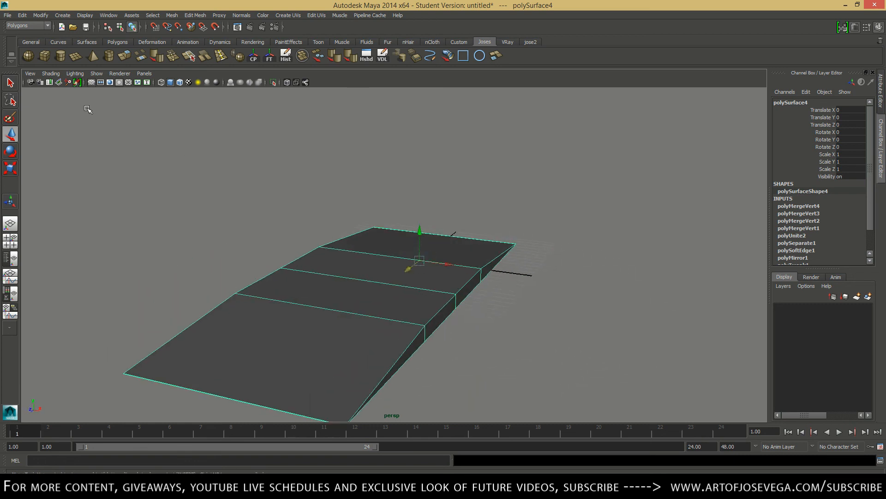
# Draw a large polygon cube beside the slab, centred at about X 25.6, Y 9.7, Z 2.8.
pyautogui.click(44, 56)
pyautogui.keyDown('alt'); pyautogui.moveTo(314, 210); pyautogui.dragTo(228, 245, button='right'); pyautogui.keyUp('alt')
pyautogui.keyDown('alt'); pyautogui.moveTo(227, 245); pyautogui.dragTo(150, 243, button='middle'); pyautogui.keyUp('alt')
pyautogui.moveTo(387, 317); pyautogui.dragTo(617, 265)
pyautogui.moveTo(544, 271); pyautogui.dragTo(550, 141)
pyautogui.press('w')
pyautogui.keyDown('alt'); pyautogui.moveTo(586, 192); pyautogui.dragTo(538, 261, button='right'); pyautogui.keyUp('alt')
pyautogui.keyDown('alt'); pyautogui.moveTo(538, 261); pyautogui.dragTo(436, 293, button='middle'); pyautogui.keyUp('alt')
pyautogui.keyDown('alt'); pyautogui.moveTo(413, 244); pyautogui.dragTo(376, 228); pyautogui.keyUp('alt')
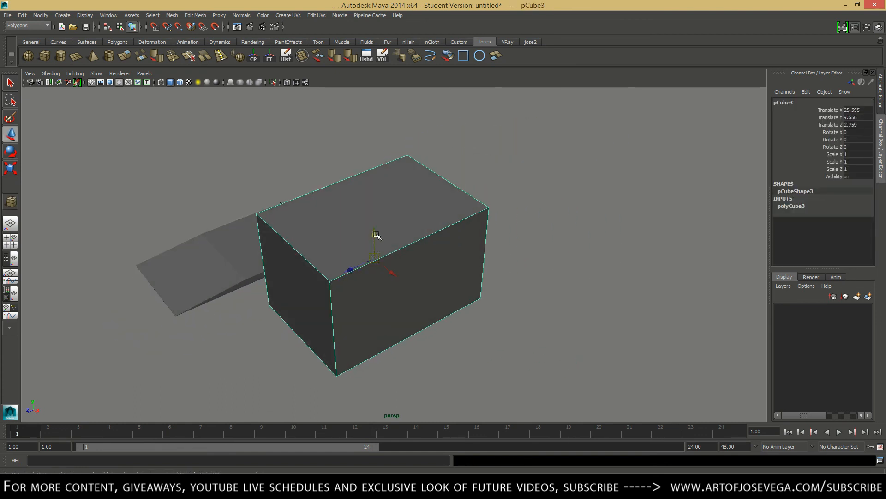
# In Vertex mode, pull the cube's nearest upper corner inward along Z and lower the adjacent upper corner.
pyautogui.moveTo(376, 228); pyautogui.dragTo(293, 252, button='right')
pyautogui.click(302, 260)
pyautogui.click(306, 258)
pyautogui.click(329, 281)
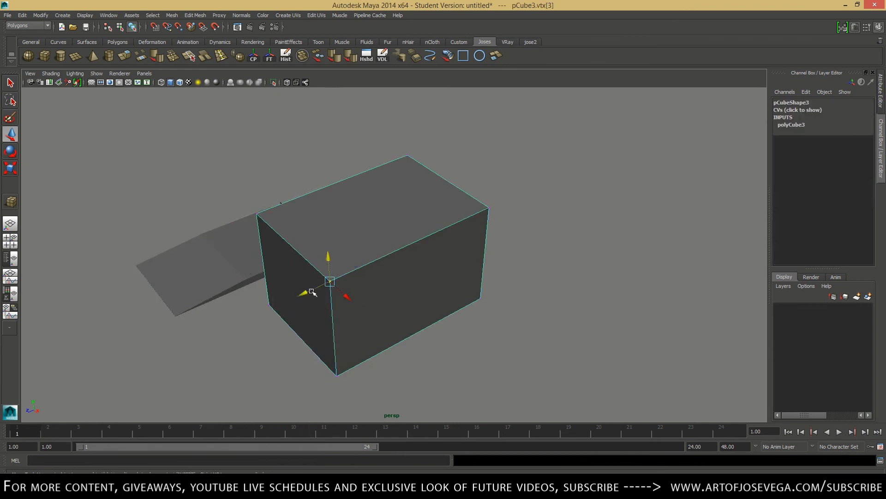
pyautogui.moveTo(305, 293); pyautogui.dragTo(391, 247)
pyautogui.click(257, 214)
pyautogui.moveTo(253, 187); pyautogui.dragTo(351, 227)
# Lower the three high top vertices and shift them along Z, and pull the four far-end vertices inward along Z.
pyautogui.moveTo(365, 148); pyautogui.dragTo(544, 258)
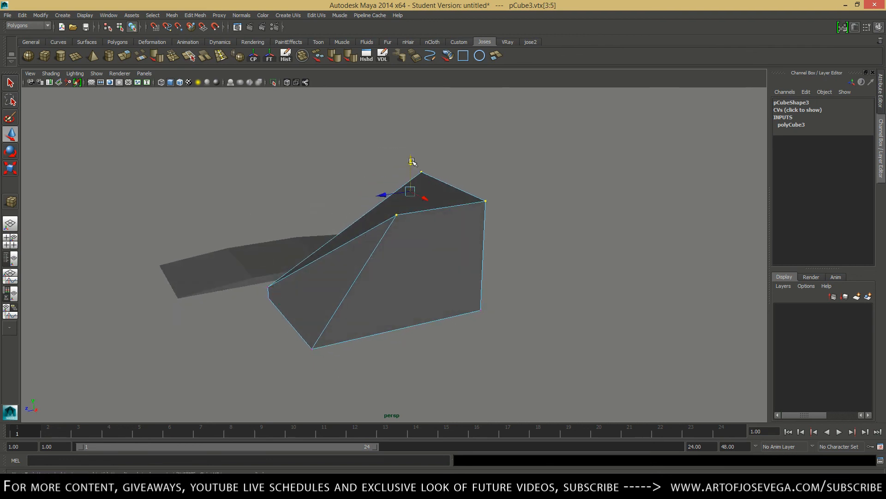
pyautogui.moveTo(411, 162); pyautogui.dragTo(415, 236)
pyautogui.moveTo(380, 236); pyautogui.dragTo(324, 238)
pyautogui.keyDown('alt'); pyautogui.moveTo(351, 245); pyautogui.dragTo(437, 266, button='right'); pyautogui.keyUp('alt')
pyautogui.moveTo(438, 220); pyautogui.dragTo(552, 376)
pyautogui.moveTo(469, 298); pyautogui.dragTo(393, 301)
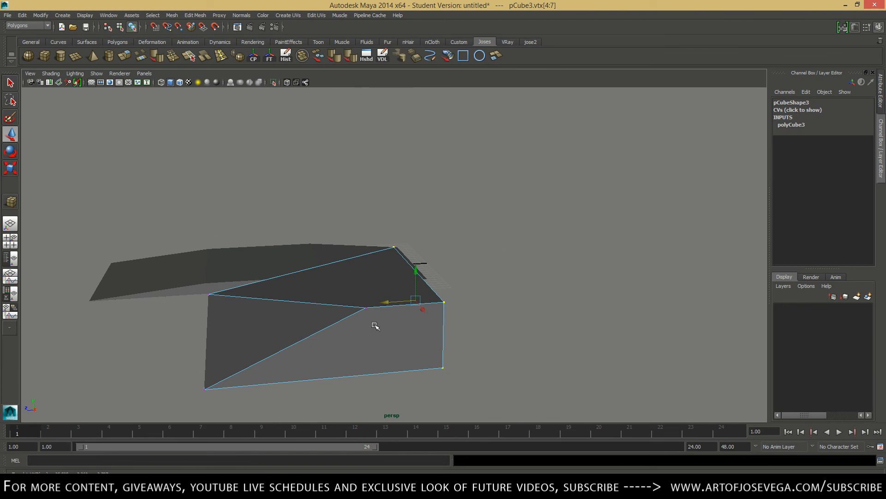
# Return to Object Mode and delete the slab, keeping only the reshaped block.
pyautogui.moveTo(345, 265); pyautogui.dragTo(373, 252, button='right')
pyautogui.keyDown('alt'); pyautogui.moveTo(485, 267); pyautogui.dragTo(552, 226); pyautogui.keyUp('alt')
pyautogui.keyDown('alt'); pyautogui.moveTo(494, 252); pyautogui.dragTo(581, 251, button='middle'); pyautogui.keyUp('alt')
pyautogui.scroll(-3, 581, 250)
pyautogui.click(296, 278)
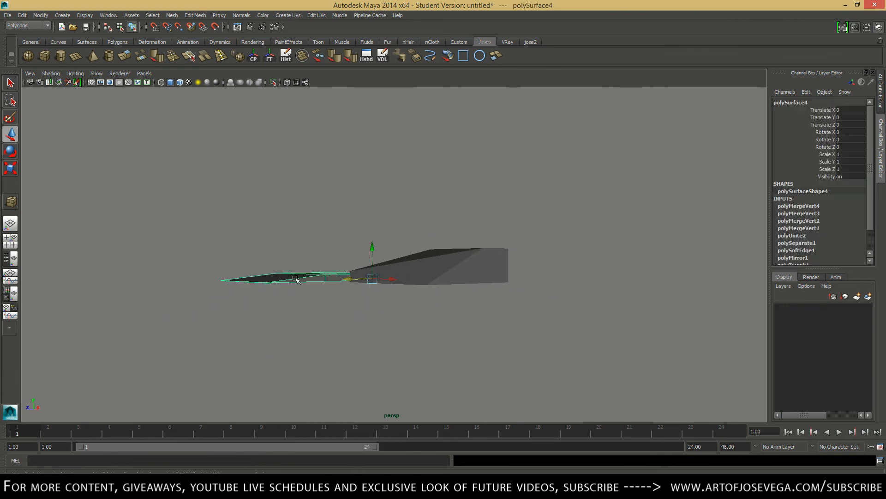
pyautogui.press('Delete')
# Draw a large polygon plane as ground under the block and move it to about X -1.0, Z -6.2.
pyautogui.keyDown('alt'); pyautogui.moveTo(352, 284); pyautogui.dragTo(357, 313); pyautogui.keyUp('alt')
pyautogui.keyDown('alt'); pyautogui.moveTo(475, 299); pyautogui.dragTo(290, 283, button='right'); pyautogui.keyUp('alt')
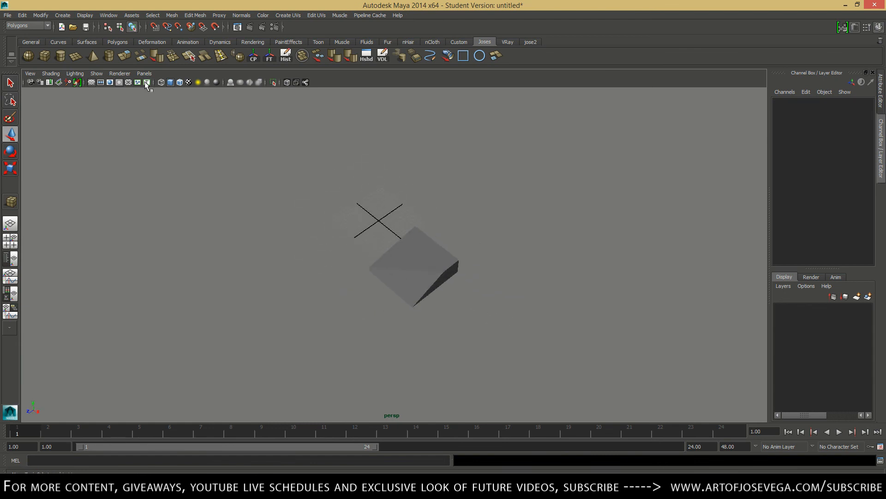
pyautogui.click(76, 56)
pyautogui.moveTo(159, 121); pyautogui.dragTo(848, 165)
pyautogui.press('w')
pyautogui.moveTo(472, 153); pyautogui.dragTo(368, 220)
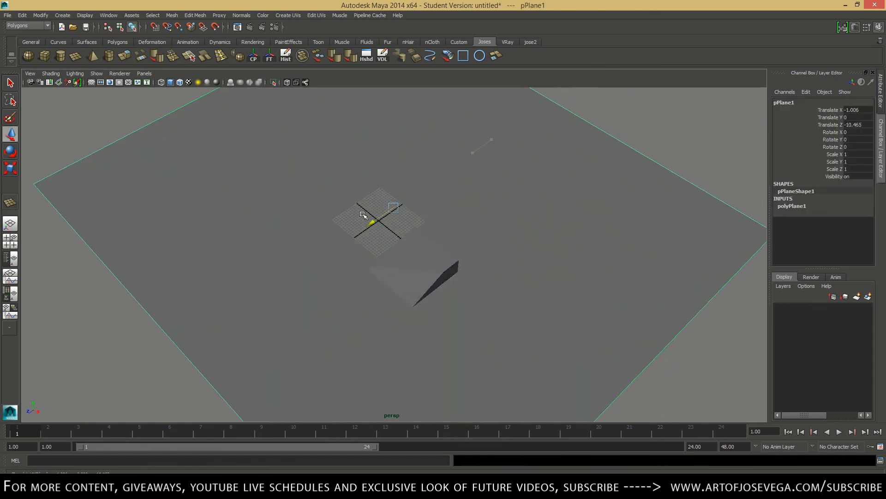
# View the block and ground plane from near ground level and hide the grid in the perspective view.
pyautogui.keyDown('alt'); pyautogui.moveTo(367, 219); pyautogui.dragTo(594, 318, button='right'); pyautogui.keyUp('alt')
pyautogui.keyDown('alt'); pyautogui.moveTo(593, 319); pyautogui.dragTo(554, 255); pyautogui.keyUp('alt')
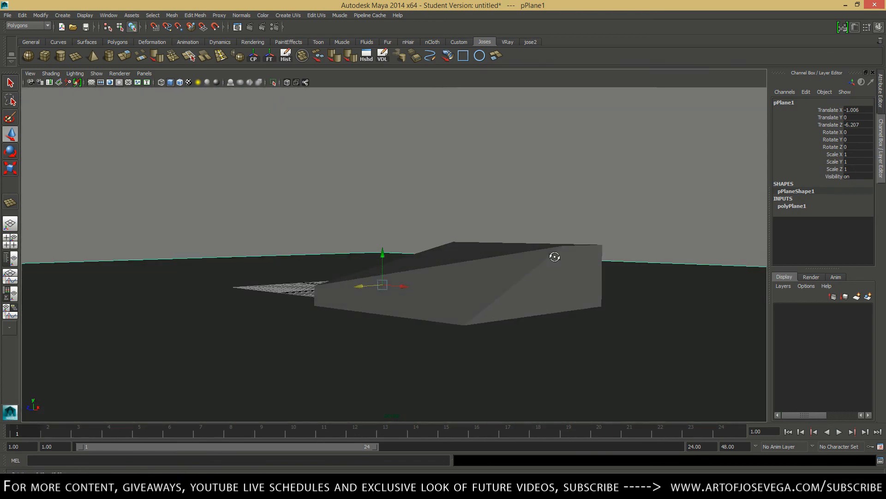
pyautogui.click(487, 281)
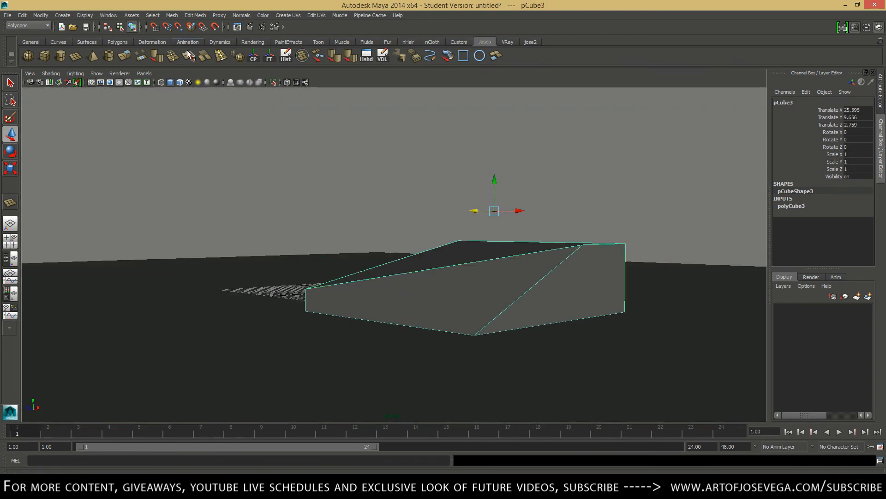
pyautogui.moveTo(484, 278); pyautogui.dragTo(577, 342)
pyautogui.click(380, 351)
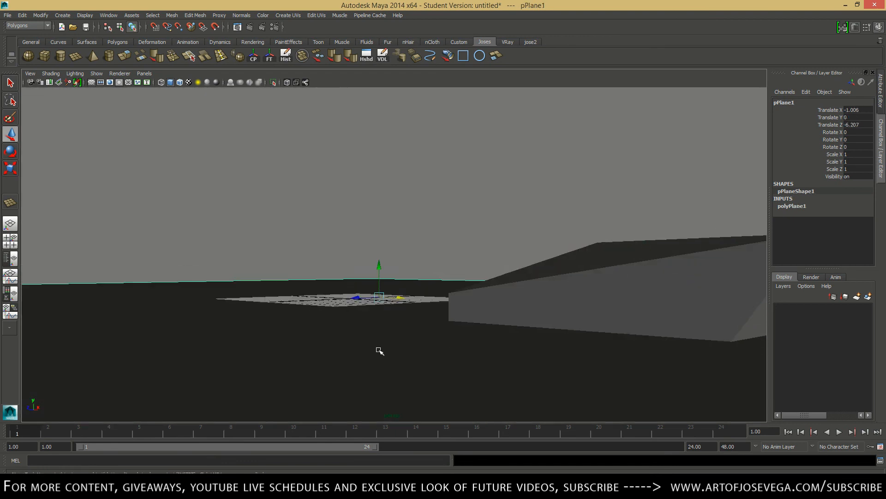
pyautogui.keyDown('alt'); pyautogui.moveTo(379, 351); pyautogui.dragTo(393, 346, button='middle'); pyautogui.keyUp('alt')
pyautogui.click(91, 82)
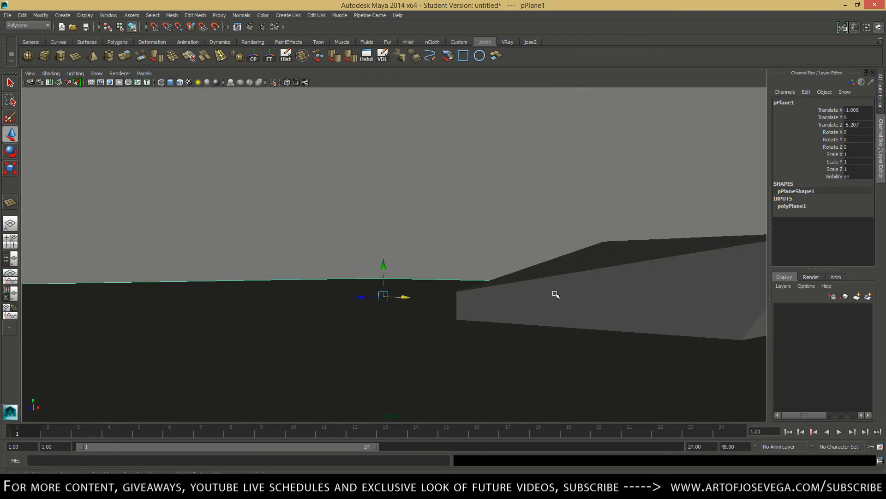
# Duplicate the block and, using the four-view layout, move the copy to about X -77.9, Z -58.5.
pyautogui.click(558, 295)
pyautogui.moveTo(677, 279); pyautogui.dragTo(323, 271)
pyautogui.hotkey('ctrl', 'd')
pyautogui.press('space')
pyautogui.keyDown('alt'); pyautogui.moveTo(238, 160); pyautogui.dragTo(18, 170, button='right'); pyautogui.keyUp('alt')
pyautogui.keyDown('alt'); pyautogui.moveTo(204, 143); pyautogui.dragTo(215, 155, button='middle'); pyautogui.keyUp('alt')
pyautogui.moveTo(183, 149); pyautogui.dragTo(145, 125)
# Scale the copied block to 3.36 in X and Z and 28.772 in Y, and move it to about X -29.8, Z -100.6.
pyautogui.press('r')
pyautogui.moveTo(549, 125); pyautogui.dragTo(539, 87)
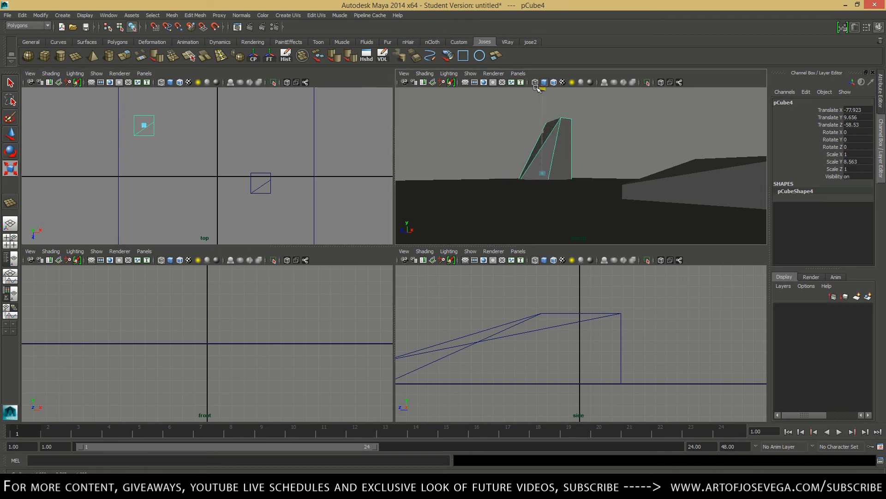
pyautogui.press('w')
pyautogui.moveTo(524, 168); pyautogui.dragTo(711, 174)
pyautogui.press('r')
pyautogui.press('w')
pyautogui.moveTo(590, 174); pyautogui.dragTo(700, 172)
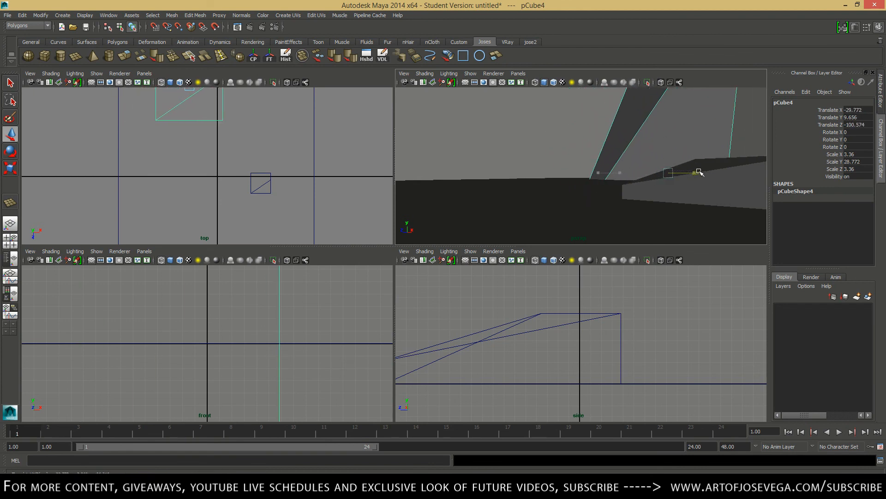
# Scale the tall background block up to 8.828 in X and Z and 75.594 in Y.
pyautogui.keyDown('alt'); pyautogui.moveTo(157, 149); pyautogui.dragTo(92, 138, button='right'); pyautogui.keyUp('alt')
pyautogui.keyDown('alt'); pyautogui.moveTo(93, 138); pyautogui.dragTo(100, 169, button='middle'); pyautogui.keyUp('alt')
pyautogui.press('r')
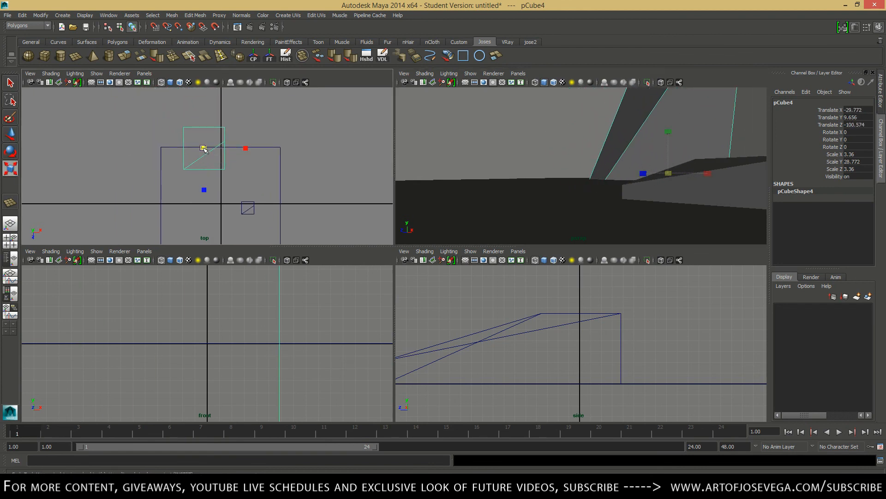
pyautogui.moveTo(203, 148); pyautogui.dragTo(304, 147)
# Duplicate the enlarged block and move the copy to about X -82.6, Z 27.6.
pyautogui.hotkey('ctrl', 'd')
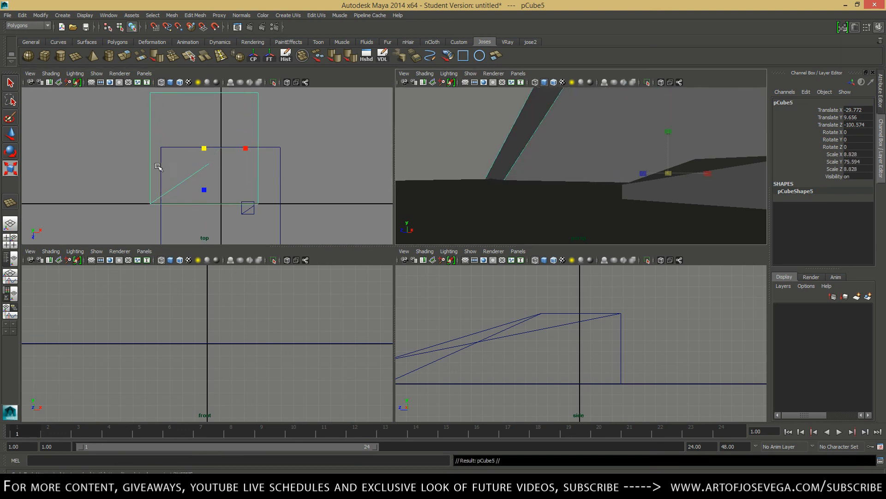
pyautogui.press('w')
pyautogui.keyDown('alt'); pyautogui.moveTo(215, 199); pyautogui.dragTo(214, 179, button='middle'); pyautogui.keyUp('alt')
pyautogui.moveTo(203, 128); pyautogui.dragTo(171, 206)
pyautogui.scroll(-1, 144, 166)
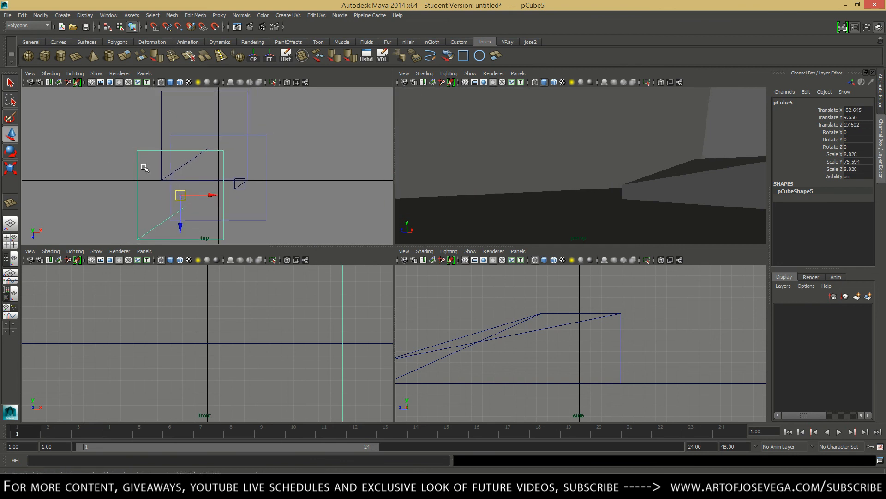
# Rotate the copied tall block to about 135.9 degrees in Y and move it to about X -76.7, Z 53.5.
pyautogui.keyDown('alt'); pyautogui.moveTo(143, 164); pyautogui.dragTo(143, 100, button='middle'); pyautogui.keyUp('alt')
pyautogui.press('e')
pyautogui.moveTo(220, 150); pyautogui.dragTo(186, 152)
pyautogui.press('w')
pyautogui.press('space')
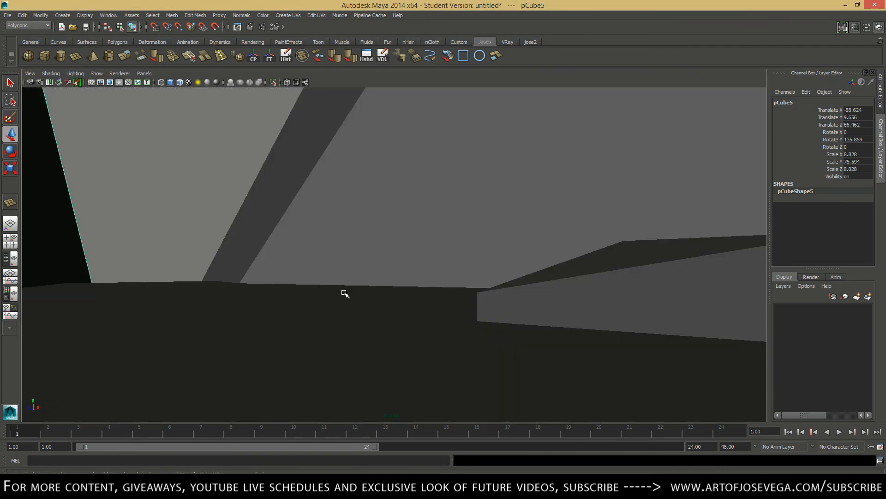
pyautogui.press('space')
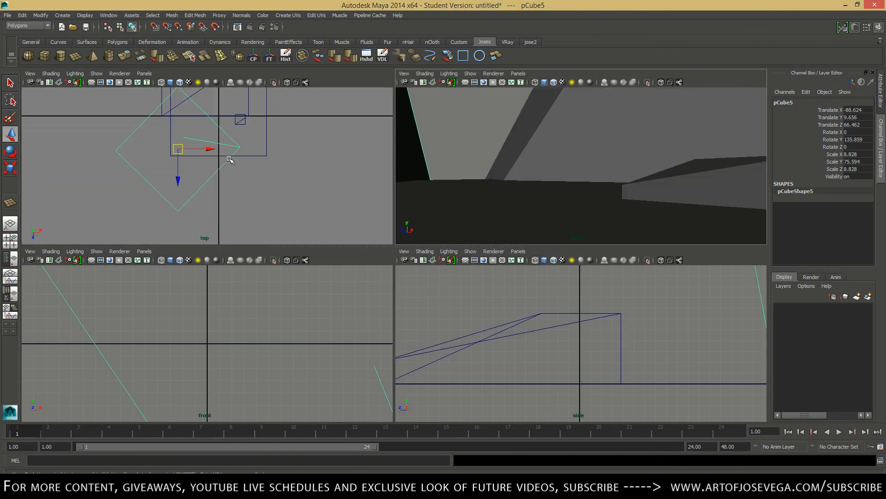
pyautogui.moveTo(178, 149); pyautogui.dragTo(183, 143)
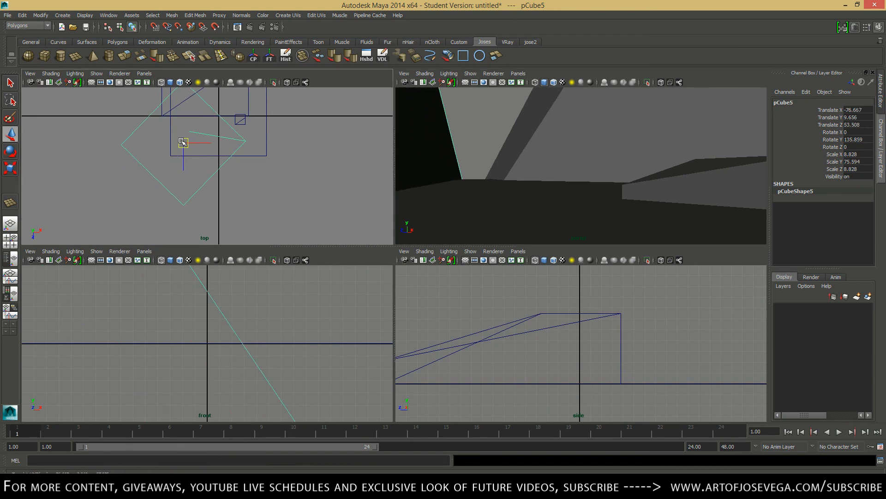
# Duplicate the ground plane, scale the copy to 2.503, and place it at about X -239.7, Z -17.9, tilted about -12.6 degrees in Z.
pyautogui.click(474, 230)
pyautogui.scroll(-3, 199, 138)
pyautogui.keyDown('alt'); pyautogui.moveTo(206, 141); pyautogui.dragTo(219, 165, button='middle'); pyautogui.keyUp('alt')
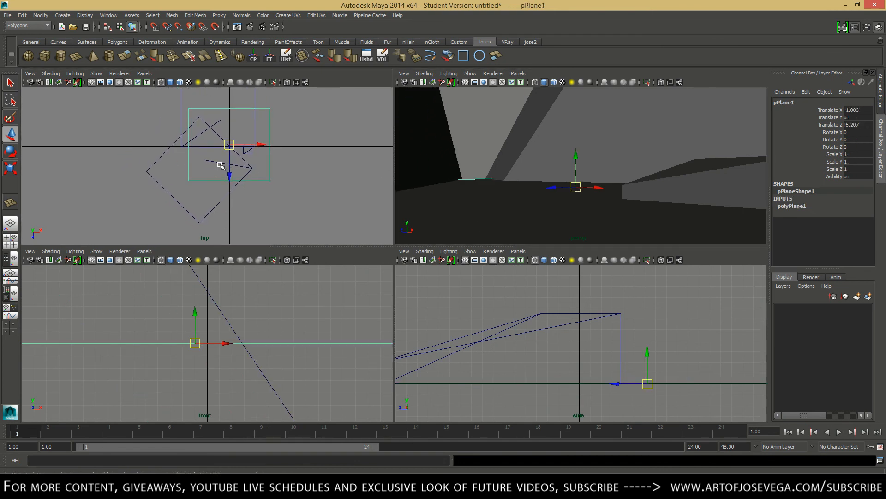
pyautogui.hotkey('ctrl', 'd')
pyautogui.moveTo(227, 143)
pyautogui.mouseDown()
pyautogui.moveTo(158, 143)
pyautogui.moveTo(242, 151)
pyautogui.mouseUp()
pyautogui.press('e')
pyautogui.press('r')
pyautogui.press('w')
pyautogui.moveTo(156, 142)
pyautogui.mouseDown()
pyautogui.moveTo(133, 140)
pyautogui.moveTo(160, 143)
pyautogui.mouseUp()
pyautogui.press('e')
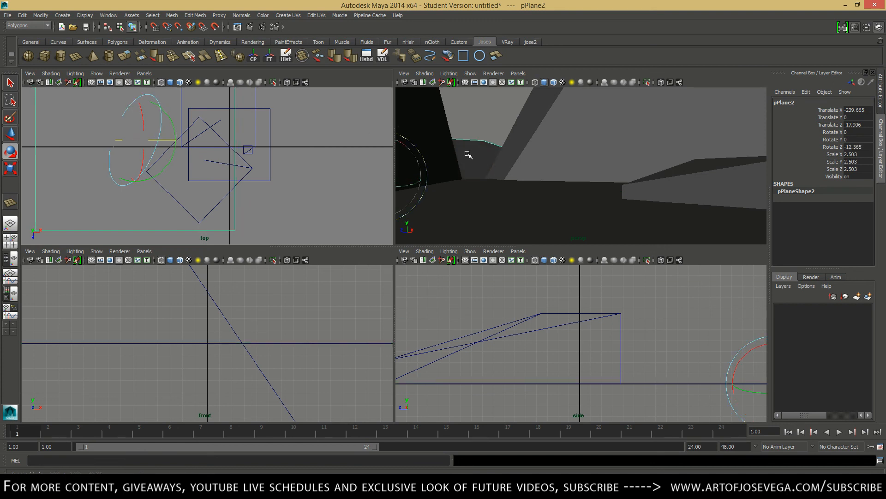
# Stretch the copied plane to 5.644 in Z, tilt it about -6.9 degrees in X, and check it in the full perspective view.
pyautogui.press('r')
pyautogui.moveTo(135, 181); pyautogui.dragTo(139, 230)
pyautogui.press('e')
pyautogui.moveTo(143, 160); pyautogui.dragTo(139, 156)
pyautogui.press('w')
pyautogui.press('space')
pyautogui.click(254, 153)
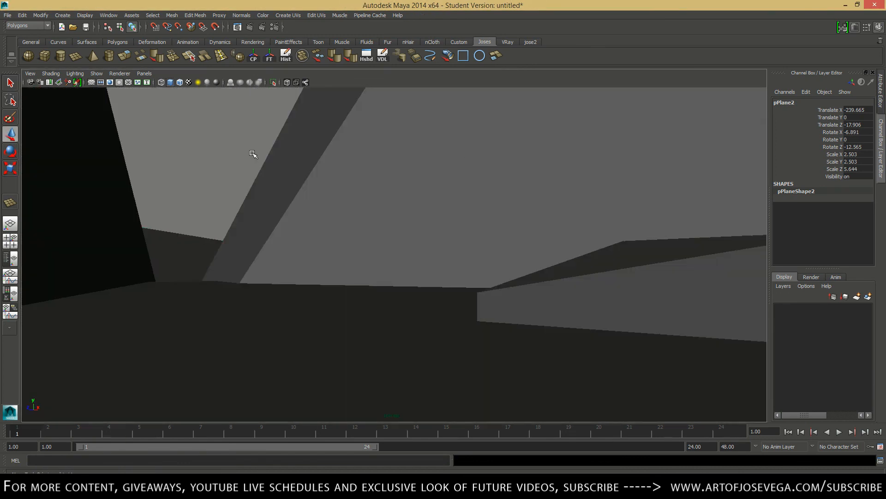
pyautogui.click(592, 279)
pyautogui.click(322, 245)
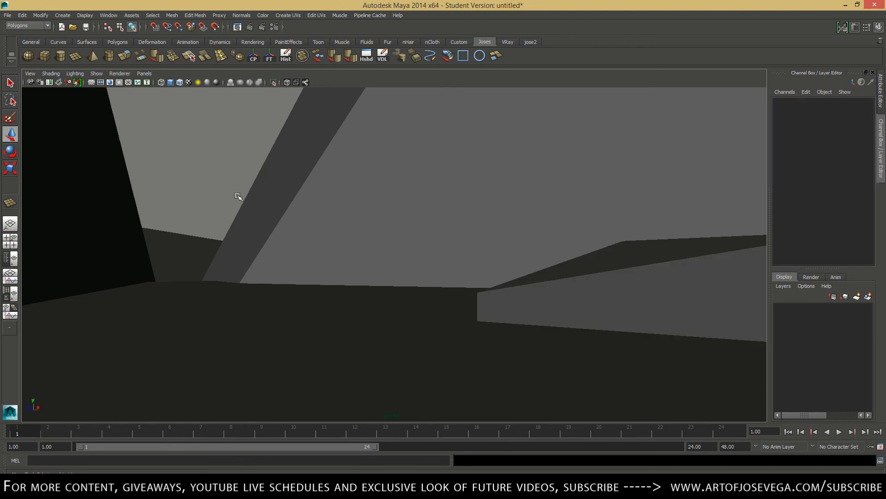
pyautogui.click(332, 336)
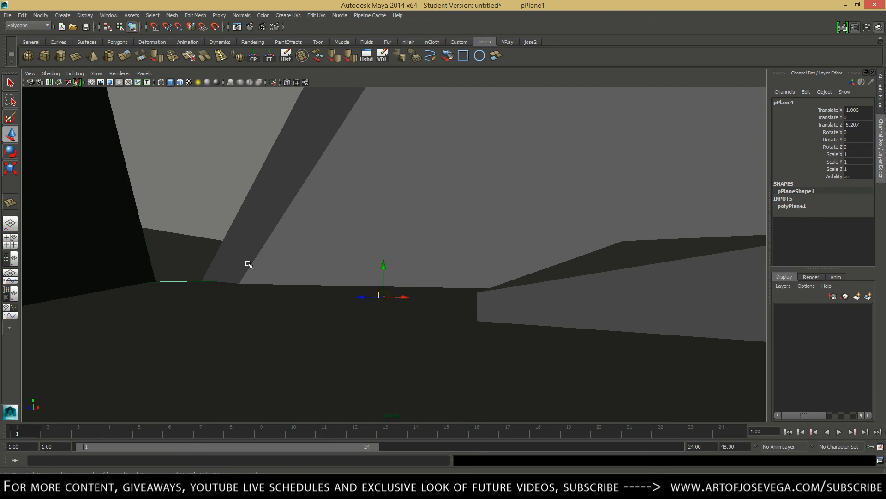
pyautogui.click(182, 254)
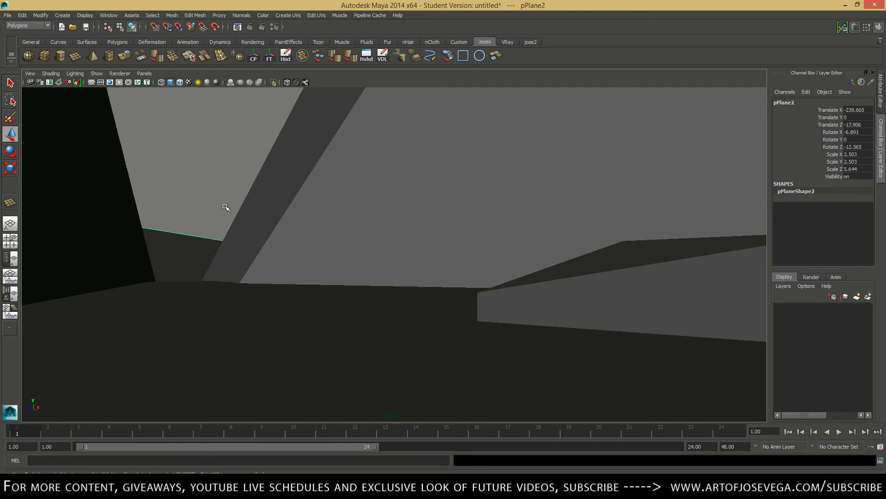
# Duplicate the low wedge block, scale the copy to 0.207, and place it tilted at the base of the original's front face.
pyautogui.click(544, 287)
pyautogui.hotkey('ctrl', 'd')
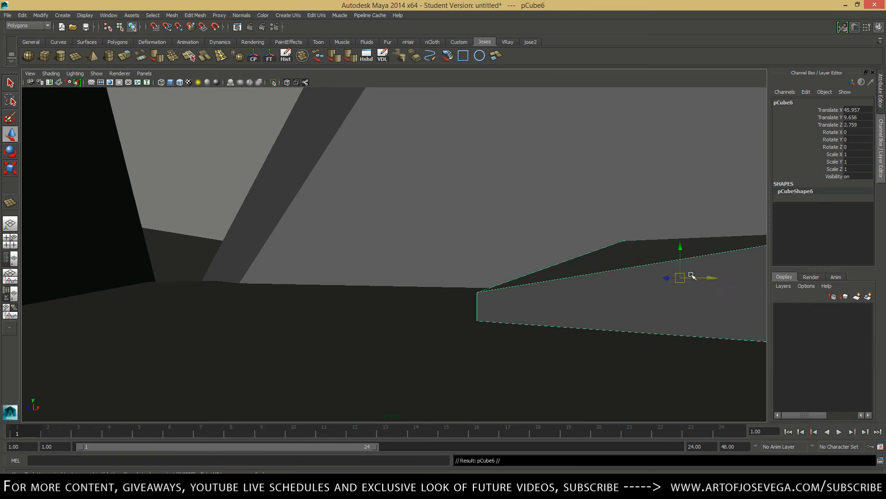
pyautogui.moveTo(680, 253); pyautogui.dragTo(427, 294)
pyautogui.press('r')
pyautogui.press('e')
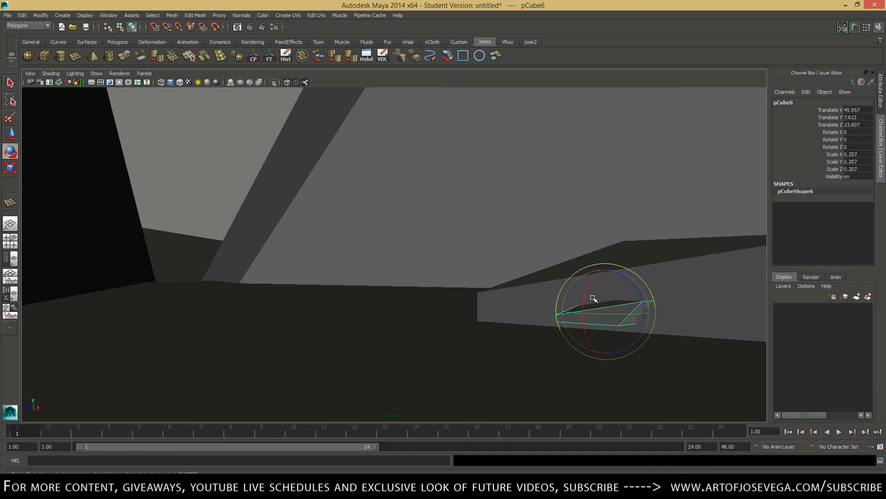
pyautogui.moveTo(585, 294); pyautogui.dragTo(597, 338)
pyautogui.press('w')
pyautogui.click(190, 120)
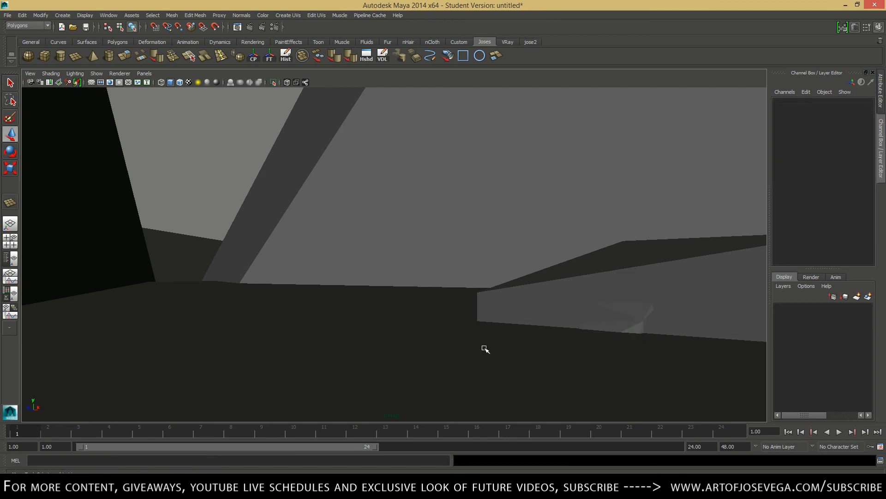
# Examine the blocked-out scene from above and from outside the tall blocks.
pyautogui.click(324, 157)
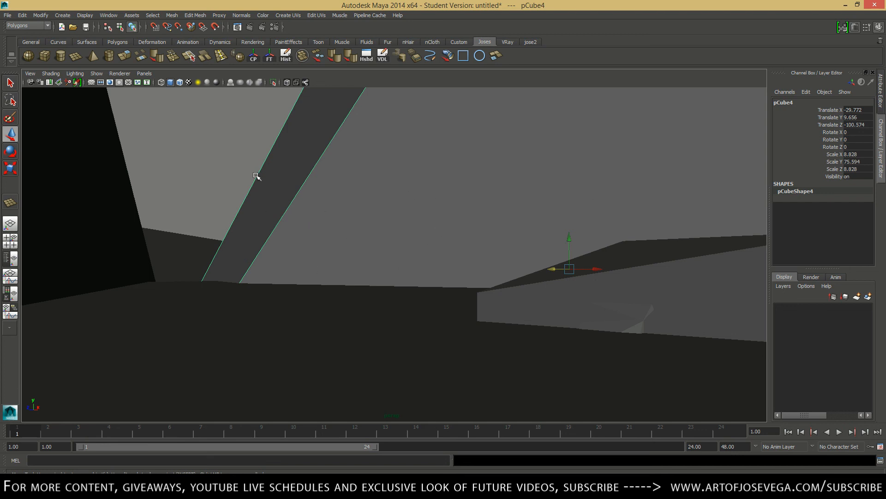
pyautogui.click(219, 161)
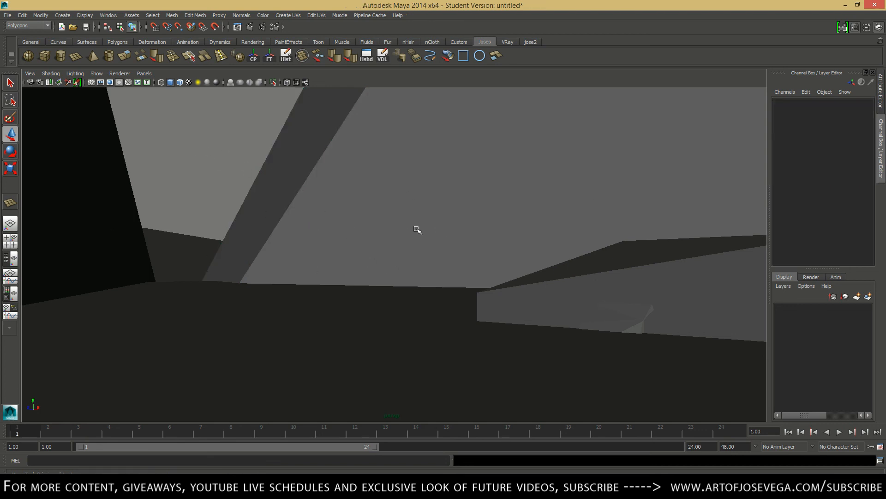
pyautogui.keyDown('alt'); pyautogui.moveTo(512, 242); pyautogui.dragTo(460, 252, button='right'); pyautogui.keyUp('alt')
pyautogui.keyDown('alt'); pyautogui.moveTo(453, 237); pyautogui.dragTo(457, 255); pyautogui.keyUp('alt')
pyautogui.keyDown('alt'); pyautogui.moveTo(458, 255); pyautogui.dragTo(425, 253, button='right'); pyautogui.keyUp('alt')
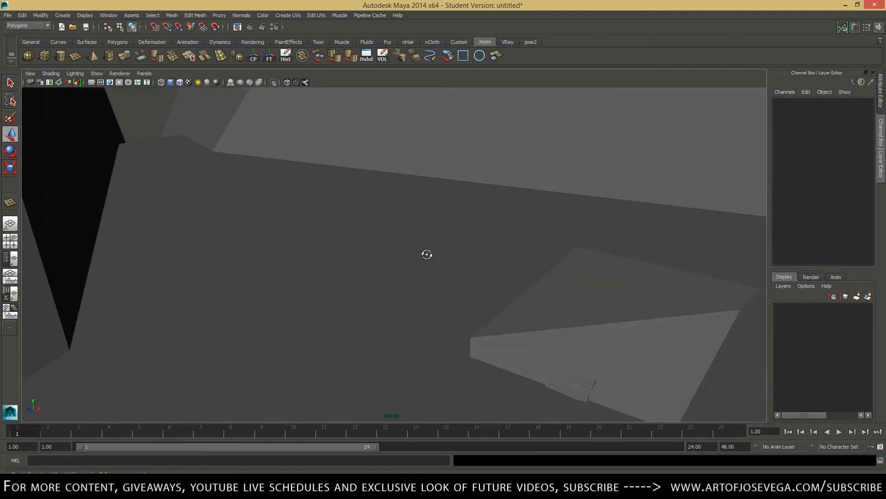
pyautogui.keyDown('alt'); pyautogui.moveTo(425, 254); pyautogui.dragTo(413, 249); pyautogui.keyUp('alt')
pyautogui.keyDown('alt'); pyautogui.moveTo(415, 250); pyautogui.dragTo(423, 259, button='middle'); pyautogui.keyUp('alt')
pyautogui.keyDown('alt'); pyautogui.moveTo(424, 259); pyautogui.dragTo(419, 260); pyautogui.keyUp('alt')
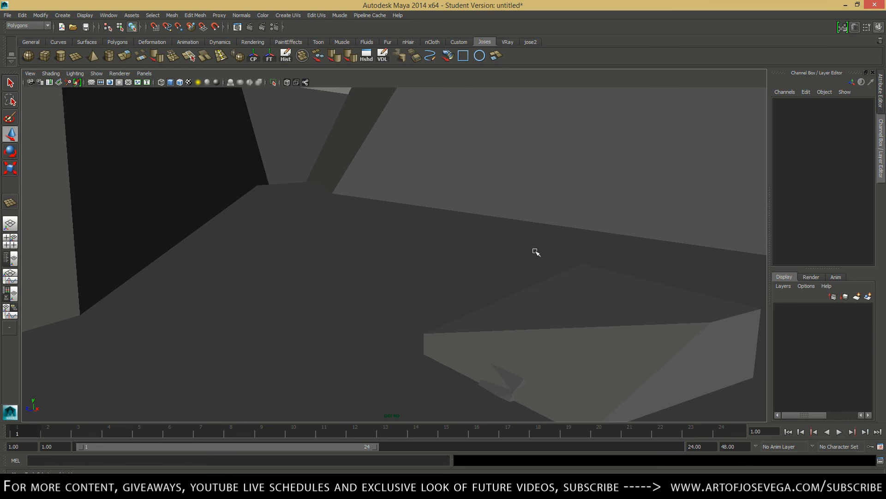
pyautogui.keyDown('alt'); pyautogui.moveTo(536, 252); pyautogui.dragTo(273, 263); pyautogui.keyUp('alt')
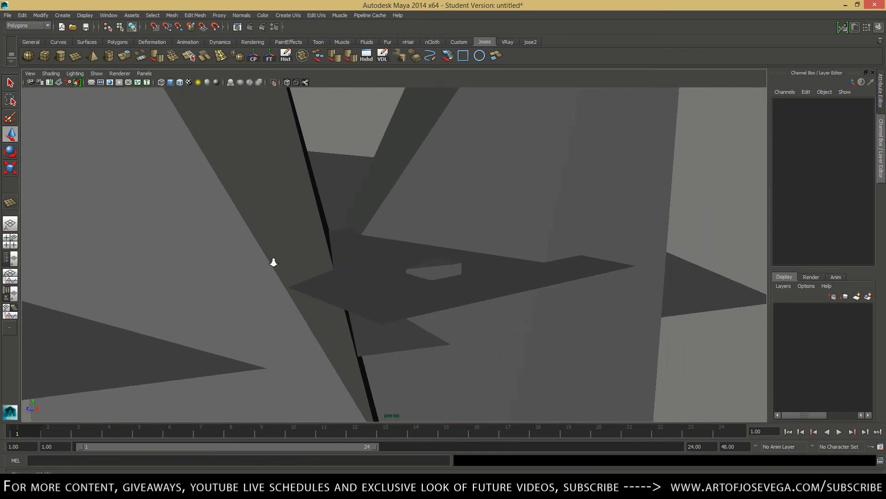
pyautogui.keyDown('alt'); pyautogui.moveTo(454, 222); pyautogui.dragTo(313, 225); pyautogui.keyUp('alt')
pyautogui.keyDown('alt'); pyautogui.moveTo(365, 204); pyautogui.dragTo(349, 210); pyautogui.keyUp('alt')
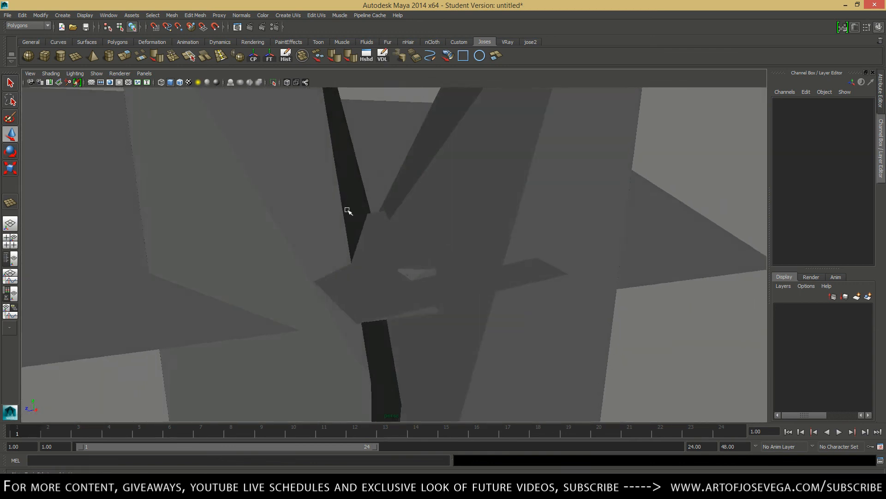
# Examine the composition again from near ground level, with the low block in front of the tall ones.
pyautogui.keyDown('alt'); pyautogui.moveTo(348, 210); pyautogui.dragTo(438, 235, button='right'); pyautogui.keyUp('alt')
pyautogui.keyDown('alt'); pyautogui.moveTo(443, 248); pyautogui.dragTo(452, 295, button='middle'); pyautogui.keyUp('alt')
pyautogui.keyDown('alt'); pyautogui.moveTo(369, 241); pyautogui.dragTo(416, 245, button='right'); pyautogui.keyUp('alt')
pyautogui.keyDown('alt'); pyautogui.moveTo(461, 257); pyautogui.dragTo(438, 255, button='middle'); pyautogui.keyUp('alt')
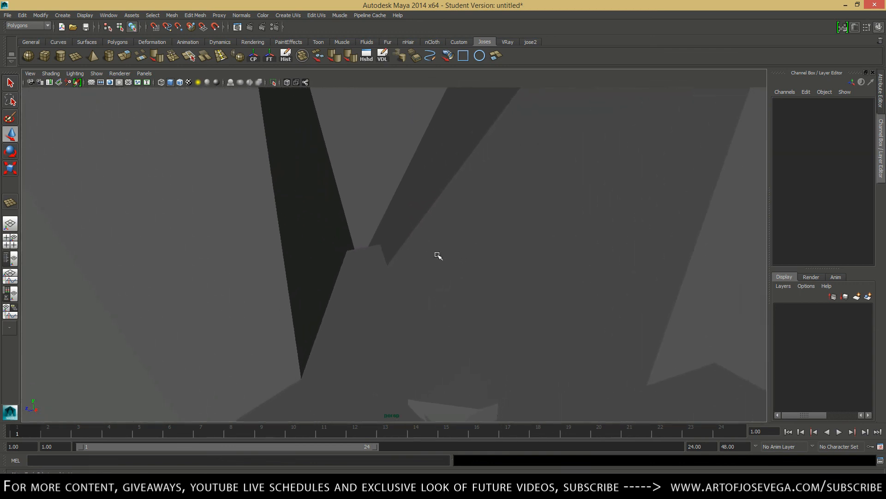
pyautogui.keyDown('alt'); pyautogui.moveTo(437, 255); pyautogui.dragTo(453, 245); pyautogui.keyUp('alt')
pyautogui.keyDown('alt'); pyautogui.moveTo(453, 246); pyautogui.dragTo(375, 217, button='middle'); pyautogui.keyUp('alt')
pyautogui.keyDown('alt'); pyautogui.moveTo(411, 296); pyautogui.dragTo(515, 370, button='right'); pyautogui.keyUp('alt')
pyautogui.keyDown('alt'); pyautogui.moveTo(514, 370); pyautogui.dragTo(418, 340); pyautogui.keyUp('alt')
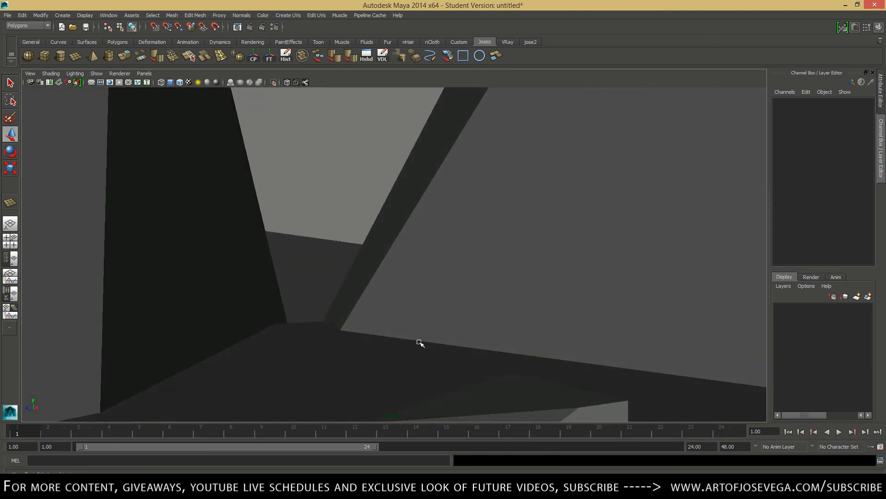
pyautogui.keyDown('alt'); pyautogui.moveTo(409, 339); pyautogui.dragTo(418, 287, button='middle'); pyautogui.keyUp('alt')
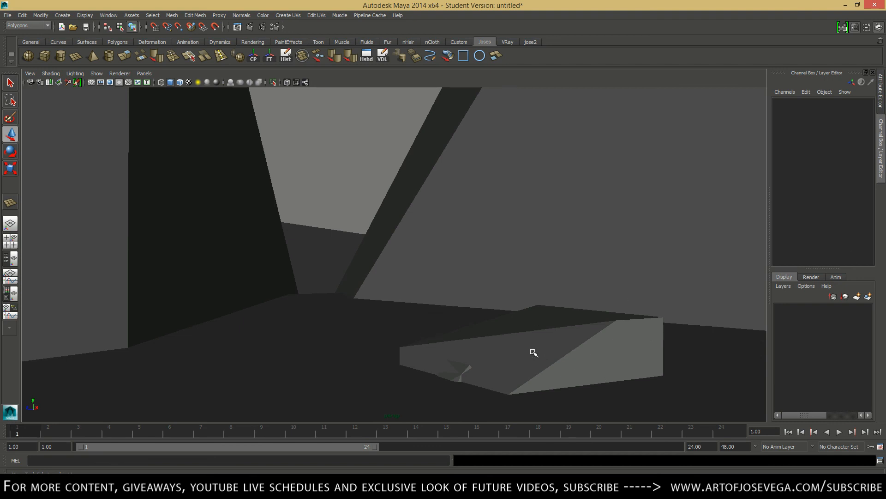
pyautogui.keyDown('alt'); pyautogui.moveTo(364, 323); pyautogui.dragTo(377, 292, button='middle'); pyautogui.keyUp('alt')
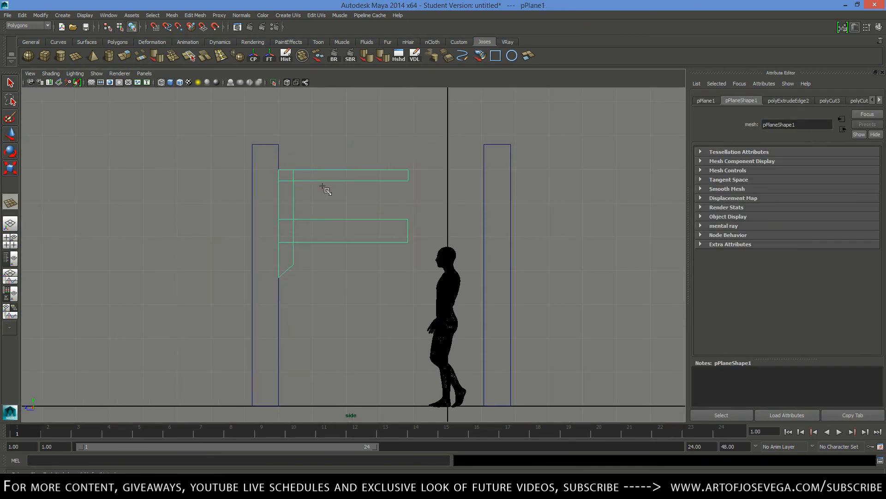
# Draw a narrow vertical plane across the crossbeams, extrude its lower end into a curved arm reaching the post, and raise the lower vertices.
pyautogui.moveTo(322, 185); pyautogui.dragTo(331, 292)
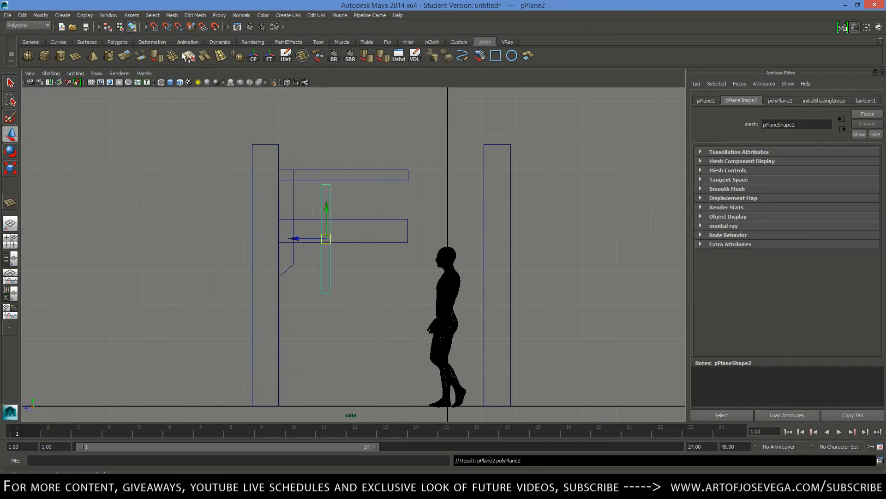
pyautogui.moveTo(296, 309); pyautogui.dragTo(285, 315)
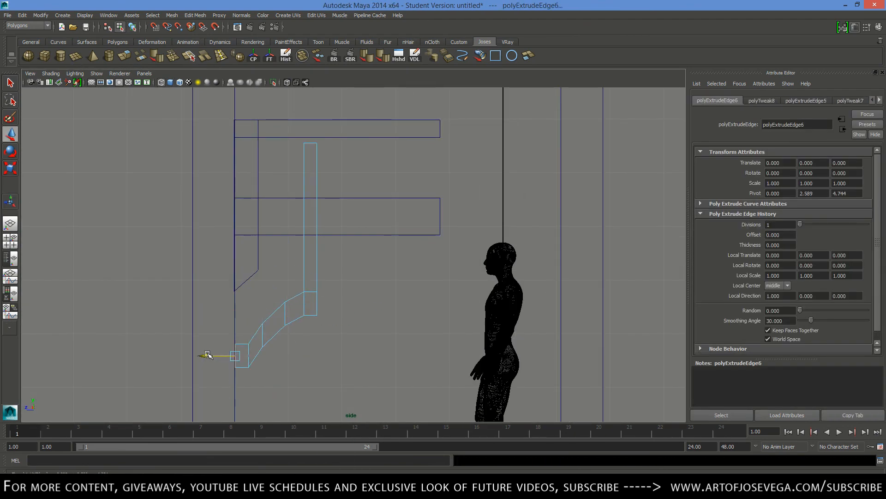
pyautogui.moveTo(271, 293); pyautogui.dragTo(227, 294, button='right')
pyautogui.moveTo(204, 388); pyautogui.dragTo(362, 119)
pyautogui.moveTo(222, 294); pyautogui.dragTo(241, 334)
pyautogui.moveTo(234, 283); pyautogui.dragTo(234, 303)
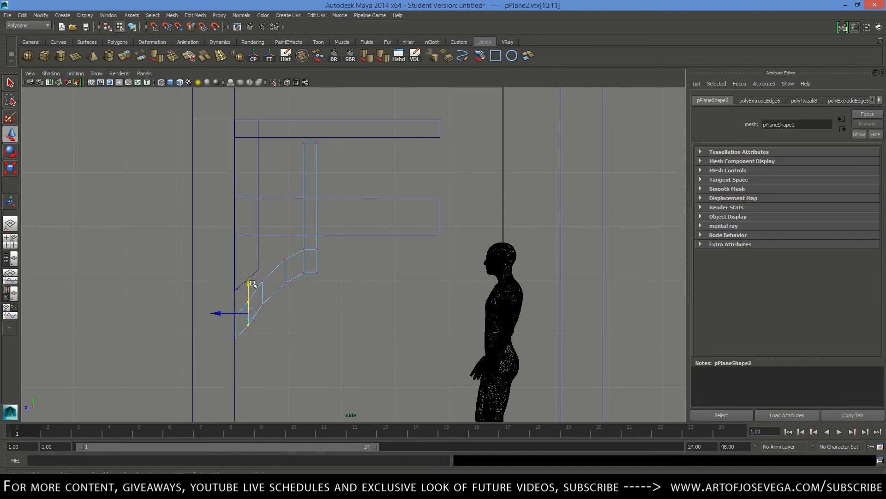
# Duplicate the curved bracket and reshape the copy into a longer piece whose arm meets the post lower down.
pyautogui.moveTo(281, 284); pyautogui.dragTo(297, 224, button='right')
pyautogui.click(317, 256)
pyautogui.hotkey('ctrl', 'd')
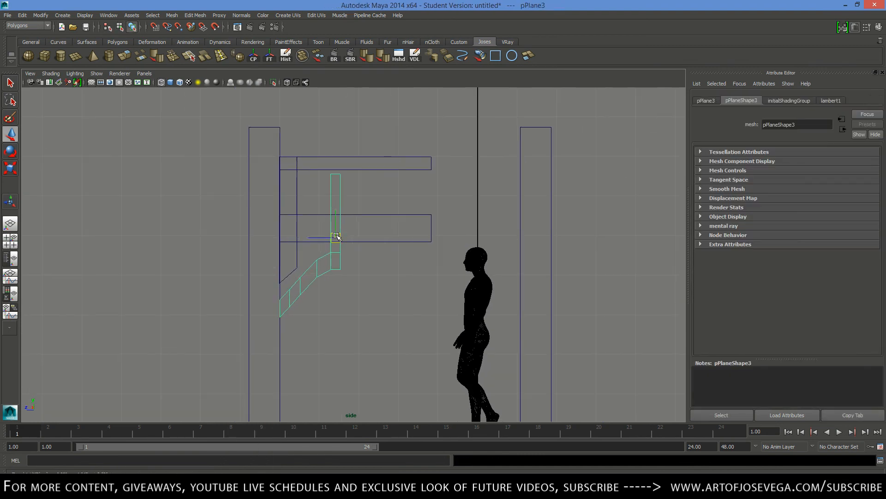
pyautogui.moveTo(265, 222); pyautogui.dragTo(265, 345)
pyautogui.keyDown('alt'); pyautogui.moveTo(160, 355); pyautogui.dragTo(212, 258, button='middle'); pyautogui.keyUp('alt')
pyautogui.keyDown('alt'); pyautogui.moveTo(212, 259); pyautogui.dragTo(245, 272, button='right'); pyautogui.keyUp('alt')
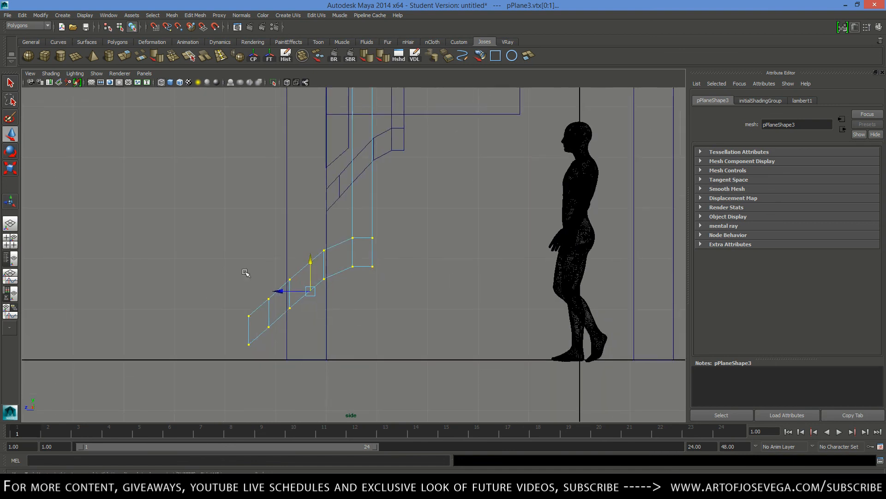
pyautogui.moveTo(375, 248); pyautogui.dragTo(408, 223, button='right')
pyautogui.keyDown('alt'); pyautogui.moveTo(408, 223); pyautogui.dragTo(393, 195, button='right'); pyautogui.keyUp('alt')
pyautogui.keyDown('alt'); pyautogui.moveTo(392, 194); pyautogui.dragTo(385, 283, button='middle'); pyautogui.keyUp('alt')
pyautogui.keyDown('alt'); pyautogui.moveTo(348, 260); pyautogui.dragTo(363, 268, button='right'); pyautogui.keyUp('alt')
pyautogui.click(360, 267)
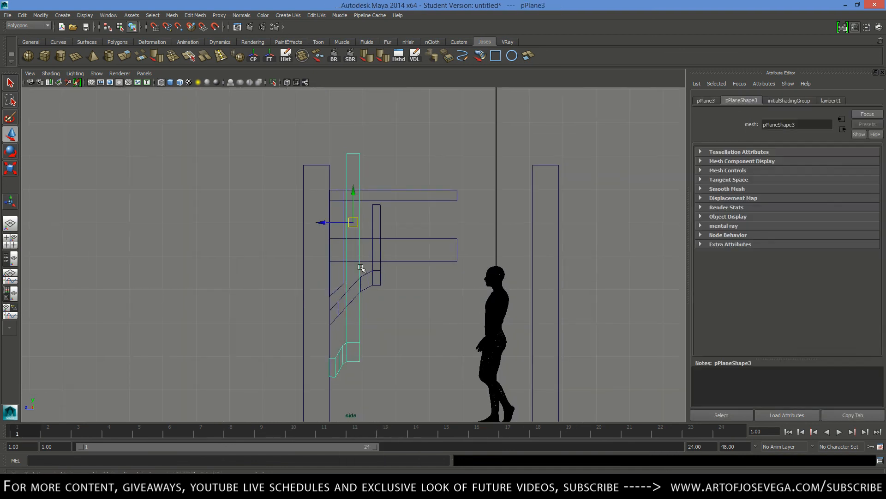
# Duplicate the long bracket toward the figure and raise the copy's arm vertices to the height of the lower crossbeam.
pyautogui.moveTo(382, 223); pyautogui.dragTo(368, 223)
pyautogui.moveTo(395, 292); pyautogui.dragTo(357, 292, button='right')
pyautogui.moveTo(362, 325); pyautogui.dragTo(427, 392)
pyautogui.moveTo(389, 329); pyautogui.dragTo(389, 208)
pyautogui.keyDown('alt'); pyautogui.moveTo(316, 196); pyautogui.dragTo(350, 208, button='right'); pyautogui.keyUp('alt')
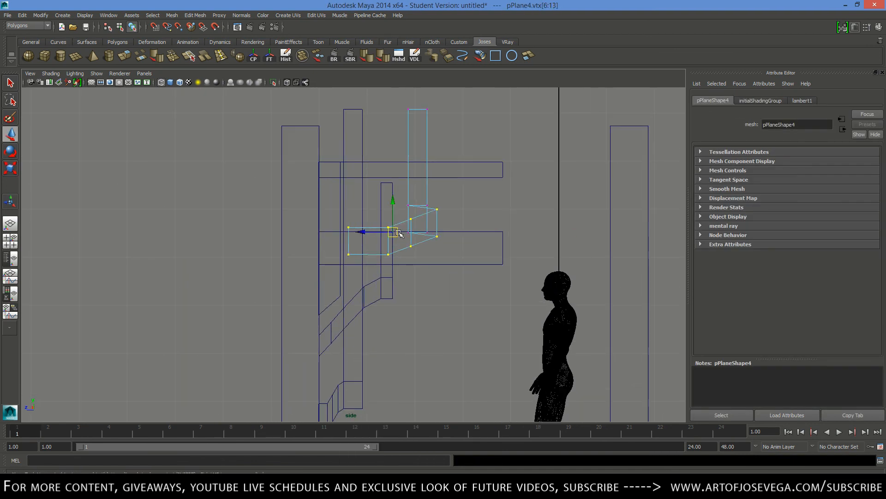
pyautogui.moveTo(425, 208); pyautogui.dragTo(458, 182, button='right')
# Using the four-view layout, move the bracket and crossbeam planes together along X to the side face of the post.
pyautogui.press('space')
pyautogui.keyDown('alt'); pyautogui.moveTo(530, 192); pyautogui.dragTo(577, 184); pyautogui.keyUp('alt')
pyautogui.moveTo(223, 184); pyautogui.dragTo(247, 186)
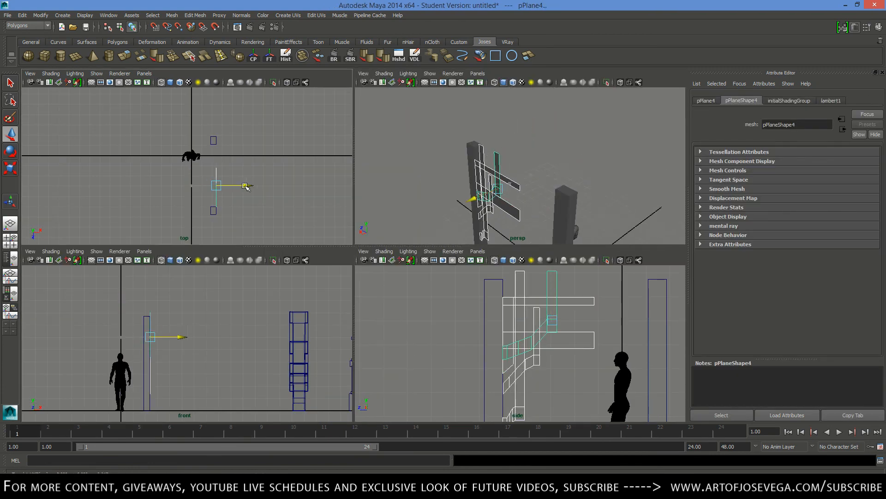
# Extrude the crossbeam plane's faces along X to give the beams thickness.
pyautogui.keyDown('alt'); pyautogui.moveTo(218, 157); pyautogui.dragTo(258, 171, button='right'); pyautogui.keyUp('alt')
pyautogui.click(504, 177)
pyautogui.click(124, 56)
pyautogui.moveTo(235, 182); pyautogui.dragTo(226, 182)
# Extrude the faces of the bracket plane nearest the post along X to give it thickness.
pyautogui.click(462, 174)
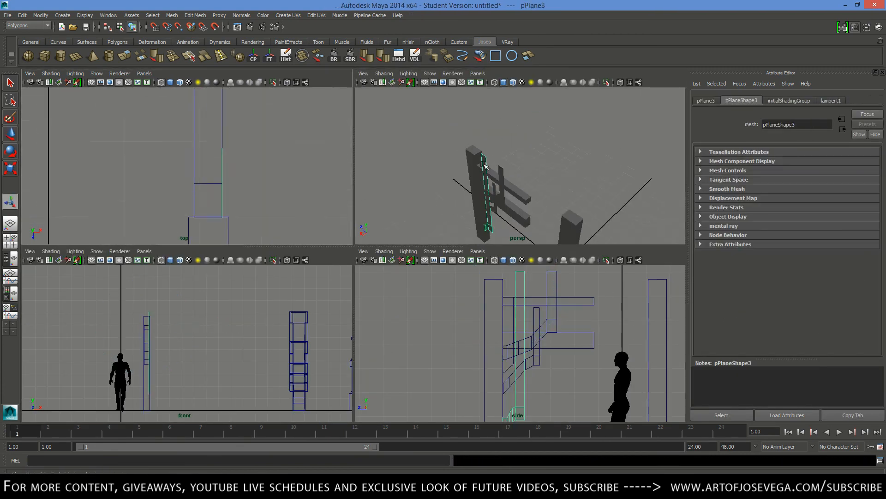
pyautogui.keyDown('alt'); pyautogui.moveTo(490, 185); pyautogui.dragTo(572, 172); pyautogui.keyUp('alt')
pyautogui.click(547, 174)
pyautogui.click(123, 56)
pyautogui.moveTo(249, 153); pyautogui.dragTo(240, 153)
# Extrude the faces of the bracket plane that stands farthest from the post along X.
pyautogui.click(552, 172)
pyautogui.click(124, 56)
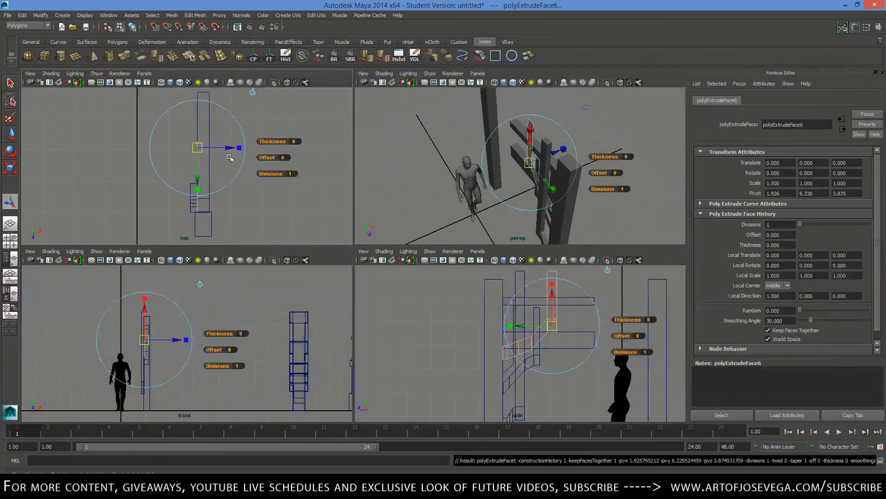
pyautogui.press('space')
pyautogui.keyDown('alt'); pyautogui.moveTo(461, 222); pyautogui.dragTo(421, 276); pyautogui.keyUp('alt')
pyautogui.press('space')
pyautogui.press('space')
pyautogui.press('space')
pyautogui.press('space')
pyautogui.keyDown('alt'); pyautogui.moveTo(326, 271); pyautogui.dragTo(353, 246); pyautogui.keyUp('alt')
pyautogui.hotkey('ctrl', 'z')
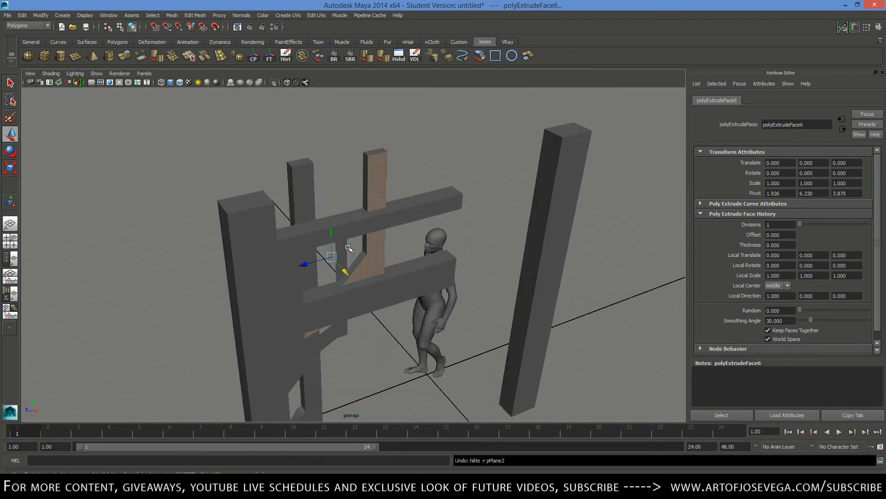
# Extrude the short middle bracket plane's faces along X to match the other pieces.
pyautogui.press('space')
pyautogui.click(506, 208)
pyautogui.click(124, 56)
pyautogui.moveTo(233, 188); pyautogui.dragTo(226, 188)
# Combine the brackets and beams and mirror them in the -Z direction without merging with the original.
pyautogui.press('space')
pyautogui.keyDown('alt'); pyautogui.moveTo(462, 221); pyautogui.dragTo(259, 194); pyautogui.keyUp('alt')
pyautogui.click(359, 255)
pyautogui.keyDown('shift'); pyautogui.click(319, 257); pyautogui.keyUp('shift')
pyautogui.click(269, 56)
pyautogui.click(172, 16)
pyautogui.hotkey('ctrl', 'z')
pyautogui.click(367, 56)
pyautogui.click(652, 231)
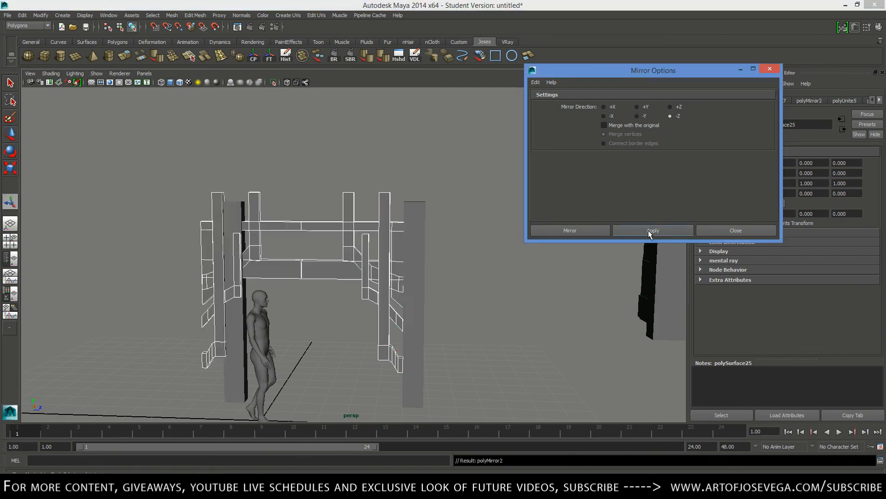
pyautogui.click(736, 230)
# Move the mirrored half of the brackets and beams along Z so it sits against the opposite post.
pyautogui.press('space')
pyautogui.moveTo(575, 270); pyautogui.dragTo(684, 418)
pyautogui.press('space')
pyautogui.press('space')
pyautogui.press('space')
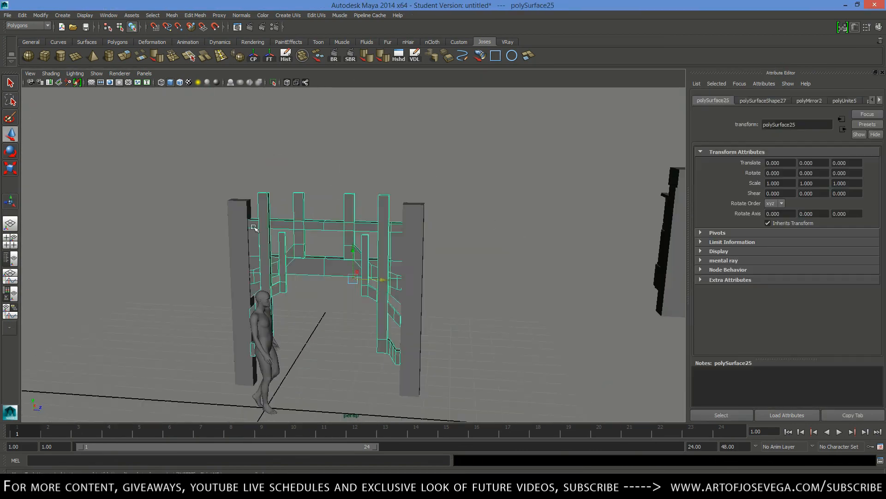
pyautogui.keyDown('alt'); pyautogui.moveTo(256, 227); pyautogui.dragTo(397, 277, button='right'); pyautogui.keyUp('alt')
pyautogui.moveTo(229, 276); pyautogui.dragTo(246, 292)
pyautogui.press('4')
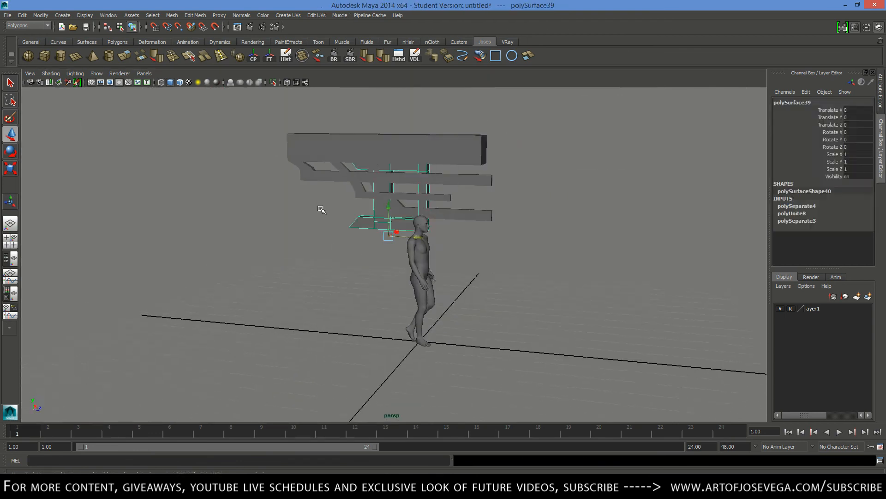
pyautogui.rightClick(344, 196)
pyautogui.click(315, 200)
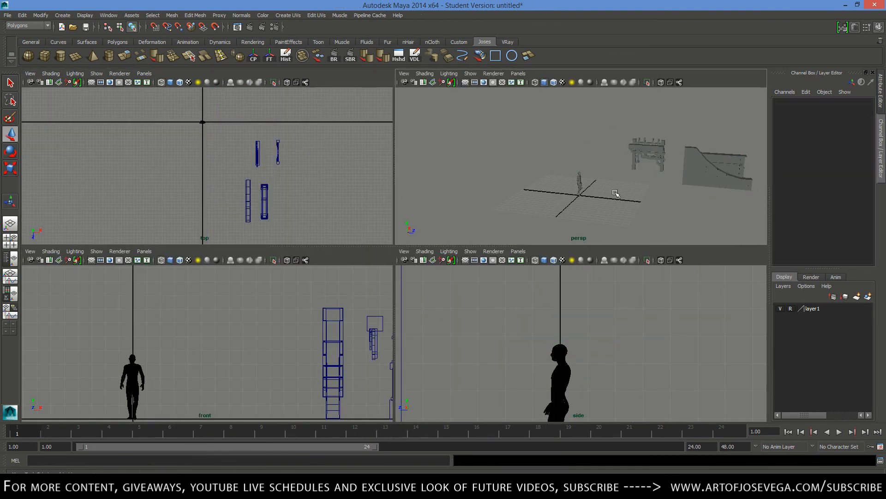
# Save the scene as ASSETS in the scenes folder of the Spider dungeon Maya project.
pyautogui.hotkey('ctrl', 's')
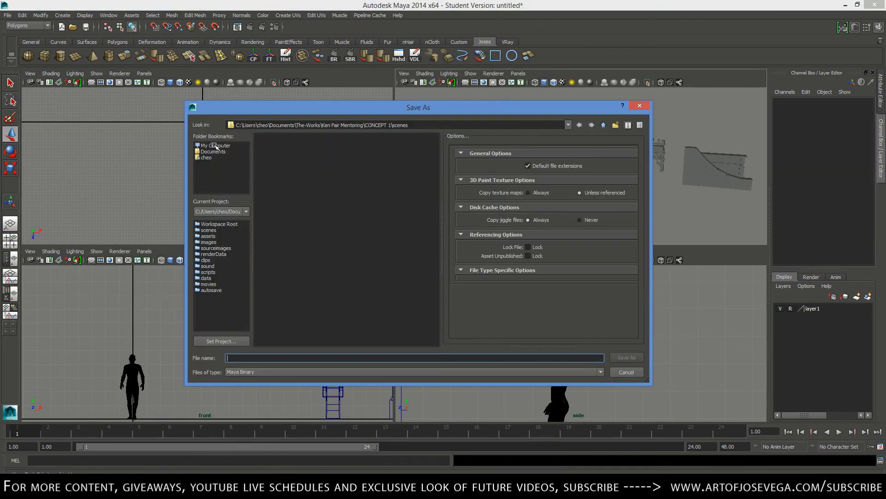
pyautogui.click(204, 158)
pyautogui.click(271, 153)
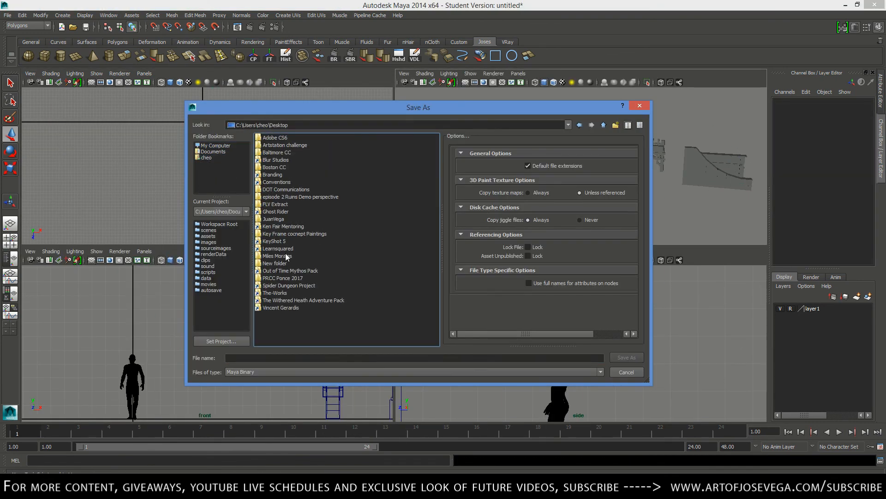
pyautogui.doubleClick(286, 162)
pyautogui.doubleClick(276, 197)
pyautogui.click(323, 358)
pyautogui.write('ASSETS')
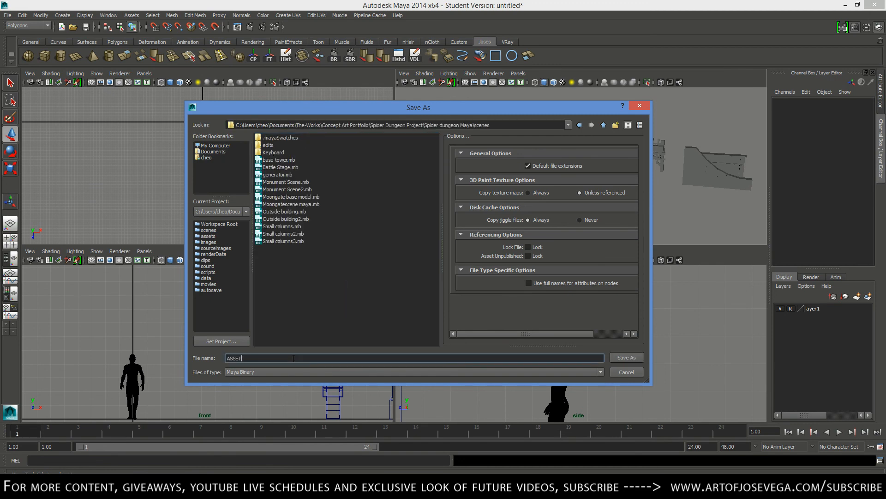
pyautogui.press('Return')
# Set the current project to the Spider dungeon Maya folder inside Spider Dungeon Project.
pyautogui.click(8, 15)
pyautogui.click(322, 209)
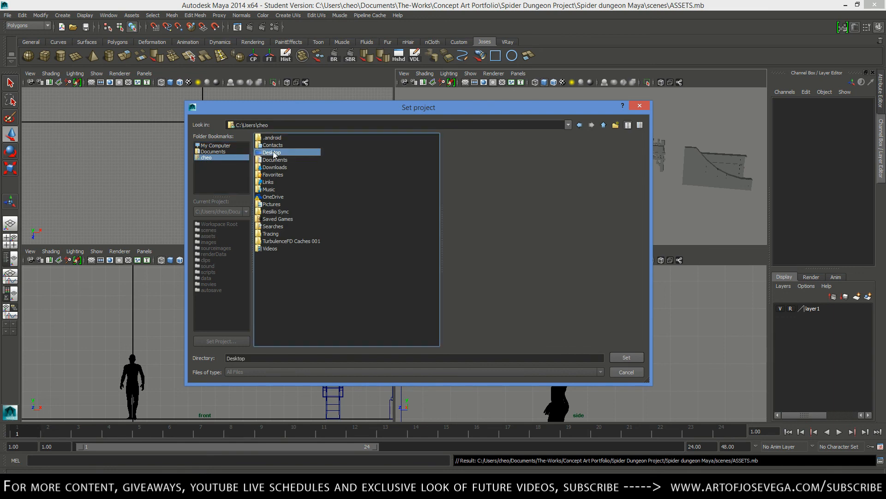
pyautogui.doubleClick(286, 285)
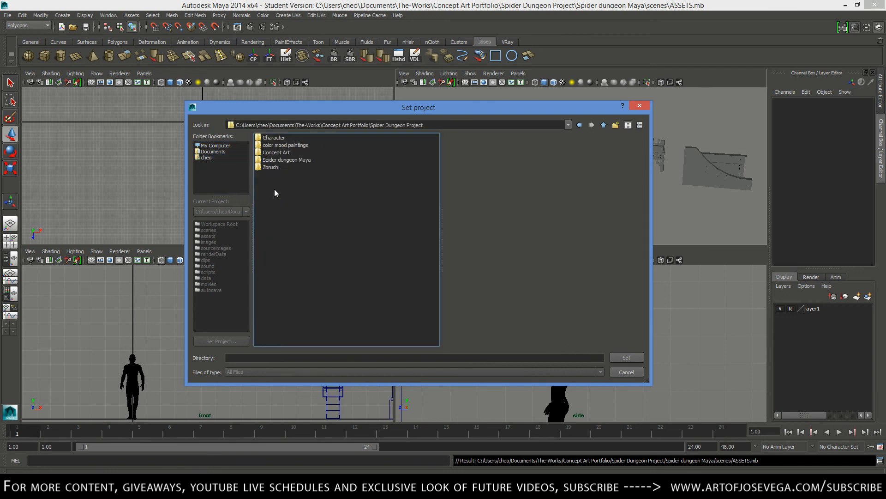
pyautogui.click(289, 160)
pyautogui.click(627, 356)
pyautogui.keyDown('alt'); pyautogui.moveTo(540, 159); pyautogui.dragTo(515, 148); pyautogui.keyUp('alt')
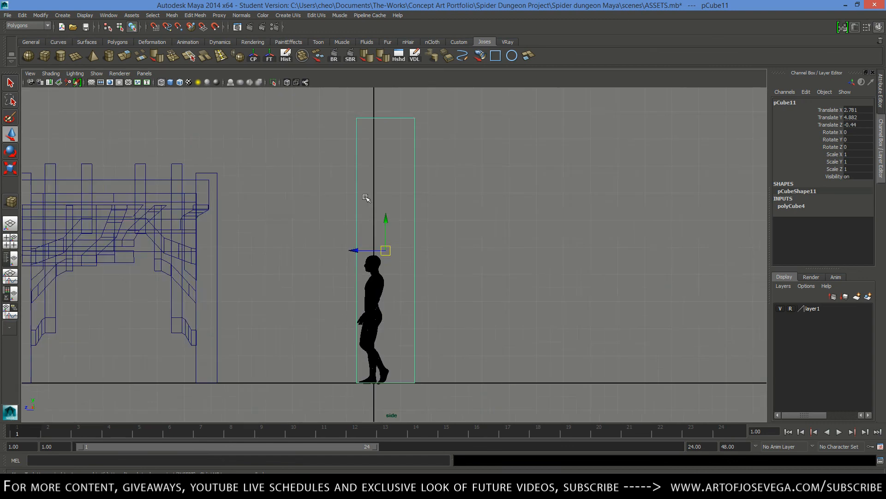
pyautogui.moveTo(408, 237); pyautogui.dragTo(436, 259)
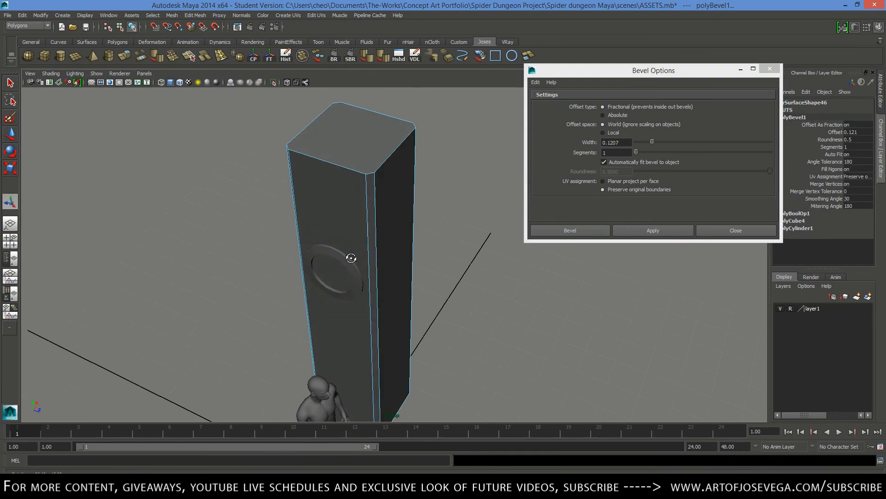
pyautogui.keyDown('alt'); pyautogui.moveTo(351, 258); pyautogui.dragTo(511, 248); pyautogui.keyUp('alt')
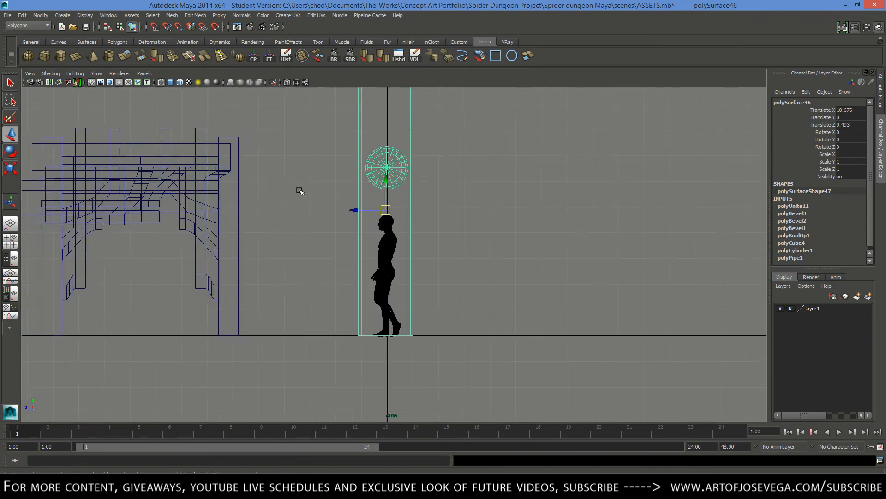
pyautogui.rightClick(503, 225)
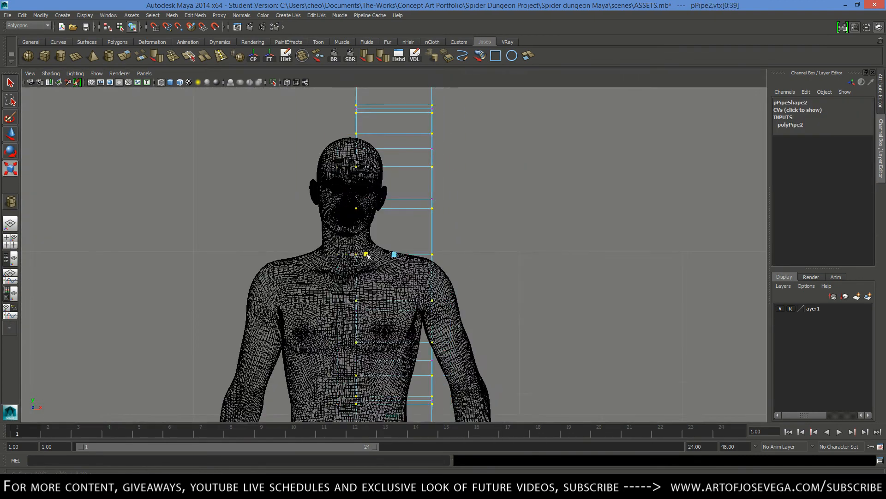
pyautogui.press('space')
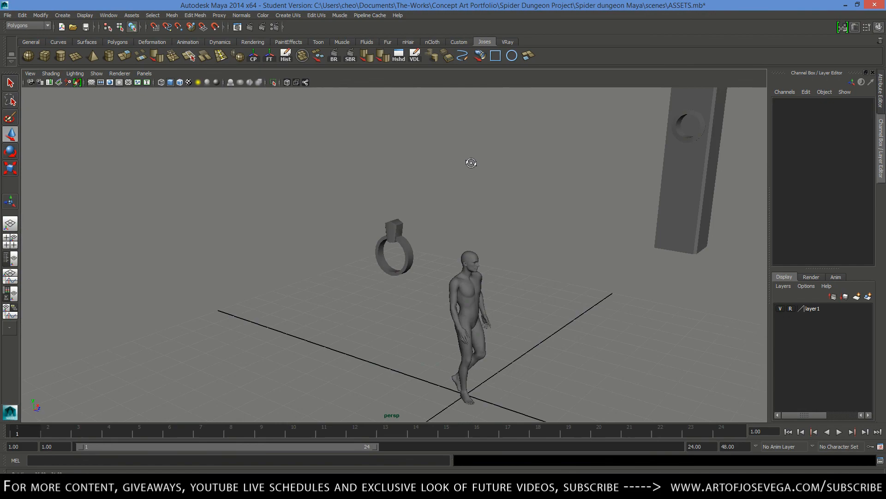
pyautogui.keyDown('alt'); pyautogui.moveTo(471, 163); pyautogui.dragTo(550, 171); pyautogui.keyUp('alt')
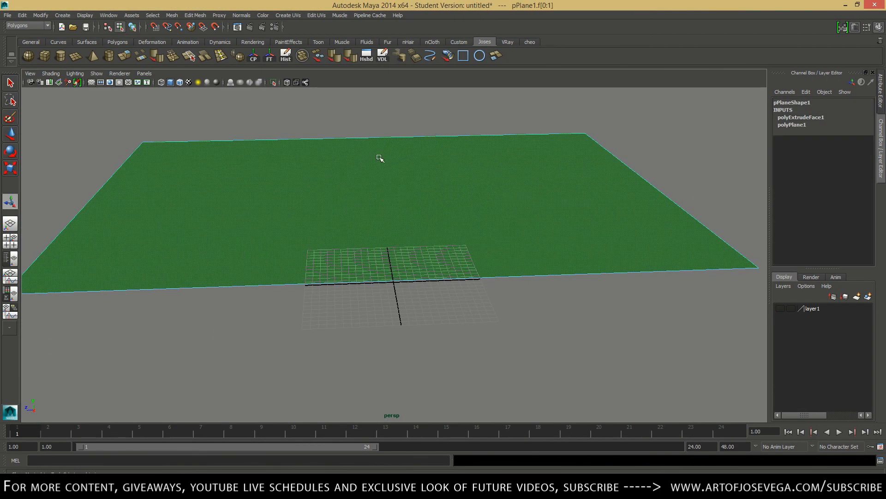
# Try to extrude the large ground plane's faces before setting the plane's subdivisions to 5 by 5.
pyautogui.hotkey('ctrl', 'z')
pyautogui.click(156, 56)
pyautogui.moveTo(379, 159); pyautogui.dragTo(352, 178)
pyautogui.click(796, 213)
pyautogui.write('5')
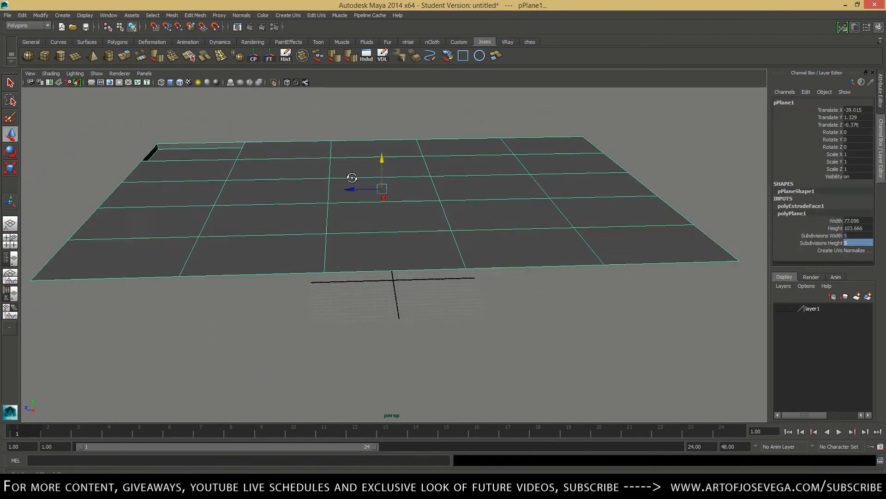
pyautogui.hotkey('ctrl', 'z')
# Set the ground plane's width and height subdivisions to 5 and extrude its faces upward into a slab.
pyautogui.click(792, 206)
pyautogui.click(854, 228)
pyautogui.write('5')
pyautogui.press('Tab')
pyautogui.write('5')
pyautogui.press('Return')
pyautogui.click(157, 56)
pyautogui.moveTo(247, 182); pyautogui.dragTo(248, 173)
pyautogui.keyDown('alt'); pyautogui.moveTo(378, 159); pyautogui.dragTo(465, 151); pyautogui.keyUp('alt')
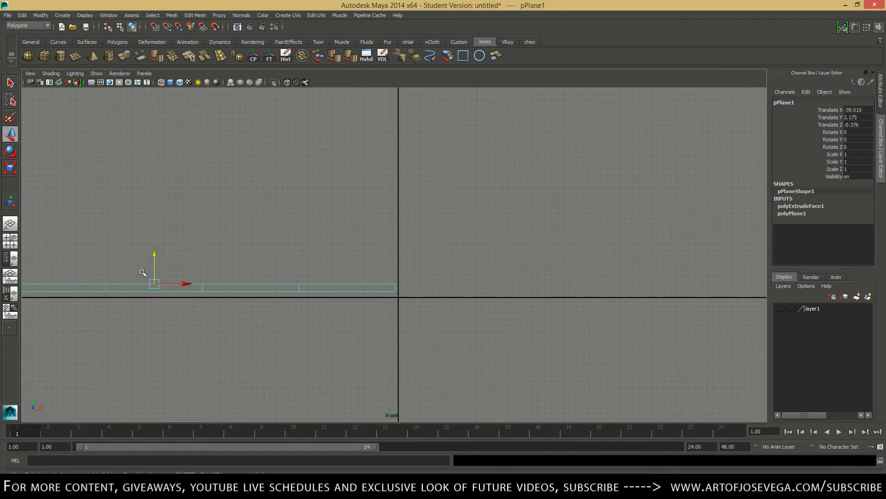
# In the front view, move the slab's bottom vertices down to make it a deep block.
pyautogui.keyDown('alt'); pyautogui.moveTo(143, 272); pyautogui.dragTo(425, 246, button='middle'); pyautogui.keyUp('alt')
pyautogui.moveTo(425, 259); pyautogui.dragTo(386, 258, button='right')
pyautogui.moveTo(437, 233); pyautogui.dragTo(437, 362)
pyautogui.press('space')
pyautogui.press('space')
# Duplicate the block, move the copy across to the other side and tilt it about 10.291 degrees around Z.
pyautogui.moveTo(388, 204); pyautogui.dragTo(430, 192, button='right')
pyautogui.hotkey('ctrl', 'd')
pyautogui.moveTo(335, 210); pyautogui.dragTo(672, 447)
pyautogui.press('e')
pyautogui.moveTo(665, 411); pyautogui.dragTo(663, 402)
pyautogui.press('w')
pyautogui.moveTo(639, 383); pyautogui.dragTo(633, 310)
# Lengthen both blocks along Z, scaling the tilted copy to about 2.003, and shift the copy along X.
pyautogui.press('space')
pyautogui.moveTo(258, 227); pyautogui.dragTo(258, 242)
pyautogui.click(176, 173)
pyautogui.moveTo(197, 227); pyautogui.dragTo(198, 242)
pyautogui.press('w')
pyautogui.moveTo(287, 171); pyautogui.dragTo(297, 171)
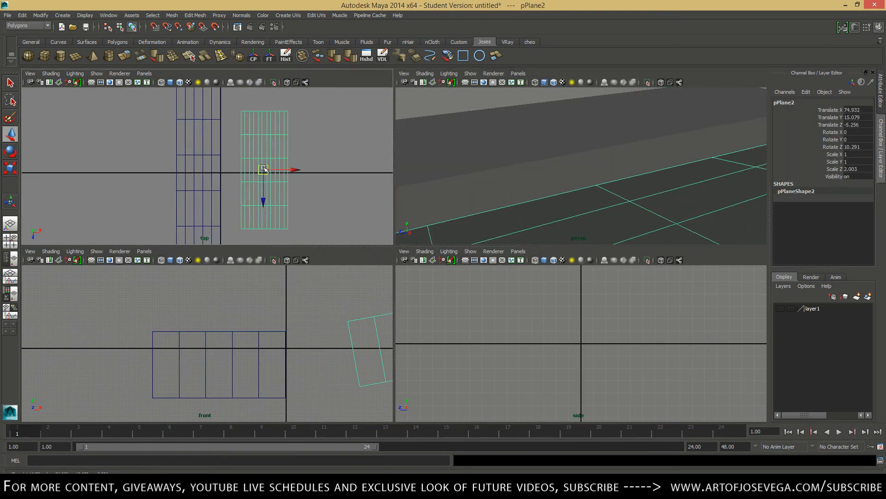
# Create a long wall cube over the original block in the top view and thin it to an X scale of 0.3.
pyautogui.scroll(-5, 245, 171)
pyautogui.click(45, 57)
pyautogui.moveTo(202, 99); pyautogui.dragTo(211, 172)
pyautogui.moveTo(247, 135); pyautogui.dragTo(219, 136)
pyautogui.press('space')
pyautogui.press('space')
pyautogui.press('space')
# Duplicate the wall cube and move the copy along Z to about 195.885, leaving a gap between them.
pyautogui.hotkey('ctrl', 'd')
pyautogui.press('w')
pyautogui.moveTo(392, 227); pyautogui.dragTo(406, 405)
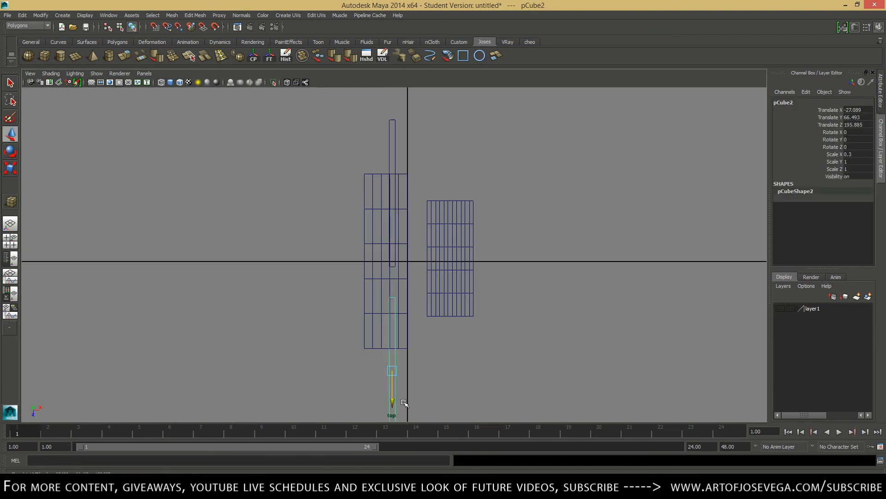
# Place another wall copy at the block's outer edge, about X -76.661, and lengthen it to a Z scale of 2.037.
pyautogui.press('space')
pyautogui.keyDown('alt'); pyautogui.moveTo(230, 203); pyautogui.dragTo(242, 160, button='middle'); pyautogui.keyUp('alt')
pyautogui.moveTo(217, 211); pyautogui.dragTo(211, 200)
pyautogui.press('space')
pyautogui.press('space')
pyautogui.scroll(-1, 252, 158)
pyautogui.keyDown('alt'); pyautogui.moveTo(252, 158); pyautogui.dragTo(269, 212, button='middle'); pyautogui.keyUp('alt')
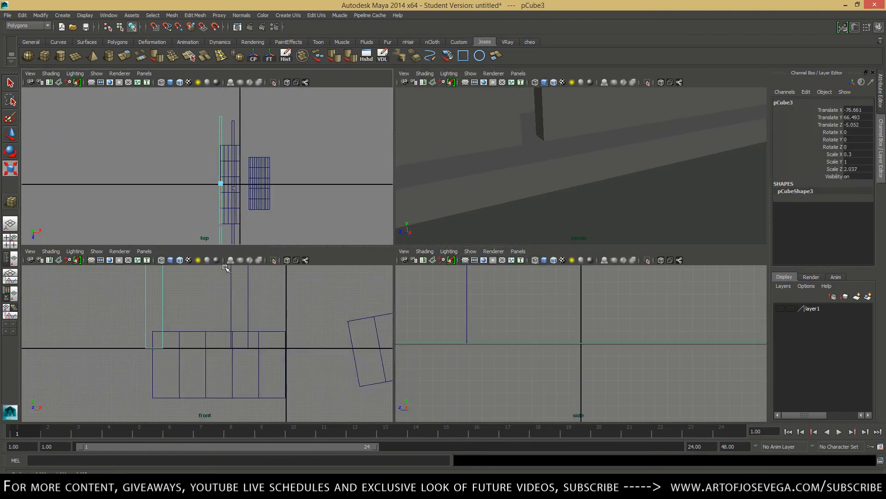
# Make layer1 visible and raise its group of rock meshes above the ground blocks.
pyautogui.press('space')
pyautogui.click(524, 184)
pyautogui.click(485, 295)
pyautogui.click(781, 308)
pyautogui.click(480, 277)
pyautogui.press('w')
pyautogui.moveTo(412, 241); pyautogui.dragTo(413, 172)
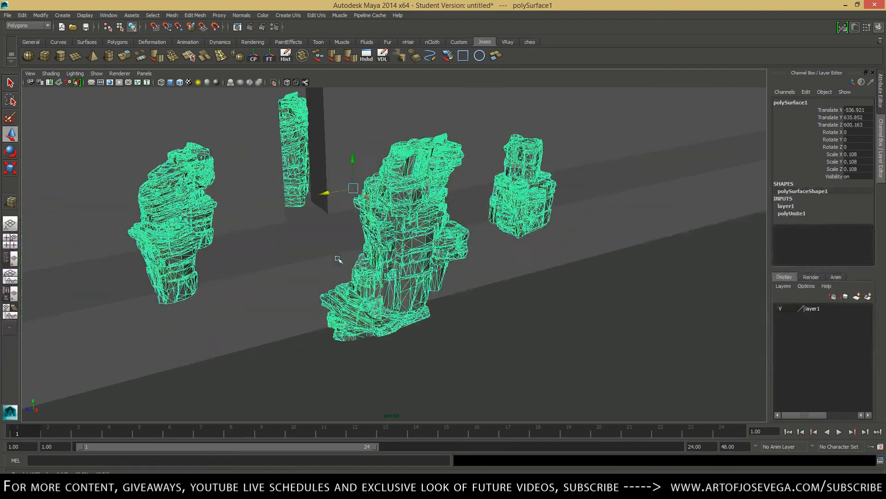
# Put the blocks and walls on a new layer2 set to Reference, and make layer1 visible.
pyautogui.click(780, 308)
pyautogui.click(868, 297)
pyautogui.press('space')
pyautogui.click(791, 309)
pyautogui.click(790, 309)
pyautogui.click(781, 317)
# Move the tall foreground rock to the original block's edge, lower it and lay it on its side.
pyautogui.click(587, 161)
pyautogui.scroll(4, 189, 154)
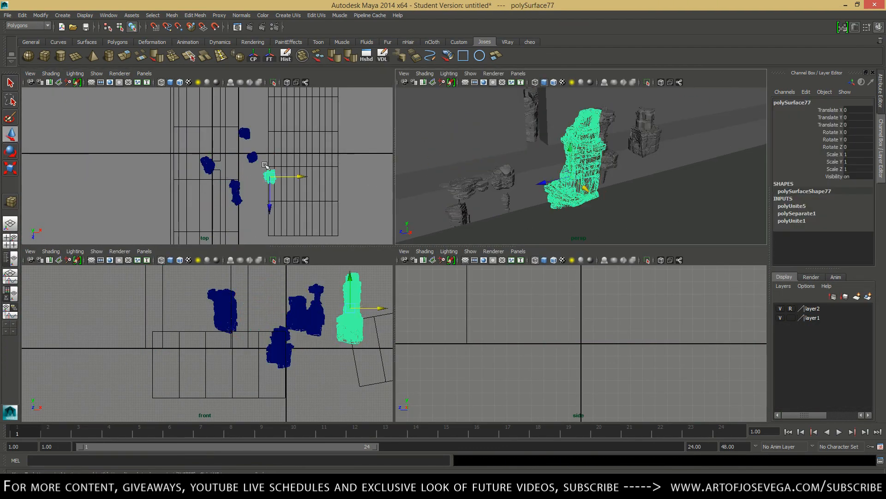
pyautogui.moveTo(269, 176); pyautogui.dragTo(237, 138)
pyautogui.moveTo(284, 278); pyautogui.dragTo(284, 297)
pyautogui.press('e')
pyautogui.moveTo(585, 135); pyautogui.dragTo(588, 183)
pyautogui.press('w')
# Move the neighbouring upright rock farther along the block's edge and rotate it about -81.7 degrees around X.
pyautogui.click(609, 121)
pyautogui.moveTo(574, 151); pyautogui.dragTo(485, 167)
pyautogui.press('e')
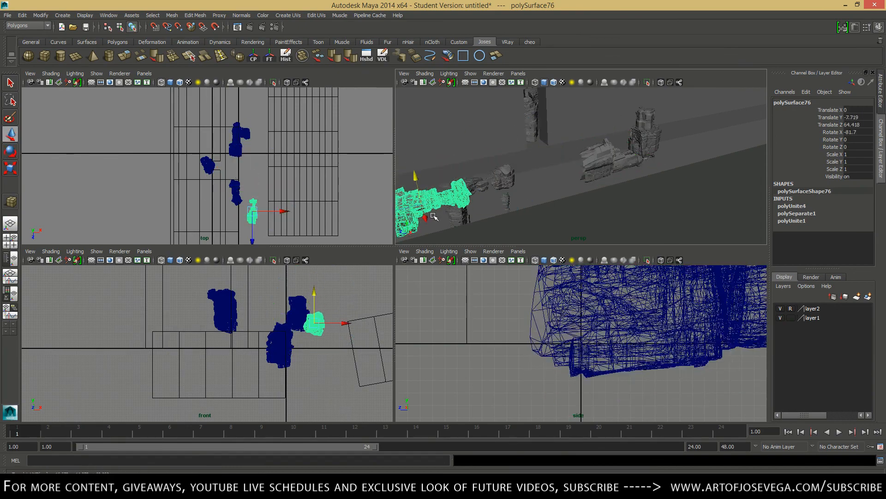
# Take layer2 out of Reference mode and shift a crosswise row of the original block's vertices along X to bend its edge.
pyautogui.press('space')
pyautogui.keyDown('alt'); pyautogui.moveTo(434, 216); pyautogui.dragTo(378, 249); pyautogui.keyUp('alt')
pyautogui.click(339, 275)
pyautogui.click(790, 308)
pyautogui.click(369, 249)
pyautogui.press('space')
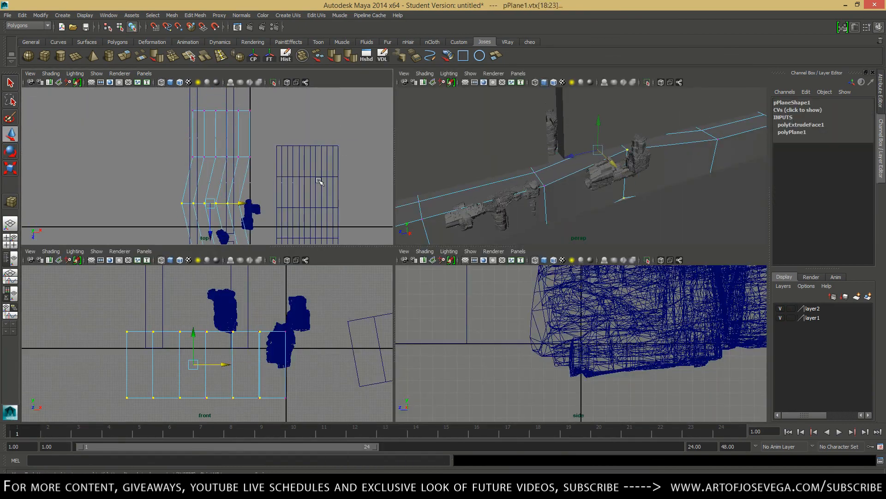
# Move the upright rock closer to the bent block edge and enlarge the fallen rock beside it.
pyautogui.click(640, 152)
pyautogui.moveTo(249, 145)
pyautogui.mouseDown()
pyautogui.moveTo(283, 166)
pyautogui.moveTo(260, 134)
pyautogui.moveTo(240, 148)
pyautogui.mouseUp()
pyautogui.click(605, 173)
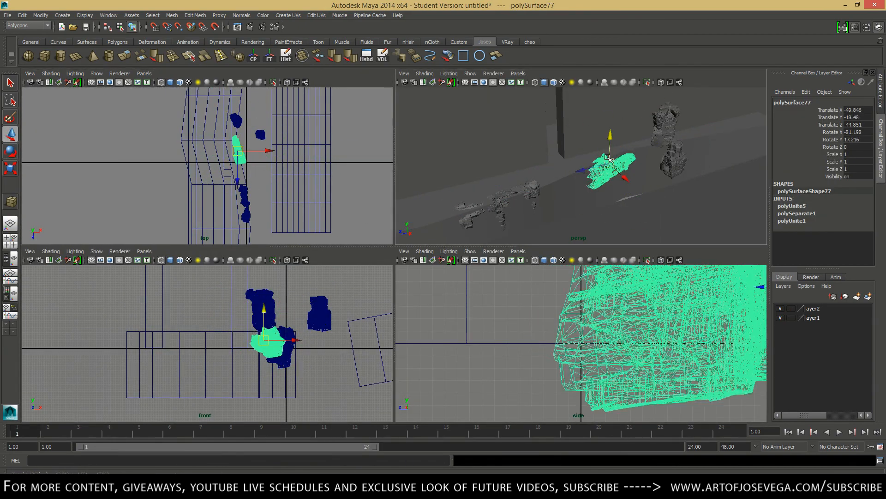
pyautogui.keyDown('alt'); pyautogui.moveTo(647, 185); pyautogui.dragTo(619, 185); pyautogui.keyUp('alt')
pyautogui.press('r')
pyautogui.moveTo(581, 166); pyautogui.dragTo(561, 184)
pyautogui.press('w')
# Scale the foreground rock uniformly to about 4.584 and move it along X onto the block's edge.
pyautogui.click(462, 216)
pyautogui.press('r')
pyautogui.moveTo(462, 216); pyautogui.dragTo(554, 203)
pyautogui.press('w')
pyautogui.moveTo(259, 196); pyautogui.dragTo(247, 196)
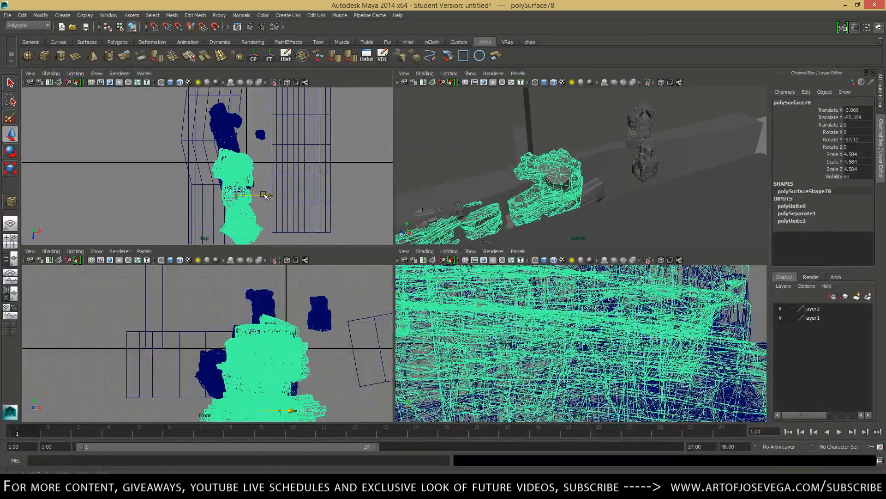
pyautogui.click(423, 209)
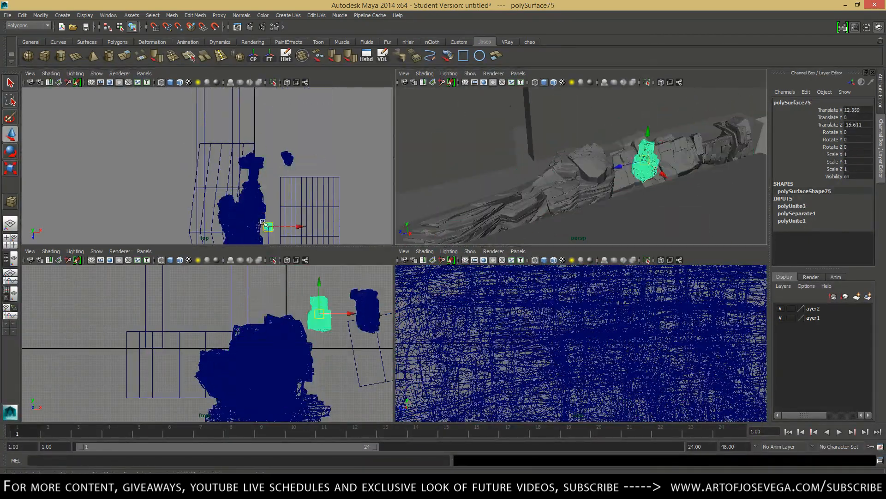
# Move the tilted foreground ground block upward to about 39.1 in Y and scale it along its length.
pyautogui.press('space')
pyautogui.click(608, 364)
pyautogui.press('space')
pyautogui.press('w')
pyautogui.keyDown('alt'); pyautogui.moveTo(212, 340); pyautogui.dragTo(129, 349, button='middle'); pyautogui.keyUp('alt')
pyautogui.moveTo(330, 314); pyautogui.dragTo(336, 294)
pyautogui.press('r')
pyautogui.moveTo(318, 213); pyautogui.dragTo(317, 267)
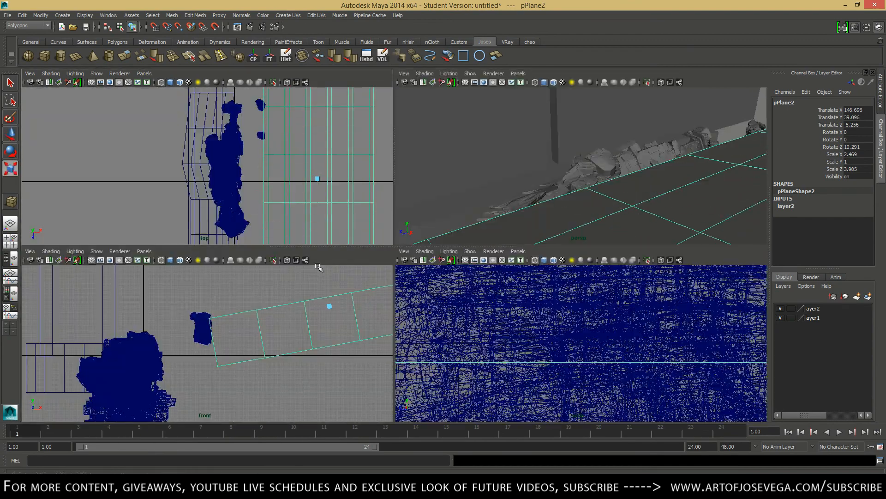
# Combine the two background wall slabs into one mesh and cut it with a horizontal line near its base.
pyautogui.press('space')
pyautogui.click(386, 268)
pyautogui.keyDown('shift'); pyautogui.click(365, 185); pyautogui.keyUp('shift')
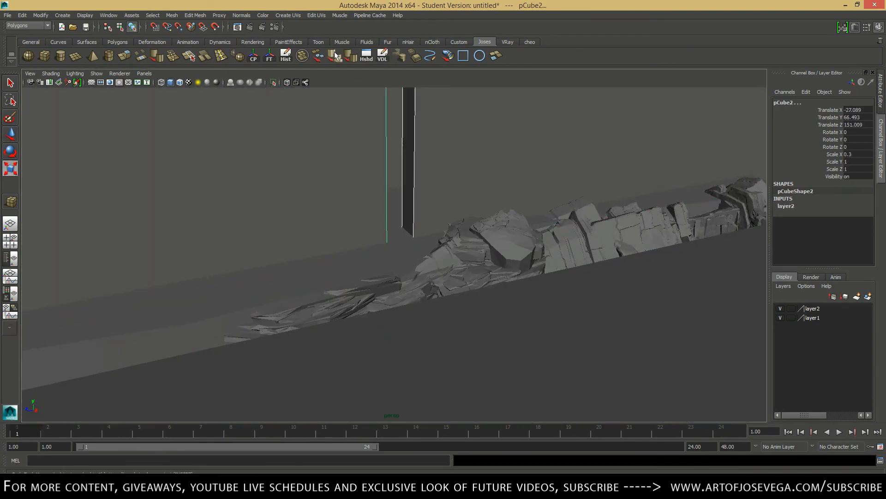
pyautogui.press('space')
pyautogui.press('space')
pyautogui.press('w')
pyautogui.press('space')
pyautogui.keyDown('shift'); pyautogui.moveTo(511, 344); pyautogui.dragTo(577, 344); pyautogui.keyUp('shift')
pyautogui.press('space')
# Extrude the wall's inner face above the cut outward into the vertical gap.
pyautogui.moveTo(436, 167); pyautogui.dragTo(442, 203, button='right')
pyautogui.click(463, 203)
pyautogui.hotkey('ctrl', 'e')
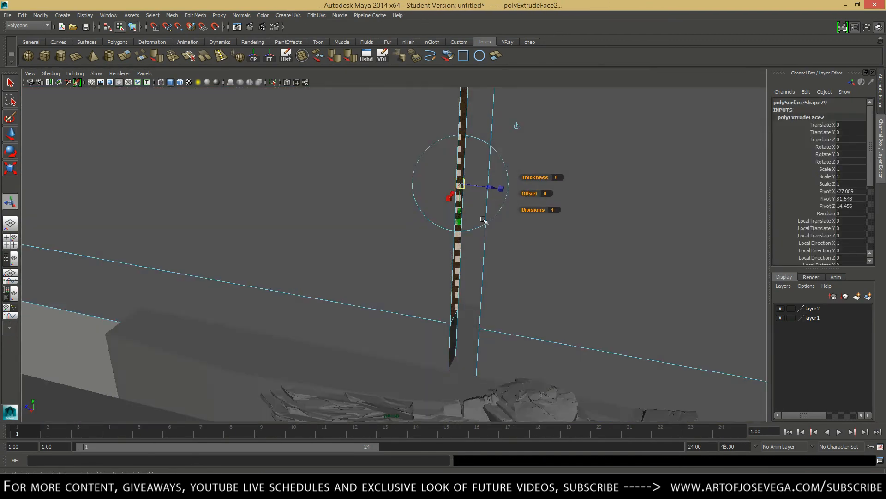
pyautogui.moveTo(483, 220); pyautogui.dragTo(508, 222)
pyautogui.click(565, 286)
# Duplicate a rock mesh to extend the rock row along the original ground block's edge.
pyautogui.keyDown('alt'); pyautogui.moveTo(550, 257); pyautogui.dragTo(205, 427); pyautogui.keyUp('alt')
pyautogui.hotkey('ctrl', 'd')
pyautogui.click(624, 282)
pyautogui.press('r')
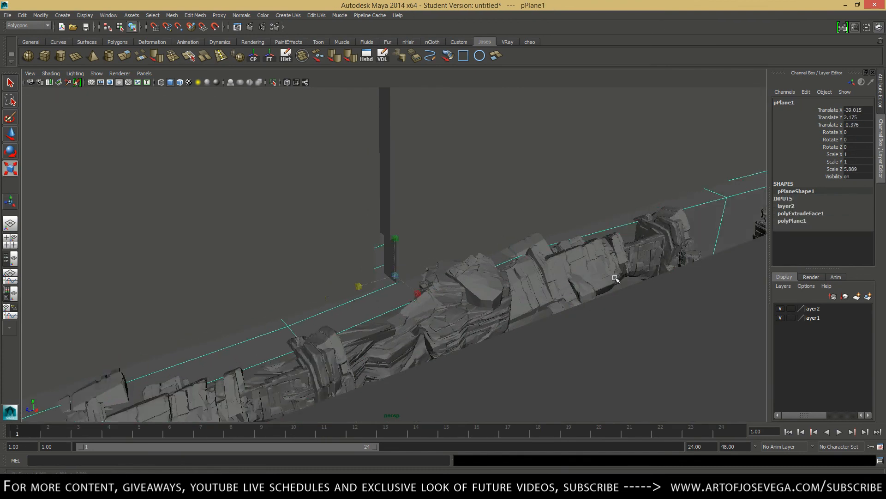
# Shift vertices on the near edge of the tilted foreground block along X to bend its outline.
pyautogui.press('space')
pyautogui.scroll(-4, 310, 215)
pyautogui.moveTo(335, 217); pyautogui.dragTo(311, 217, button='right')
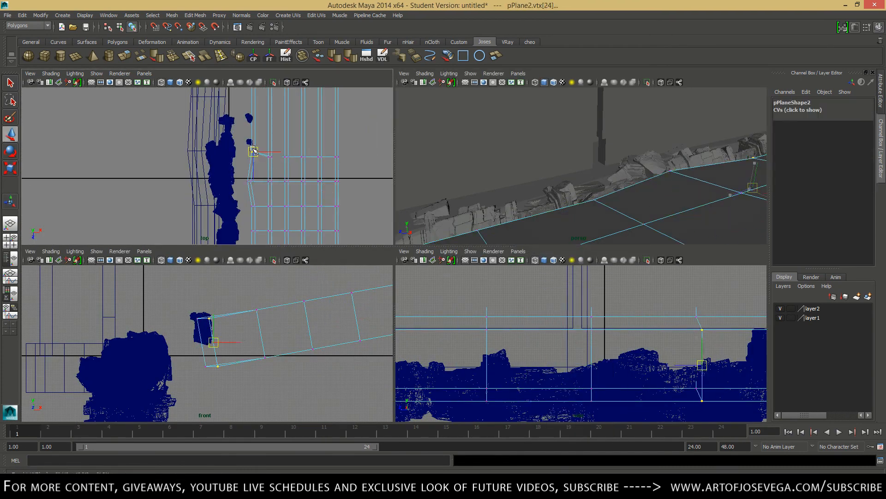
pyautogui.moveTo(646, 210); pyautogui.dragTo(674, 187, button='right')
# Duplicate the tilted ground block and scale the copy down beside the rock row.
pyautogui.hotkey('ctrl', 'd')
pyautogui.press('r')
pyautogui.press('w')
pyautogui.moveTo(293, 217); pyautogui.dragTo(299, 173)
# Lower the bottom vertices of the original ground block along Y to deepen it.
pyautogui.hotkey('ctrl', 'a')
pyautogui.click(290, 199)
pyautogui.scroll(-3, 184, 323)
pyautogui.keyDown('alt'); pyautogui.moveTo(139, 342); pyautogui.dragTo(204, 323, button='middle'); pyautogui.keyUp('alt')
pyautogui.click(136, 346)
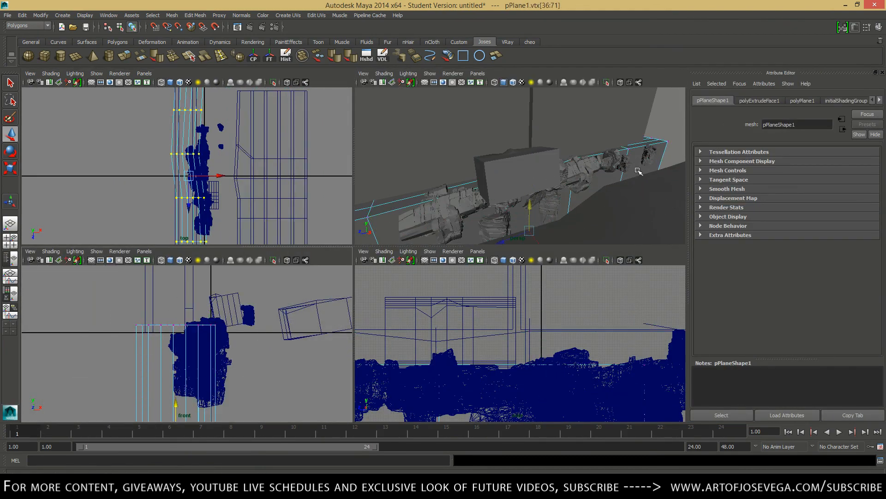
pyautogui.scroll(-3, 208, 138)
pyautogui.moveTo(559, 115); pyautogui.dragTo(597, 103, button='right')
# Shrink the small block copy further and position it at the edge of the tilted ground block.
pyautogui.click(517, 178)
pyautogui.press('r')
pyautogui.moveTo(497, 194); pyautogui.dragTo(439, 194)
pyautogui.press('w')
pyautogui.scroll(5, 210, 166)
pyautogui.moveTo(265, 302); pyautogui.dragTo(275, 310)
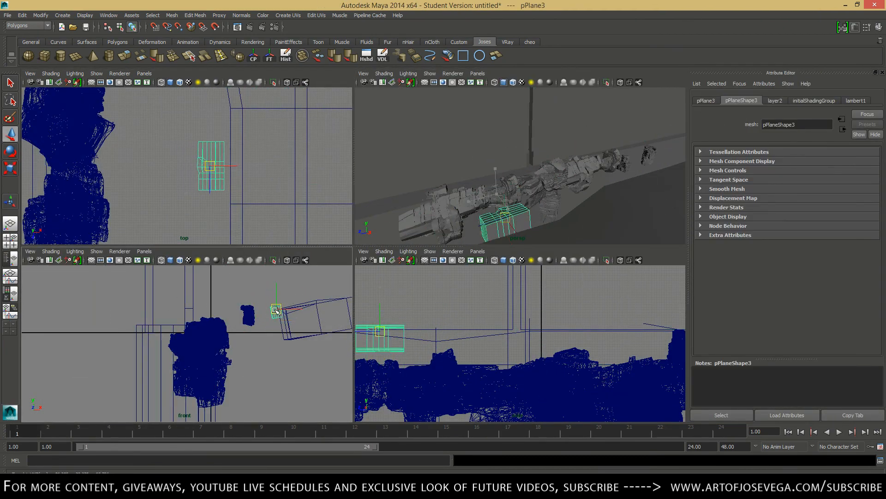
pyautogui.scroll(5, 276, 310)
pyautogui.press('r')
pyautogui.moveTo(213, 307); pyautogui.dragTo(223, 304)
pyautogui.press('w')
# Slide the tilted foreground ground block along X closer to the rock row.
pyautogui.press('space')
pyautogui.press('space')
pyautogui.click(624, 203)
pyautogui.moveTo(283, 115); pyautogui.dragTo(275, 113)
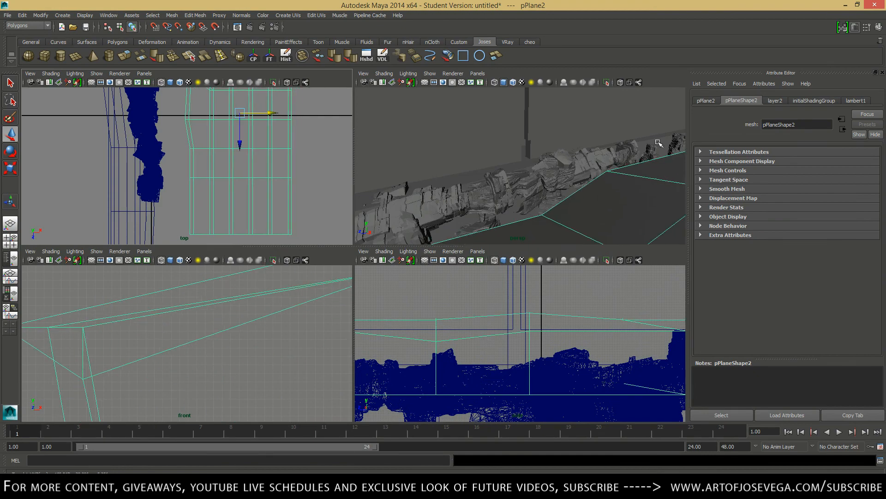
# Stretch the rock at the far end of the row along Z.
pyautogui.click(675, 144)
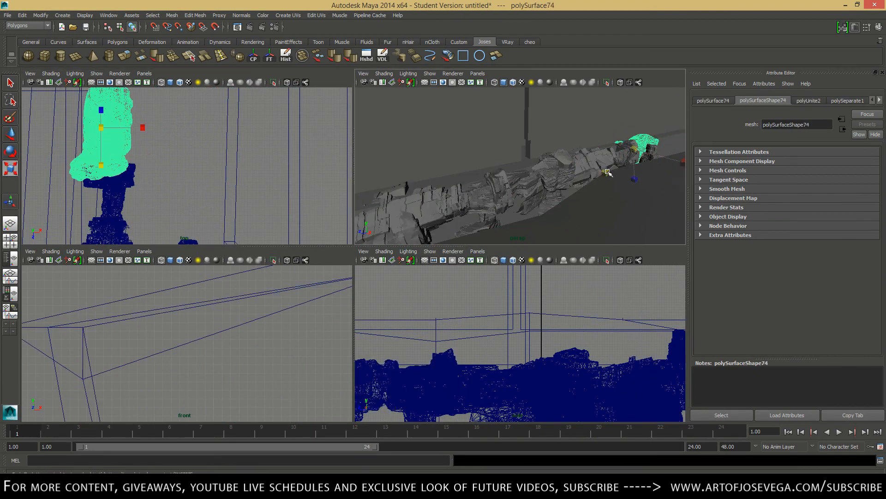
pyautogui.moveTo(607, 171); pyautogui.dragTo(595, 180)
pyautogui.press('w')
pyautogui.click(594, 150)
# Rotate the large rock at the far end and scale it up into a tall cliff.
pyautogui.click(655, 143)
pyautogui.press('e')
pyautogui.scroll(-4, 154, 118)
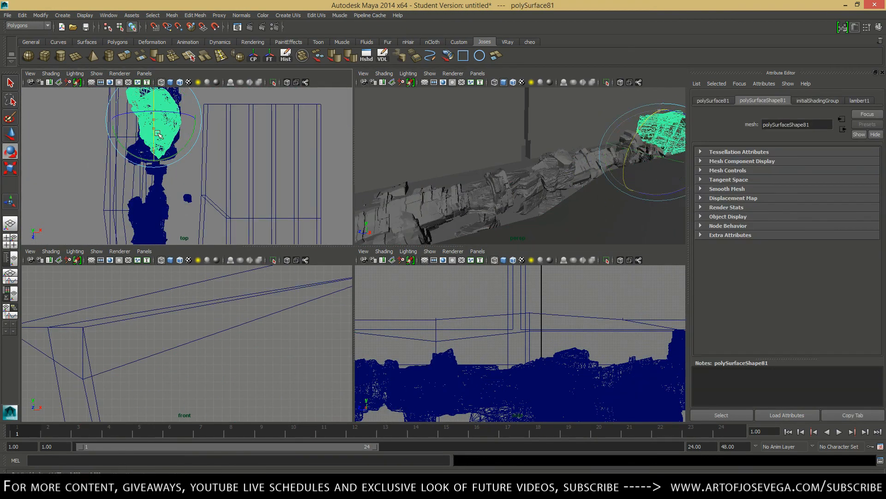
pyautogui.press('f')
pyautogui.press('r')
pyautogui.moveTo(500, 326); pyautogui.dragTo(554, 323)
# Duplicate the tall cliff rock and move the copy along Z to the opposite end of the canyon.
pyautogui.scroll(-4, 164, 139)
pyautogui.hotkey('ctrl', 'd')
pyautogui.press('w')
pyautogui.moveTo(164, 100); pyautogui.dragTo(175, 202)
# Enlarge a rock in the middle of the row along the ground edge.
pyautogui.click(476, 196)
pyautogui.press('r')
pyautogui.moveTo(441, 196); pyautogui.dragTo(464, 197)
pyautogui.press('w')
pyautogui.click(441, 139)
pyautogui.press('space')
pyautogui.keyDown('alt'); pyautogui.moveTo(392, 166); pyautogui.dragTo(411, 197, button='middle'); pyautogui.keyUp('alt')
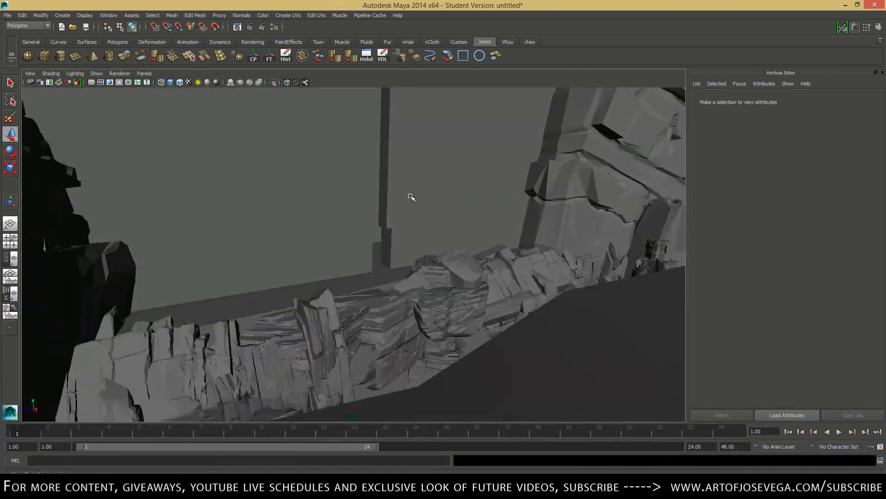
# Duplicate the layered rock from the row, move the copy along X onto the foreground ground and shrink it.
pyautogui.click(416, 296)
pyautogui.press('space')
pyautogui.hotkey('ctrl', 'd')
pyautogui.moveTo(209, 148); pyautogui.dragTo(241, 148)
pyautogui.press('r')
pyautogui.moveTo(287, 321); pyautogui.dragTo(245, 320)
pyautogui.press('w')
# Rotate the foreground rock copy and shift it slightly along X on the tilted block.
pyautogui.moveTo(643, 100); pyautogui.dragTo(637, 178)
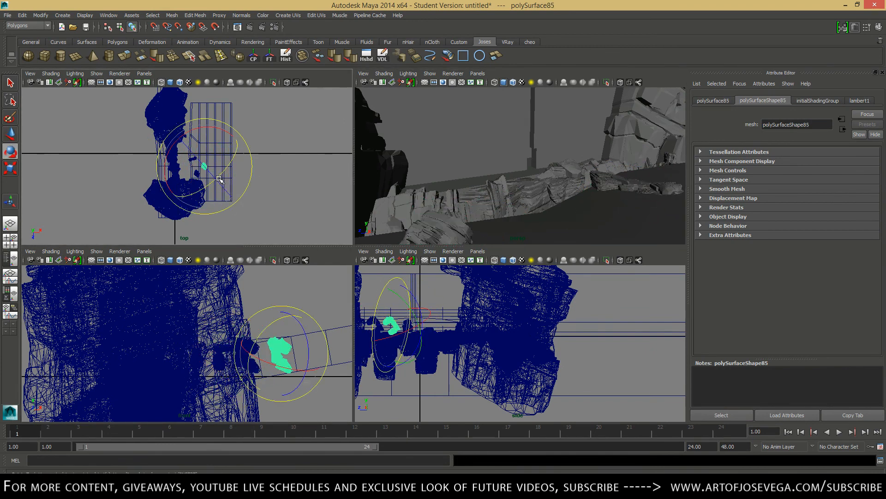
pyautogui.moveTo(281, 359); pyautogui.dragTo(289, 359)
pyautogui.click(462, 134)
pyautogui.hotkey('ctrl', 'a')
pyautogui.press('space')
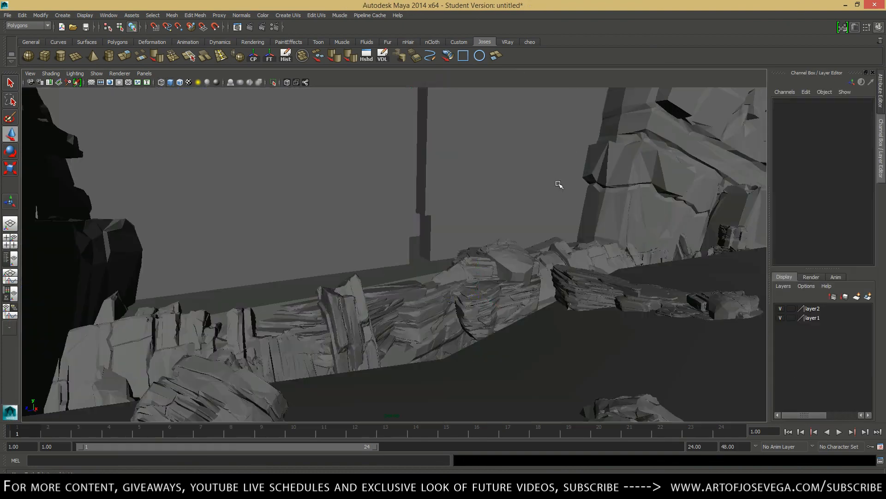
pyautogui.click(419, 185)
pyautogui.press('space')
pyautogui.click(185, 208)
pyautogui.moveTo(198, 230)
pyautogui.mouseDown()
pyautogui.moveTo(199, 247)
pyautogui.moveTo(198, 231)
pyautogui.mouseUp()
pyautogui.click(315, 209)
# Switch to the Spider Dungeon Project folder window in File Explorer.
pyautogui.click(160, 489)
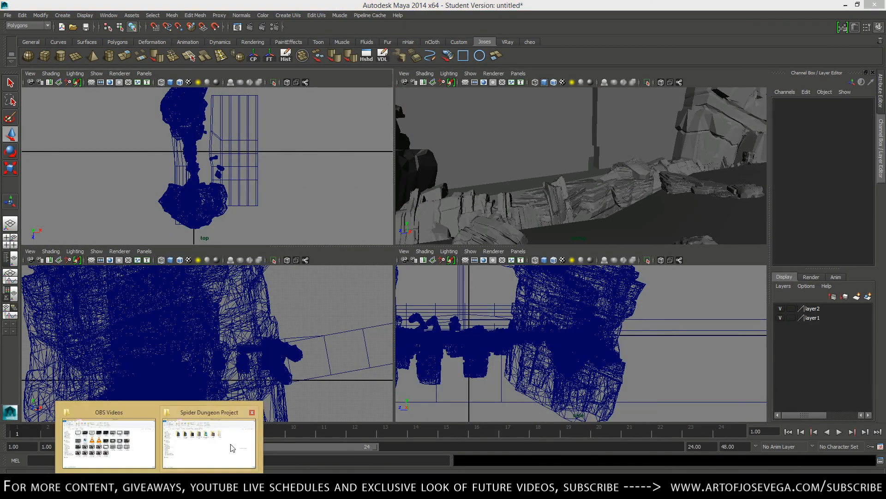
pyautogui.click(231, 448)
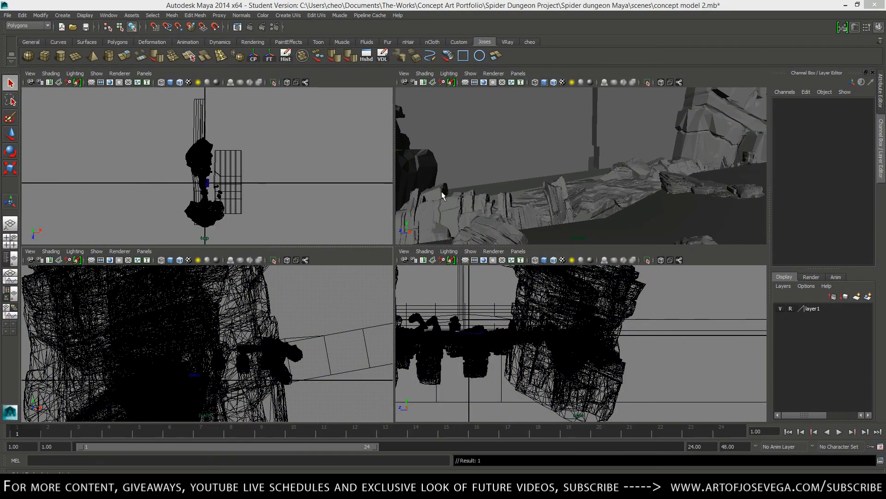
# Scale the imported ground displacement mesh to about 4.139 in Y and 7.453 in Z to span the canyon floor.
pyautogui.click(629, 187)
pyautogui.press('5')
pyautogui.press('w')
pyautogui.press('r')
pyautogui.moveTo(624, 187); pyautogui.dragTo(683, 187)
pyautogui.scroll(5, 202, 160)
pyautogui.press('w')
pyautogui.press('r')
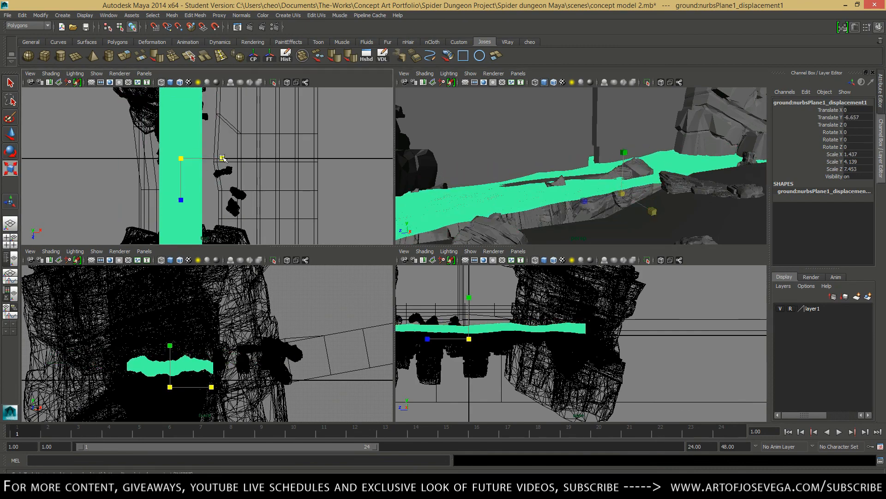
# Narrow the ground mesh to about 1.026 in X, offset it to about -28.6 in X and rotate it about -21.3 degrees around Z.
pyautogui.moveTo(222, 157); pyautogui.dragTo(211, 157)
pyautogui.press('w')
pyautogui.moveTo(209, 156); pyautogui.dragTo(202, 155)
pyautogui.hotkey('ctrl', 'z')
pyautogui.press('e')
pyautogui.moveTo(615, 162); pyautogui.dragTo(612, 178)
pyautogui.press('w')
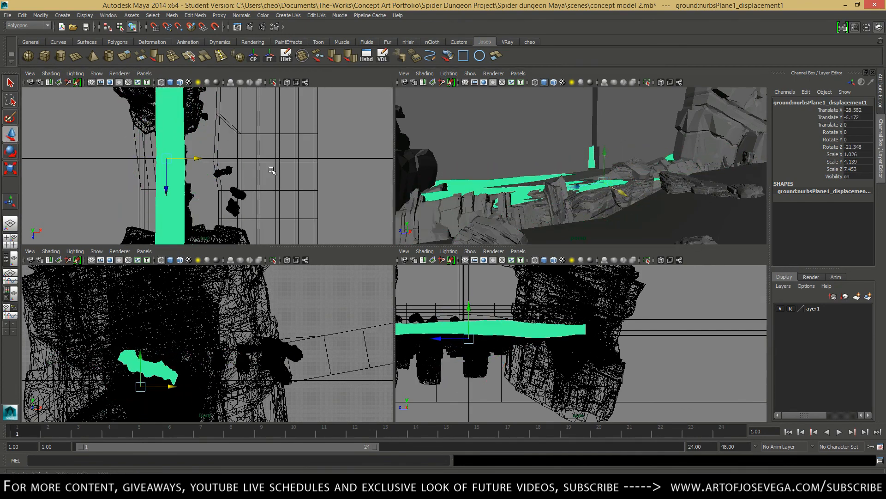
# Duplicate the ground mesh over the tilted foreground block, scaled to about 2.739 in X and rotated about 17.9 degrees around Z.
pyautogui.hotkey('ctrl', 'd')
pyautogui.moveTo(212, 160); pyautogui.dragTo(271, 160)
pyautogui.press('e')
pyautogui.press('w')
pyautogui.moveTo(324, 386); pyautogui.dragTo(294, 355)
pyautogui.press('r')
pyautogui.press('w')
pyautogui.press('e')
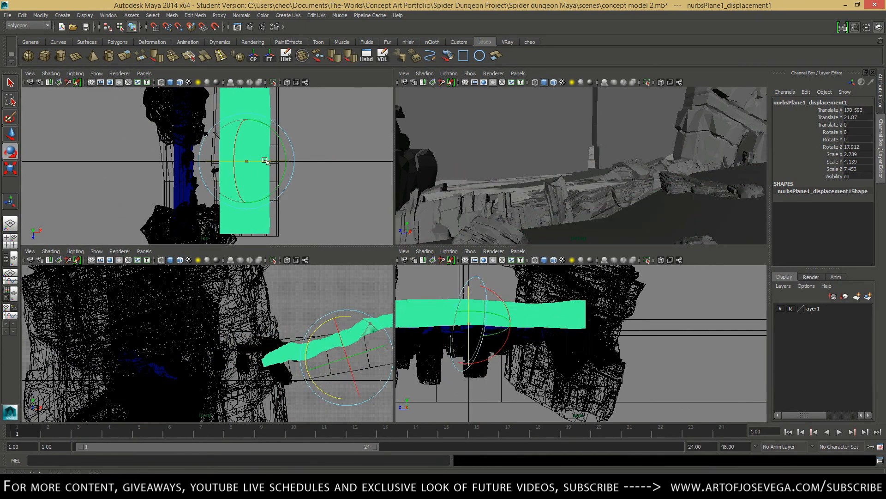
# Raise the ground mesh copy to about 32.1 in Y, tilt it to about 19.2 degrees around Z and fit it along X.
pyautogui.press('w')
pyautogui.moveTo(347, 323); pyautogui.dragTo(346, 311)
pyautogui.press('e')
pyautogui.moveTo(306, 336); pyautogui.dragTo(306, 338)
pyautogui.press('w')
pyautogui.moveTo(381, 345); pyautogui.dragTo(361, 346)
pyautogui.moveTo(327, 310); pyautogui.dragTo(326, 314)
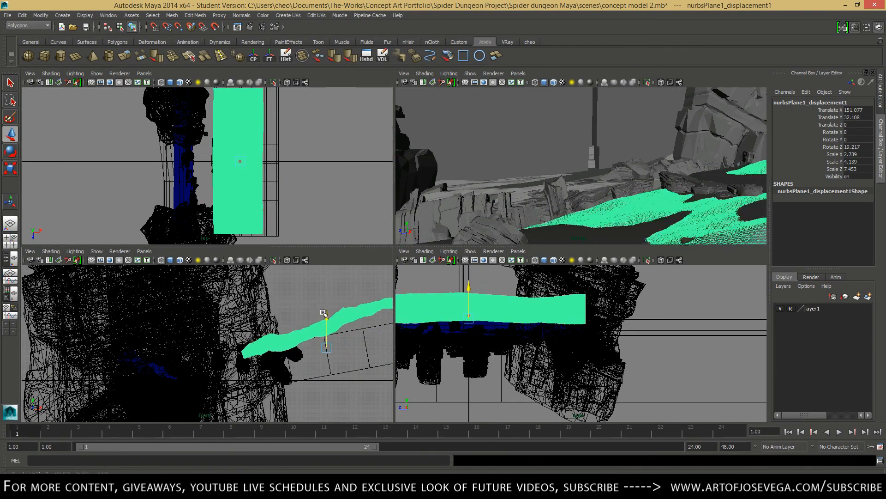
pyautogui.press('space')
pyautogui.press('space')
pyautogui.moveTo(360, 347); pyautogui.dragTo(365, 346)
# Take layer1 out of Reference mode and rotate the long layered rock on the foreground ground.
pyautogui.click(791, 308)
pyautogui.click(704, 180)
pyautogui.press('e')
pyautogui.press('space')
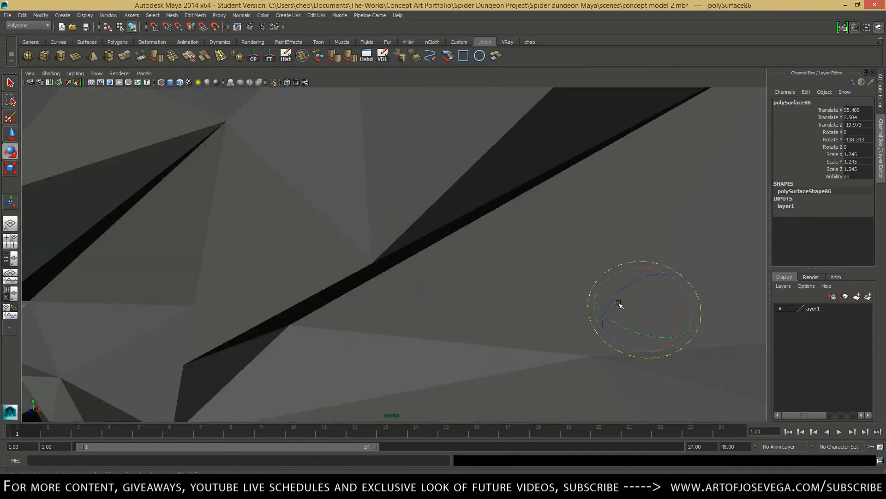
pyautogui.scroll(-10, 619, 304)
pyautogui.moveTo(467, 325); pyautogui.dragTo(511, 331)
pyautogui.click(491, 293)
# Move the long rock to about X 80.5, Y -4.4, Z 14.5 at the ground's edge and adjust its rotation.
pyautogui.moveTo(371, 374); pyautogui.dragTo(356, 406)
pyautogui.keyDown('alt'); pyautogui.moveTo(370, 402); pyautogui.dragTo(443, 364); pyautogui.keyUp('alt')
pyautogui.press('e')
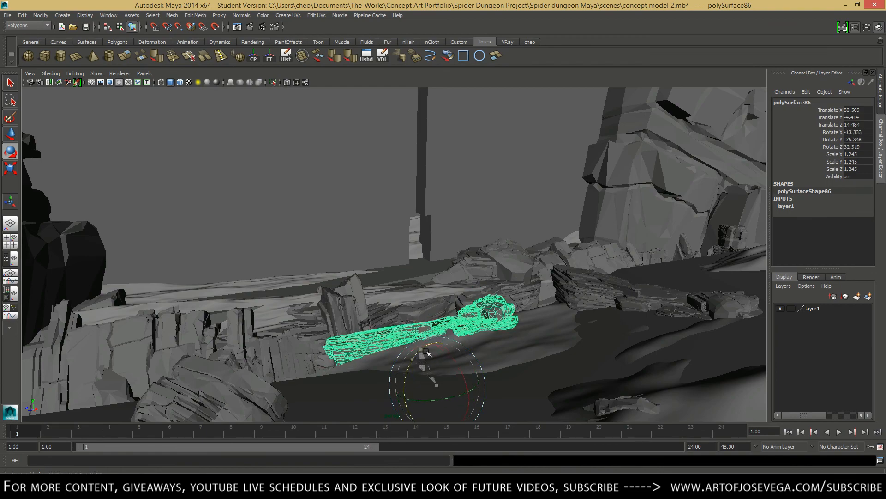
pyautogui.moveTo(457, 404); pyautogui.dragTo(460, 407)
pyautogui.click(381, 194)
# Move the upper inner-edge vertices of the background wall along Z to widen the vertical gap.
pyautogui.click(422, 185)
pyautogui.press('space')
pyautogui.press('space')
pyautogui.moveTo(376, 125); pyautogui.dragTo(363, 126)
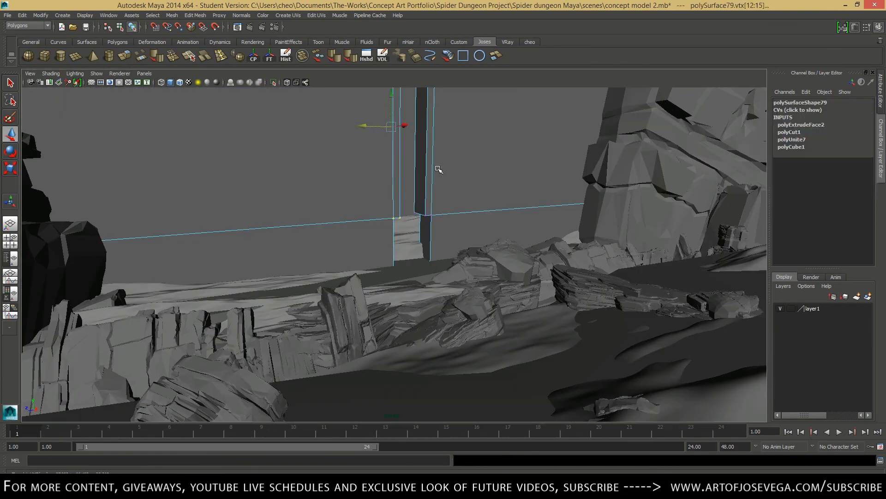
pyautogui.click(439, 170)
# Create a polygon cylinder of about 70.5 radius and 37.1 height across the background wall's gap, with 50 axis subdivisions.
pyautogui.click(447, 290)
pyautogui.press('space')
pyautogui.click(364, 187)
pyautogui.press('space')
pyautogui.keyDown('alt'); pyautogui.moveTo(434, 184); pyautogui.dragTo(471, 240); pyautogui.keyUp('alt')
pyautogui.click(483, 170)
pyautogui.press('space')
pyautogui.press('space')
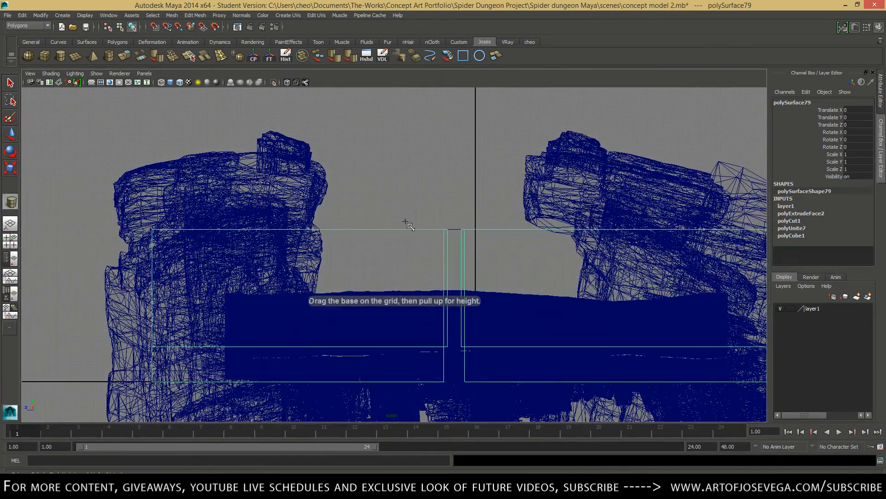
pyautogui.moveTo(376, 190); pyautogui.dragTo(433, 247)
pyautogui.moveTo(433, 247); pyautogui.dragTo(433, 205)
pyautogui.click(795, 206)
pyautogui.click(842, 228)
# Scale the cylinder uniformly to about 2.48 and raise it to about Y 148.8 over the wall's upper edge.
pyautogui.press('space')
pyautogui.moveTo(208, 170); pyautogui.dragTo(183, 170)
pyautogui.press('r')
pyautogui.moveTo(609, 321); pyautogui.dragTo(665, 320)
pyautogui.press('w')
pyautogui.moveTo(608, 286); pyautogui.dragTo(608, 263)
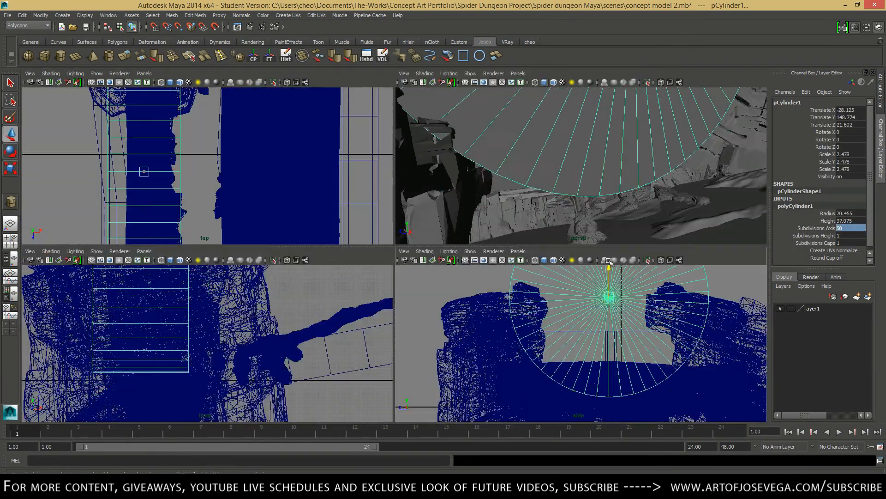
# Subtract the cylinder from the background wall with a Boolean difference to cut a curved opening above the gap.
pyautogui.click(549, 148)
pyautogui.keyDown('shift'); pyautogui.click(582, 104); pyautogui.keyUp('shift')
pyautogui.click(172, 15)
pyautogui.moveTo(676, 153); pyautogui.dragTo(351, 193)
pyautogui.click(349, 354)
pyautogui.click(410, 356)
pyautogui.press('space')
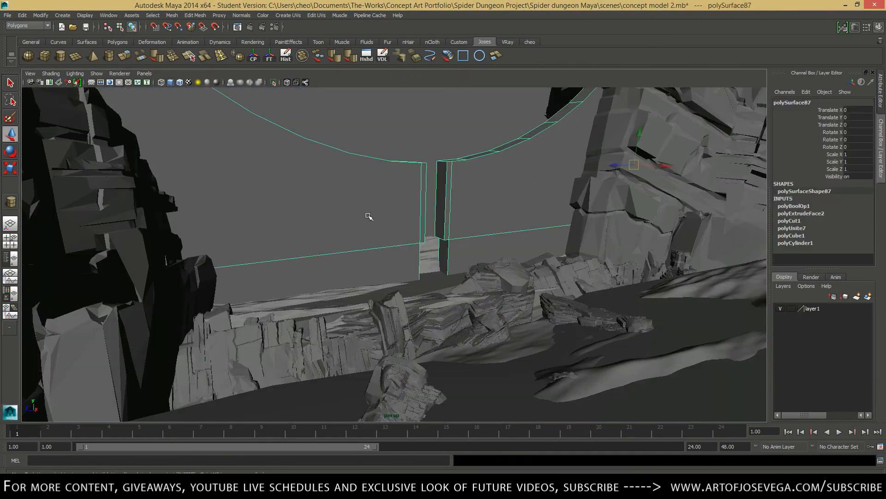
# Scale the cut background wall to about 1.98 in X and shift it along X.
pyautogui.moveTo(665, 166); pyautogui.dragTo(646, 162)
pyautogui.press('space')
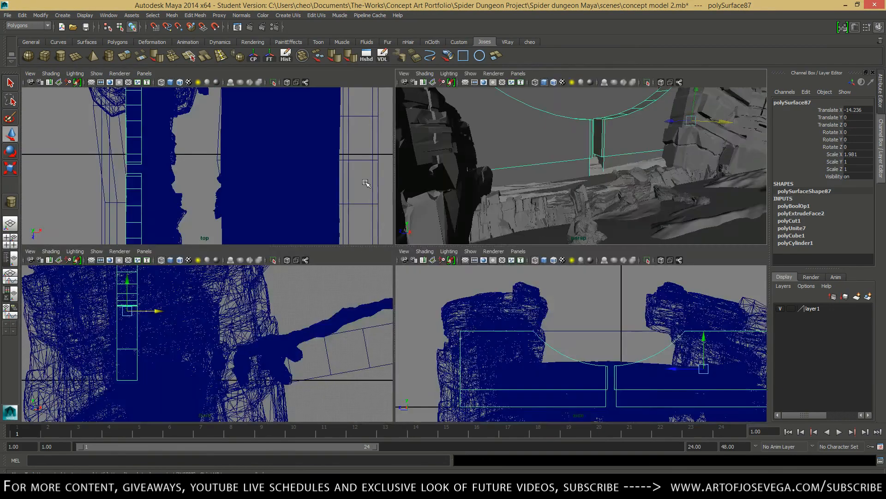
pyautogui.press('space')
pyautogui.press('space')
pyautogui.click(110, 152)
pyautogui.press('space')
pyautogui.moveTo(437, 168); pyautogui.dragTo(420, 168)
# Select the perspective camera and key its translate and rotate channels at frame 1.
pyautogui.click(31, 82)
pyautogui.moveTo(828, 110); pyautogui.dragTo(826, 147)
pyautogui.rightClick(825, 139)
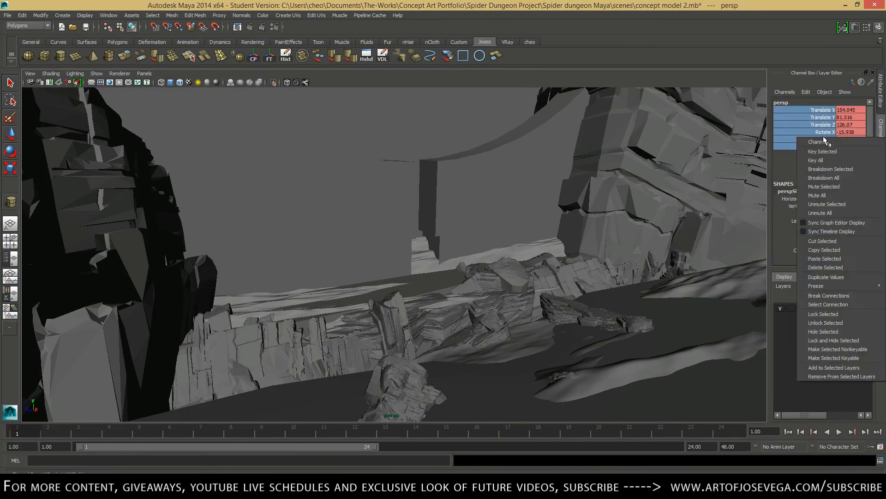
pyautogui.click(824, 153)
# Duplicate the small rock at the foot of the right-hand cliff.
pyautogui.click(411, 314)
pyautogui.click(369, 258)
pyautogui.click(681, 261)
pyautogui.hotkey('ctrl', 'd')
pyautogui.press('space')
pyautogui.press('space')
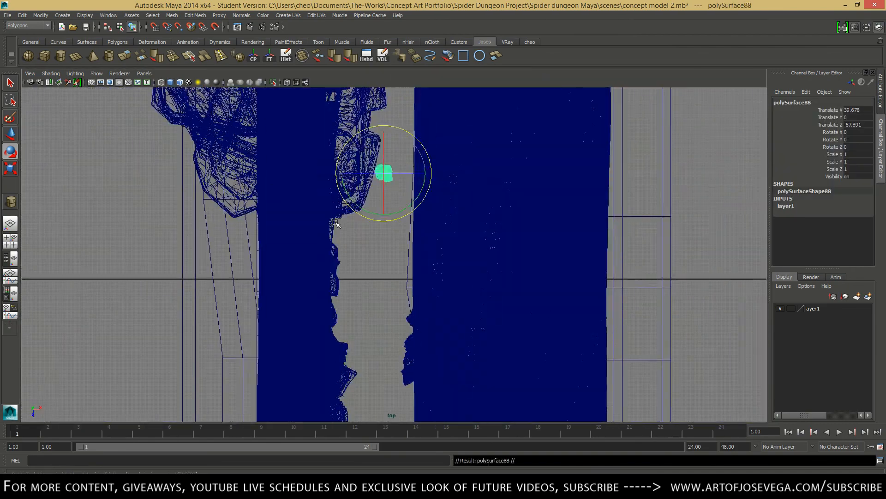
# Move the rock copy to about X 77.0, Y 14.7, Z -23.3, rotate it and scale it uniformly to about 2.62.
pyautogui.press('w')
pyautogui.moveTo(386, 172); pyautogui.dragTo(430, 245)
pyautogui.press('e')
pyautogui.press('space')
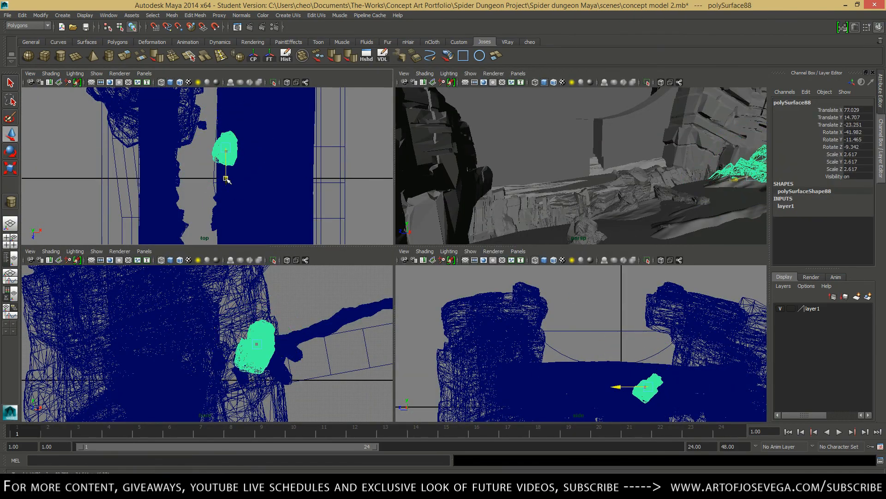
# Clear the selection, return to the full perspective view and save the scene.
pyautogui.click(517, 138)
pyautogui.press('space')
pyautogui.keyDown('alt'); pyautogui.moveTo(350, 251); pyautogui.dragTo(546, 286); pyautogui.keyUp('alt')
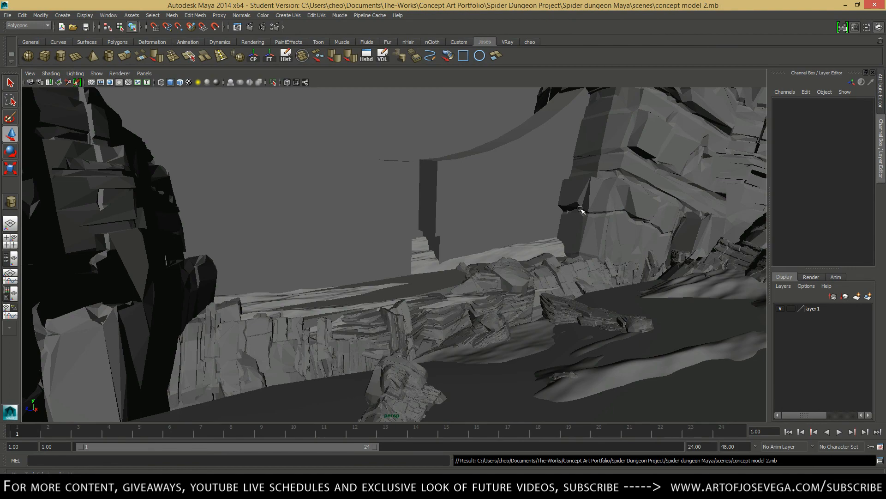